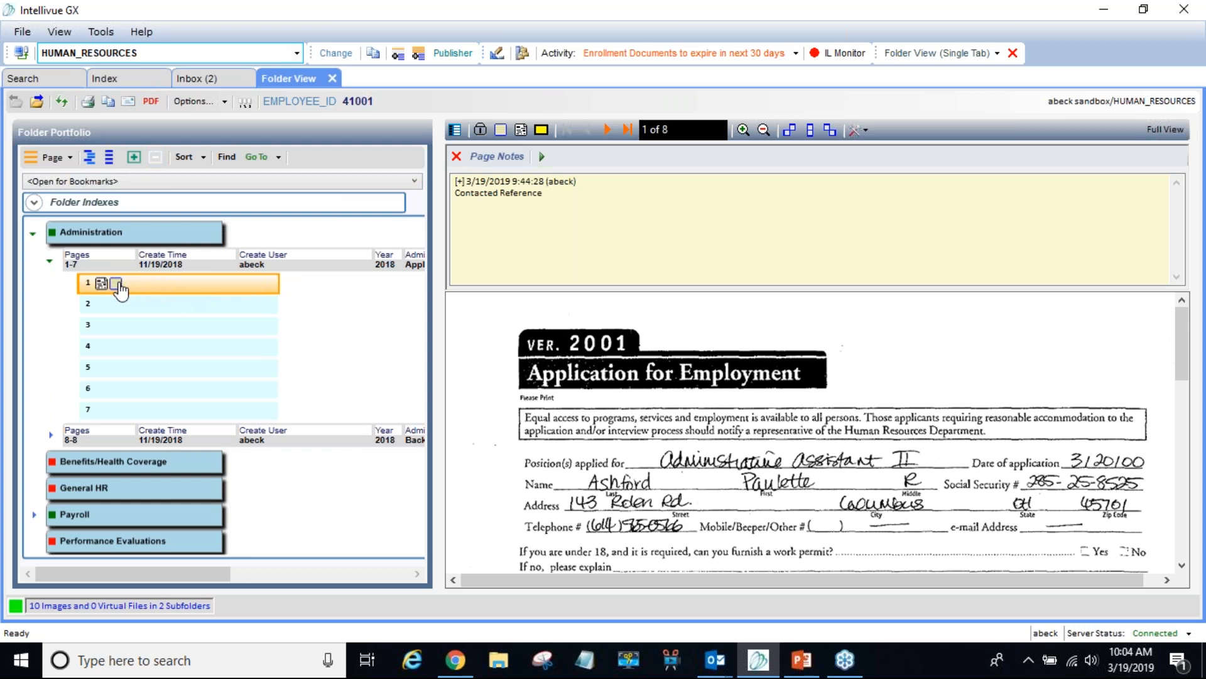
# - Display page 1 of folder 41001's Administration subfolder with its 'Contacted Reference' page note
pyautogui.moveTo(121, 289)
# - Select the Administration subfolder's Pages 1-7 pageset row
pyautogui.click(149, 269)
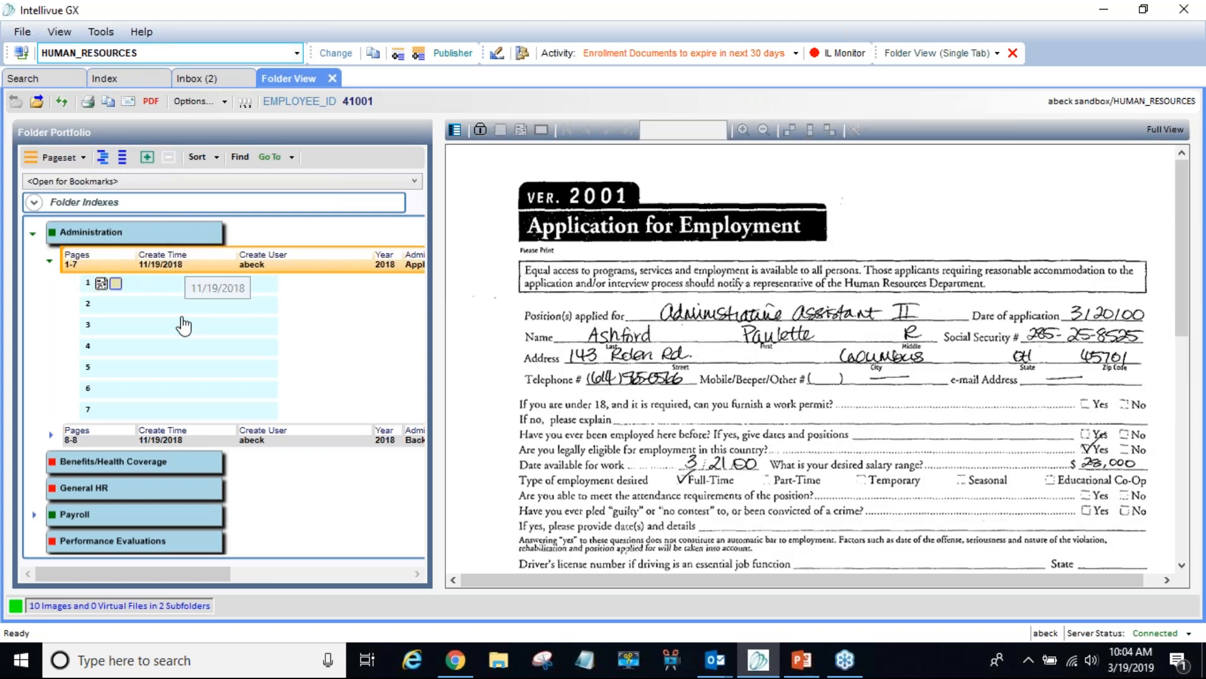
pyautogui.click(84, 242)
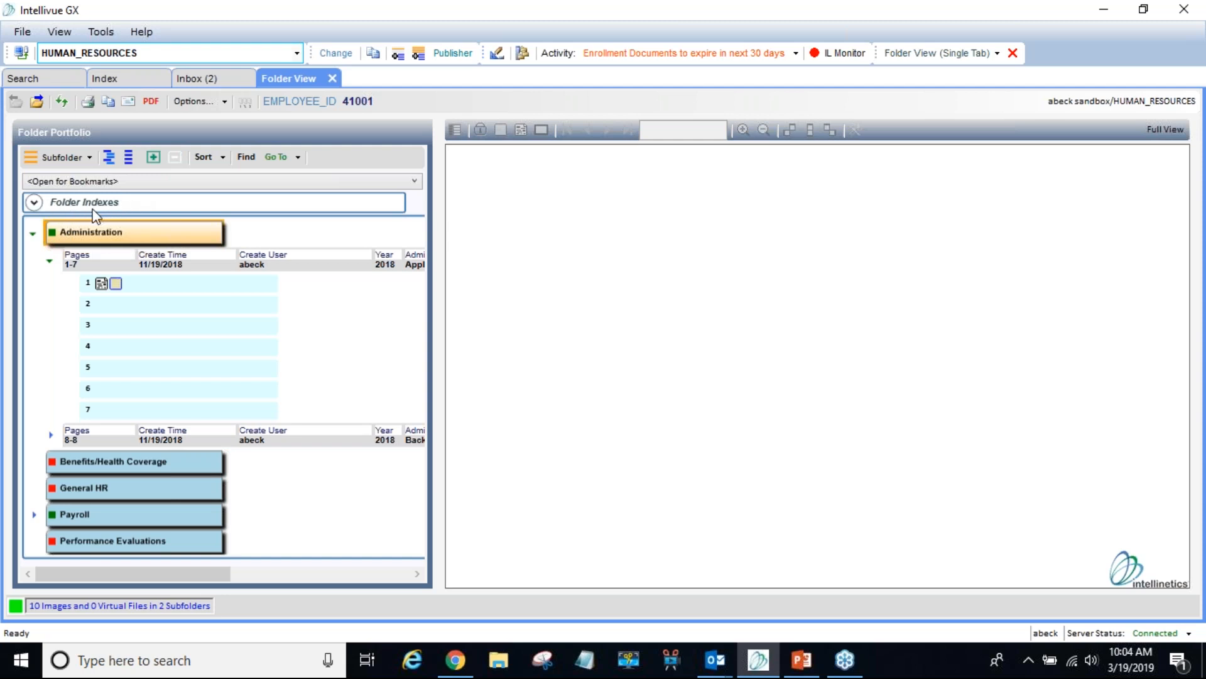
pyautogui.click(117, 267)
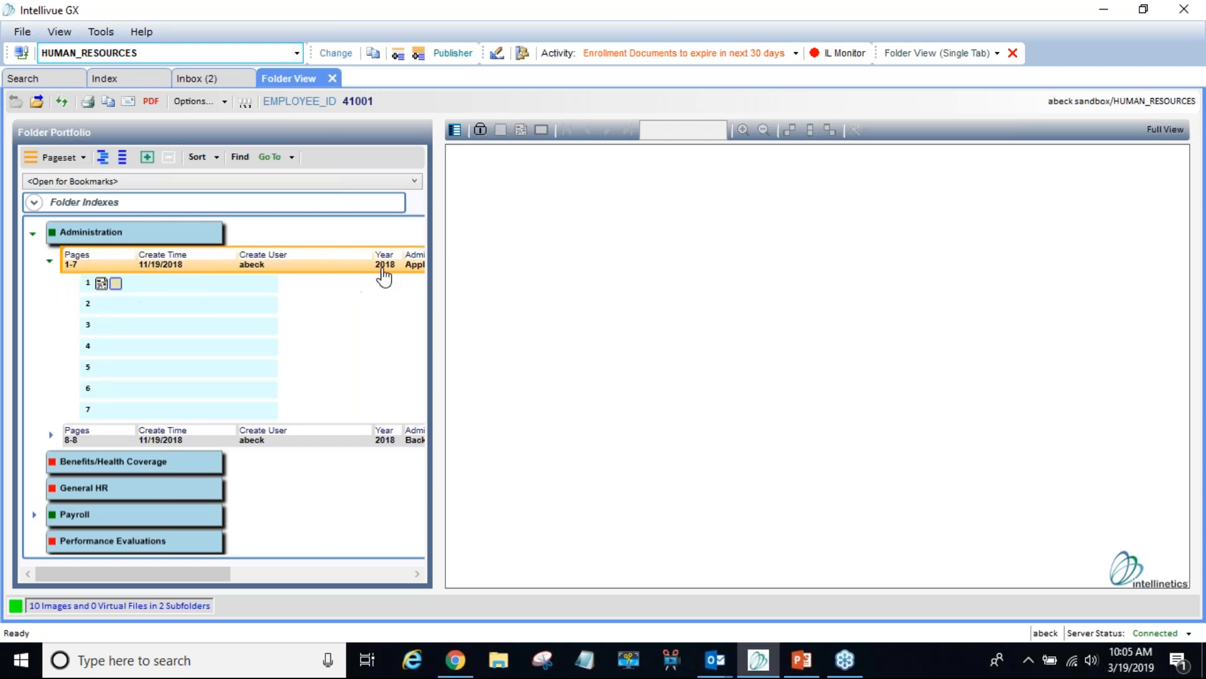
# - Publish the Pages 1-7 pageset from its Pageset Actions menu, opening the Content Publisher
pyautogui.rightClick(295, 266)
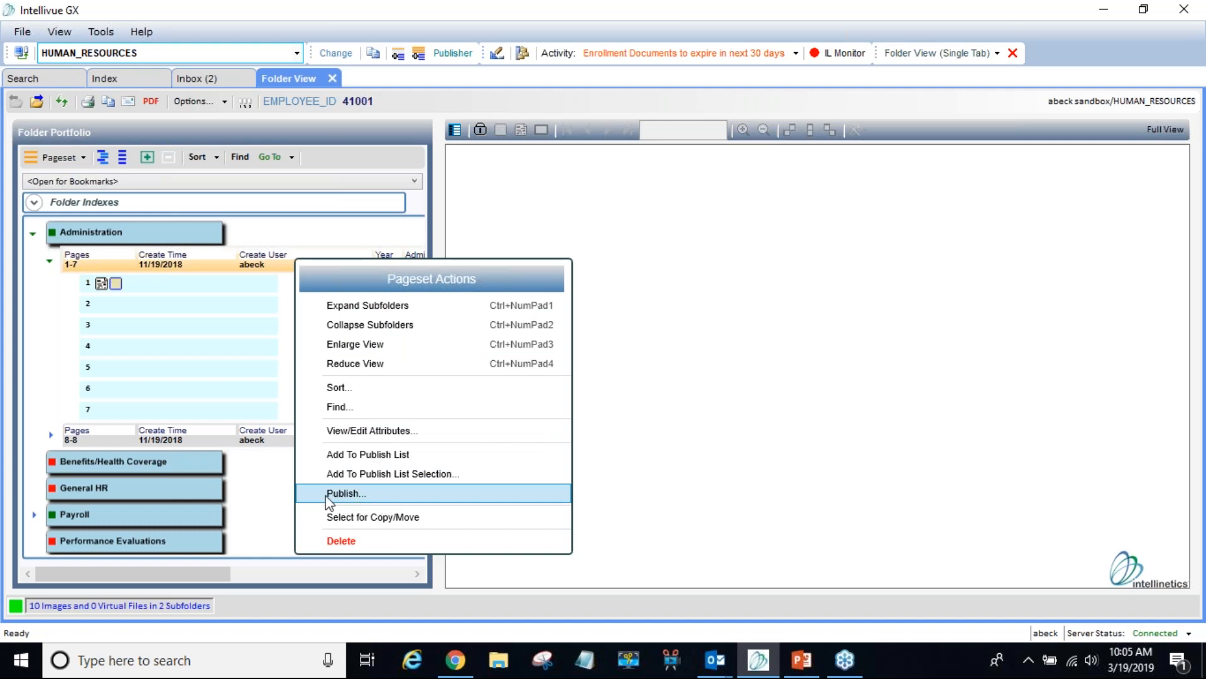
pyautogui.click(379, 499)
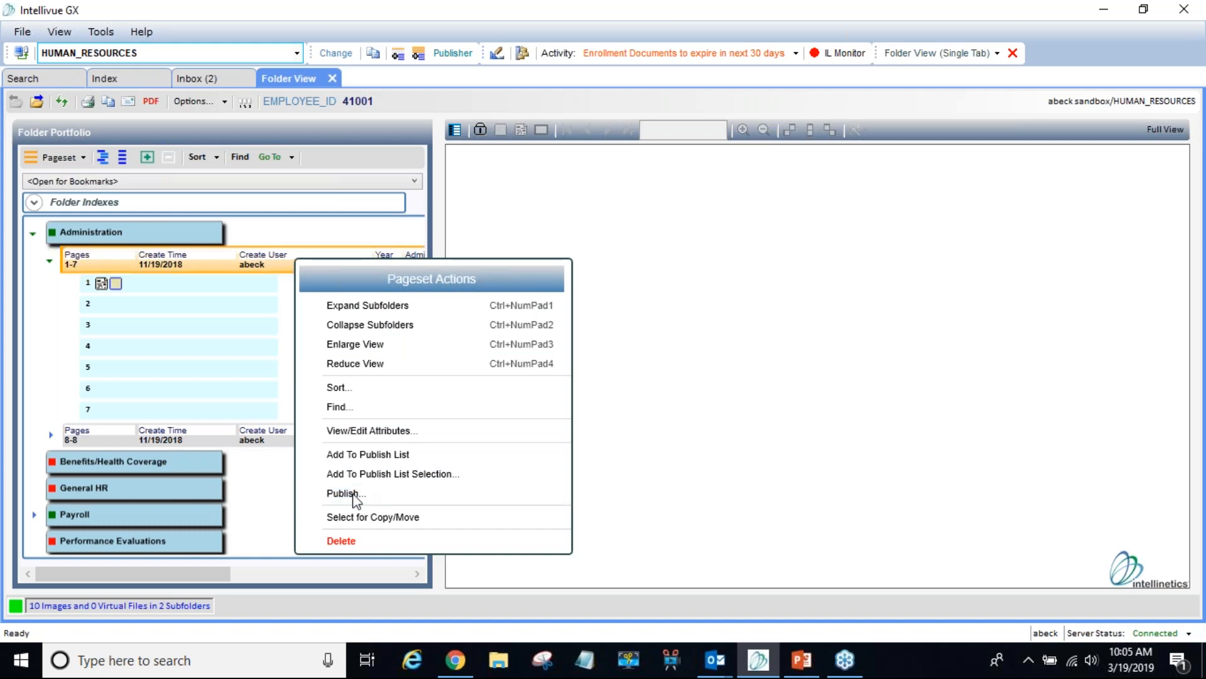
pyautogui.click(354, 495)
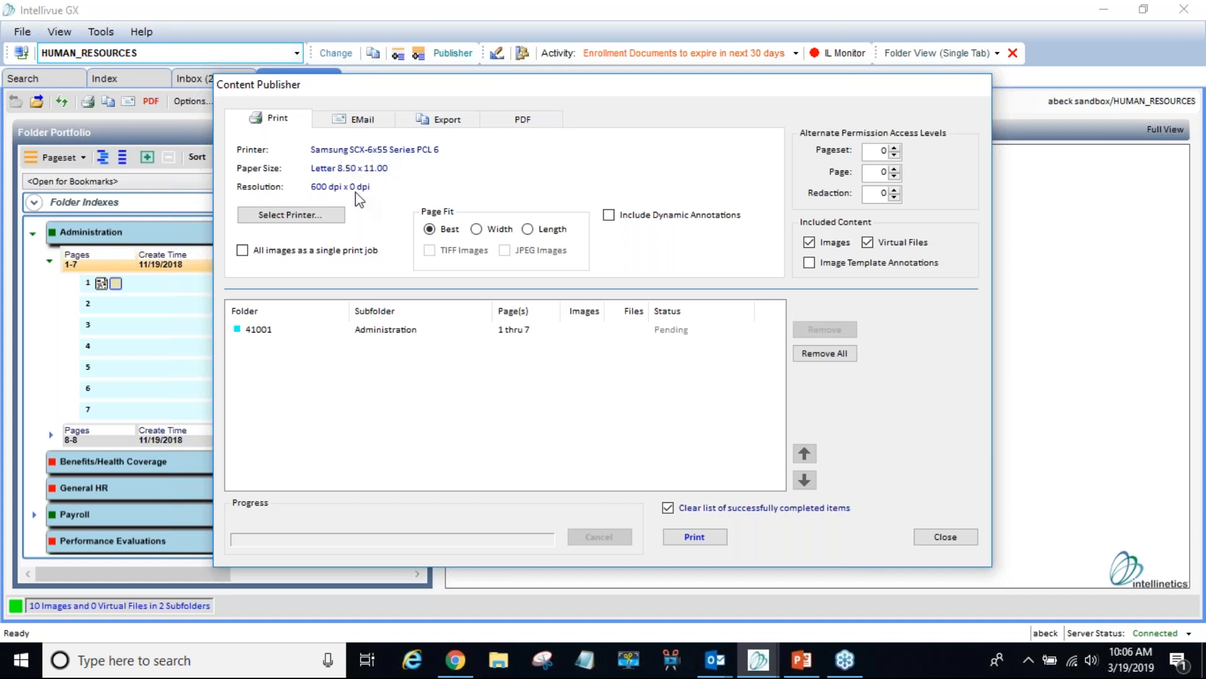
# - Make Lexmark X792de on sirius.intellinet.net the publisher's print target
pyautogui.click(314, 220)
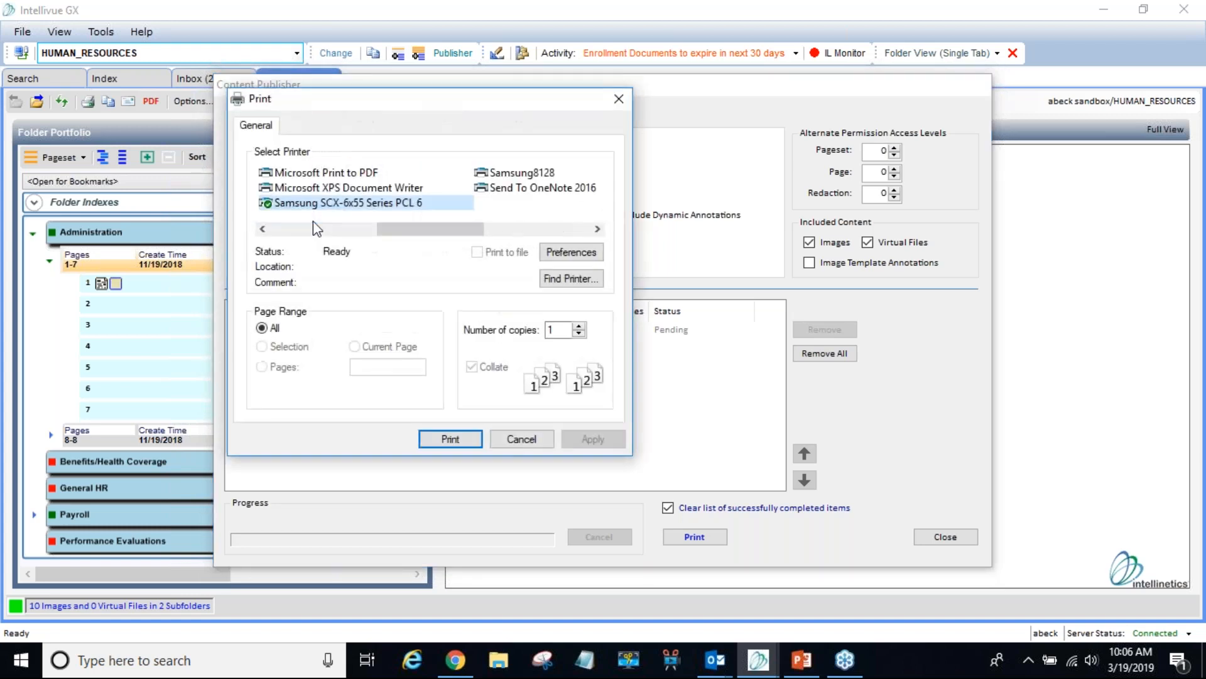
pyautogui.click(311, 229)
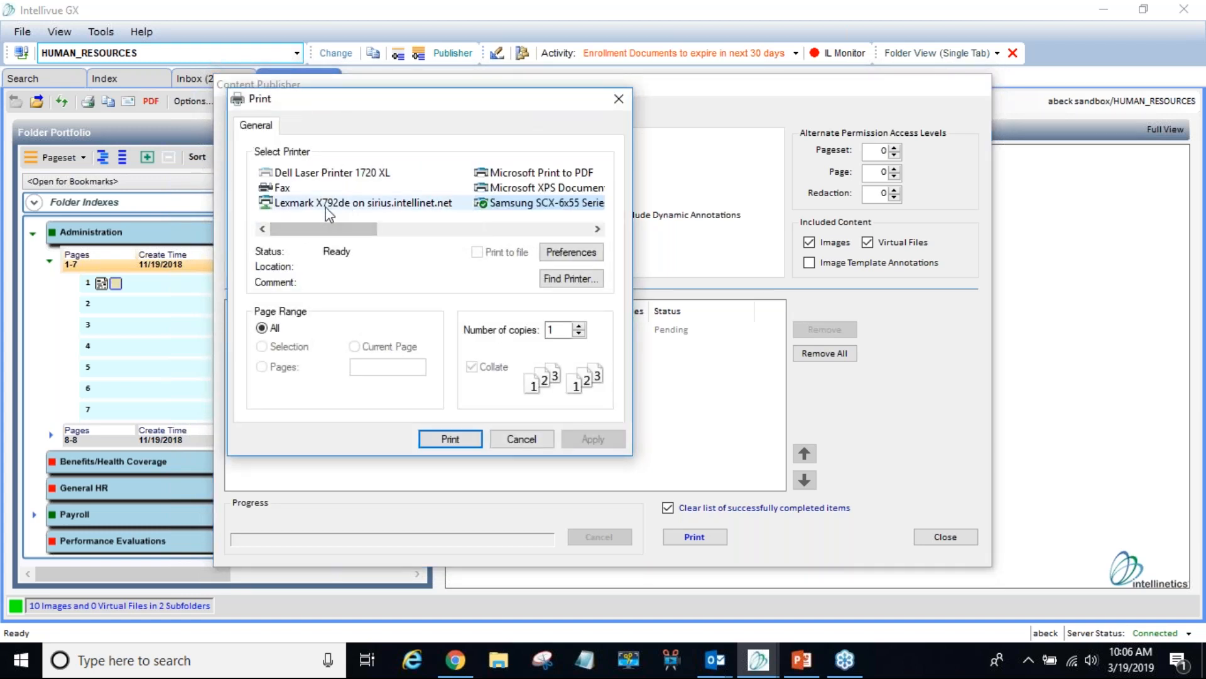
pyautogui.click(293, 207)
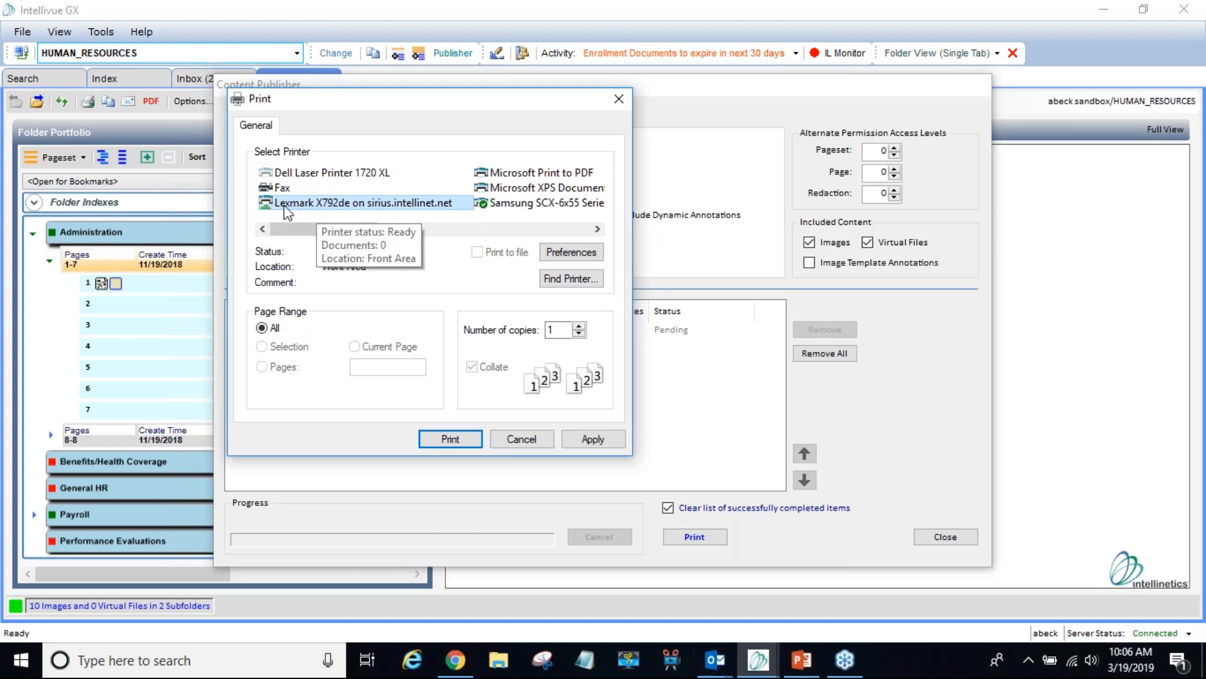
pyautogui.click(434, 442)
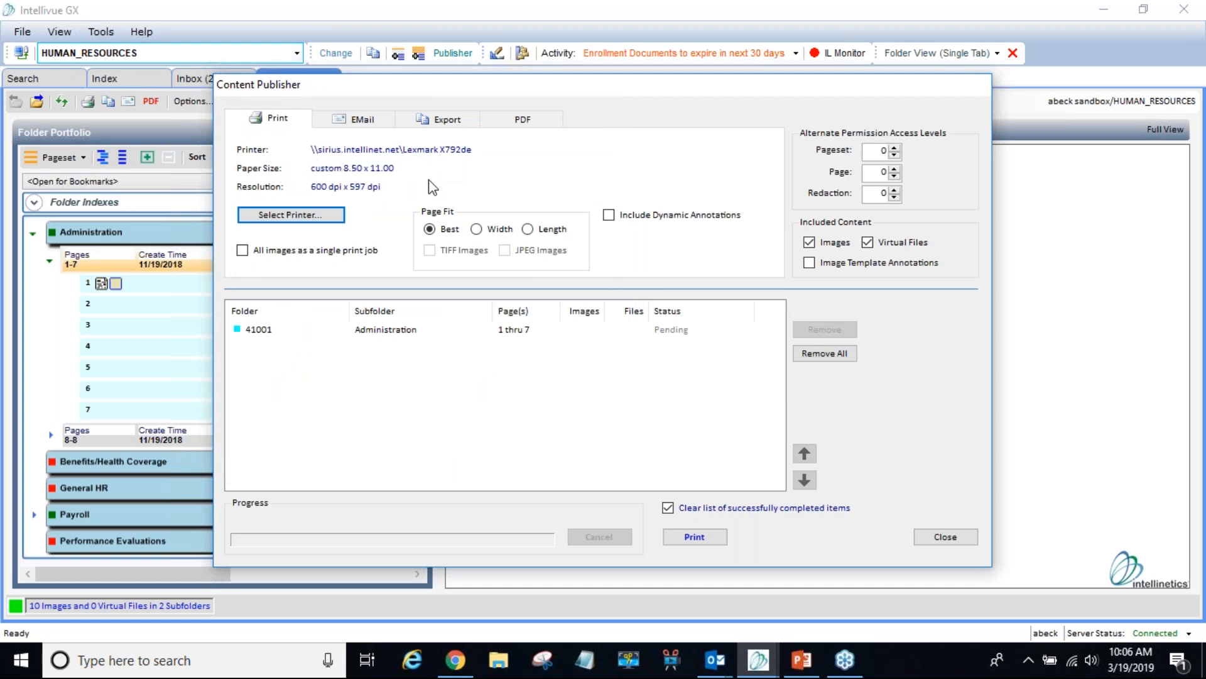
# - Enable Include Dynamic Annotations, try Width, Length and TIFF options, then restore Best page fit
pyautogui.click(609, 216)
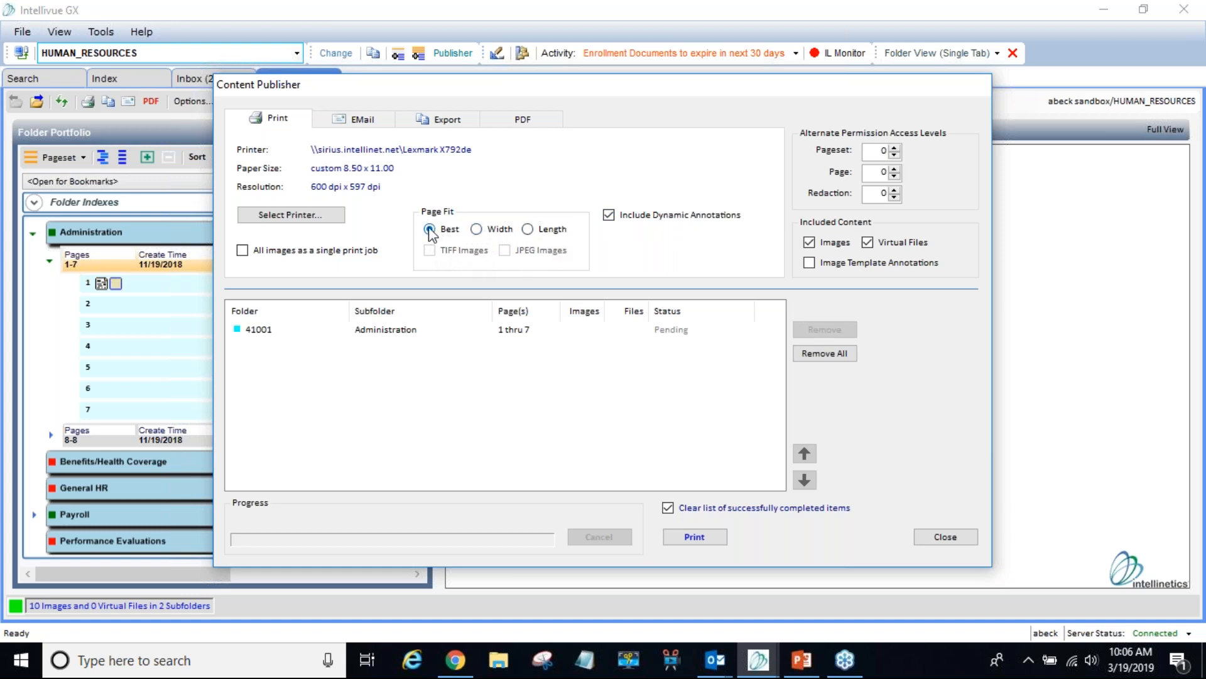
pyautogui.click(479, 230)
pyautogui.click(447, 253)
pyautogui.click(466, 251)
pyautogui.click(528, 230)
pyautogui.click(431, 253)
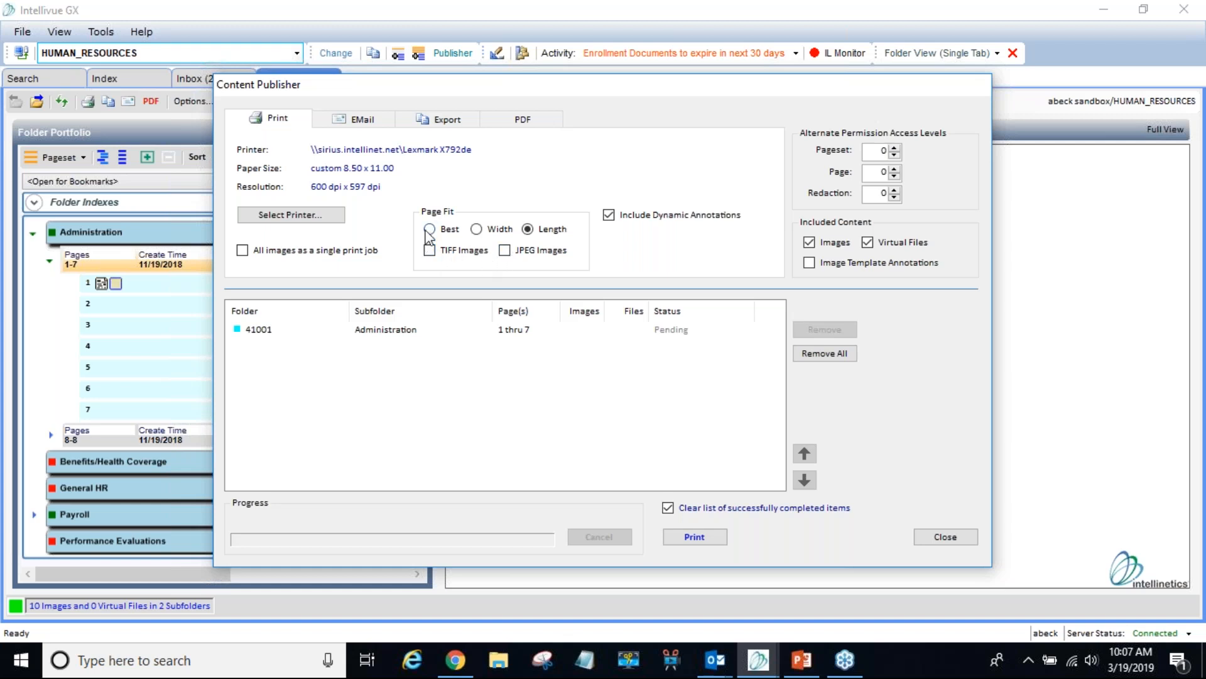
pyautogui.click(430, 230)
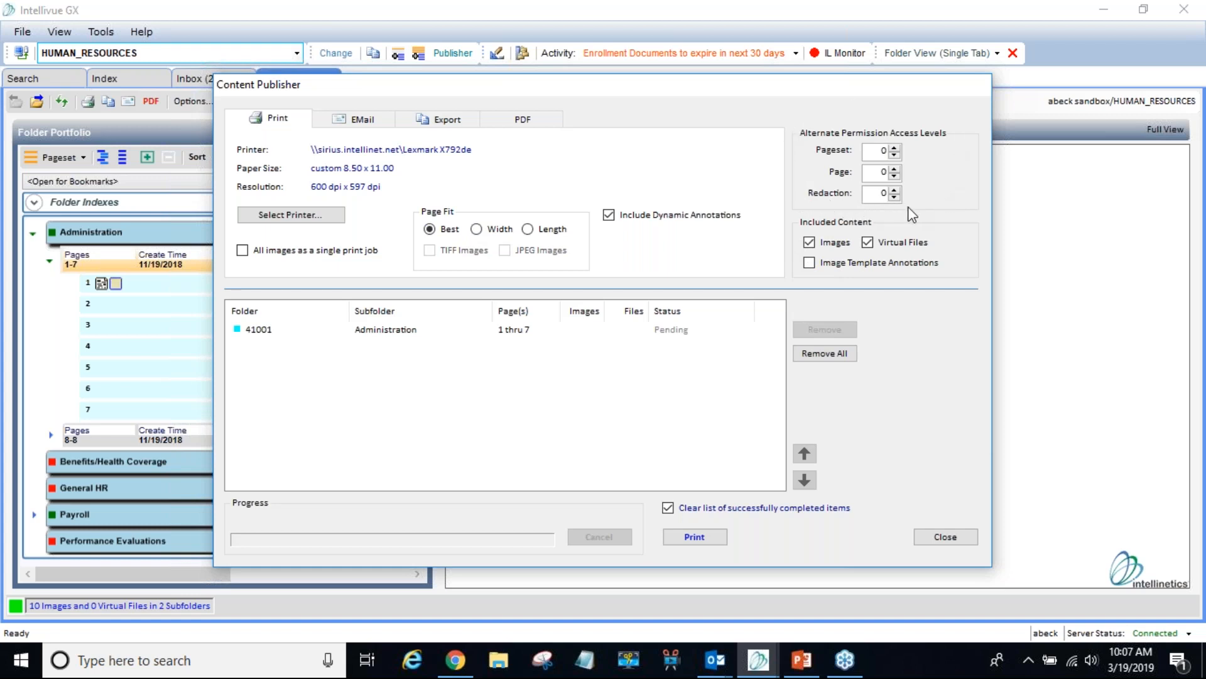
pyautogui.click(876, 196)
# - Print Administration pages 1-7, keep clearing completed items enabled, and close the Content Publisher
pyautogui.click(703, 538)
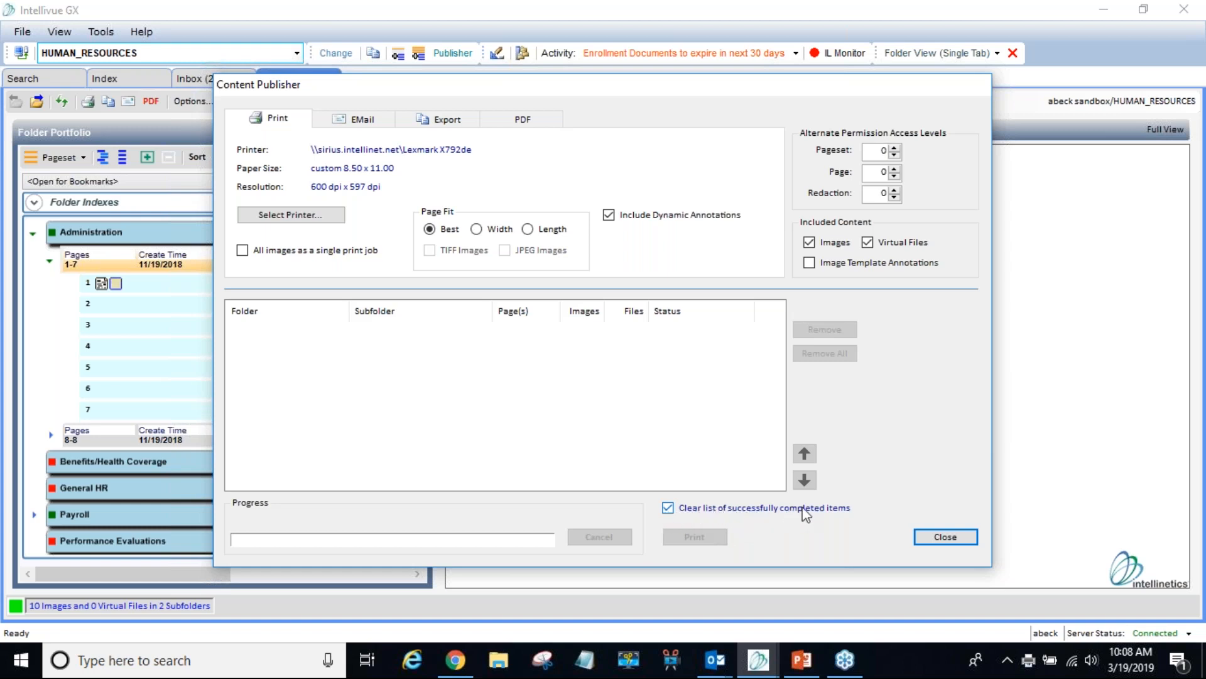
pyautogui.click(667, 509)
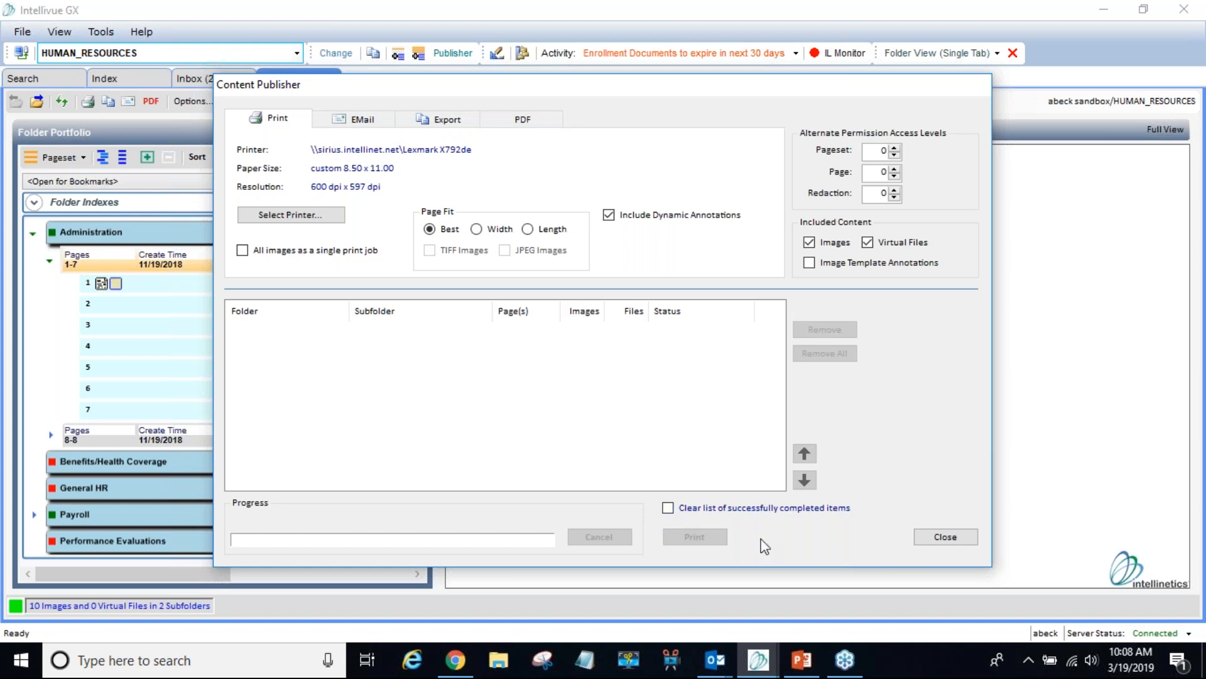
pyautogui.click(671, 510)
pyautogui.click(945, 537)
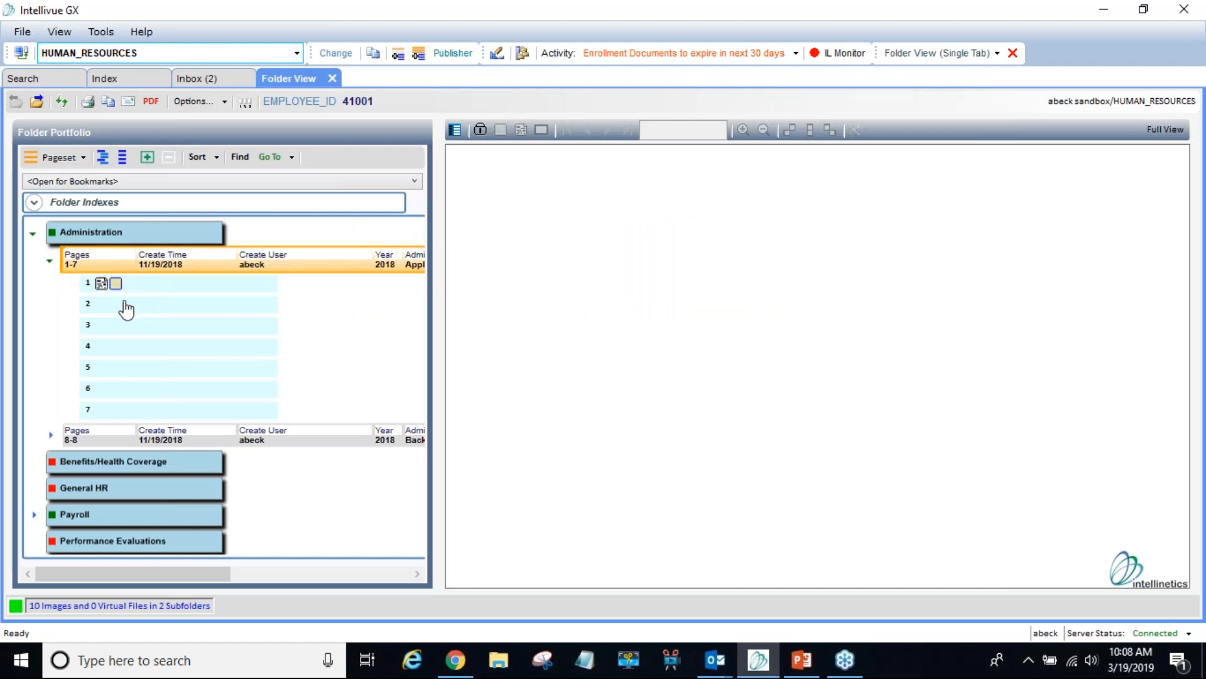
# - Add Administration page 2 to the publish list and open the publisher showing it pending
pyautogui.click(97, 314)
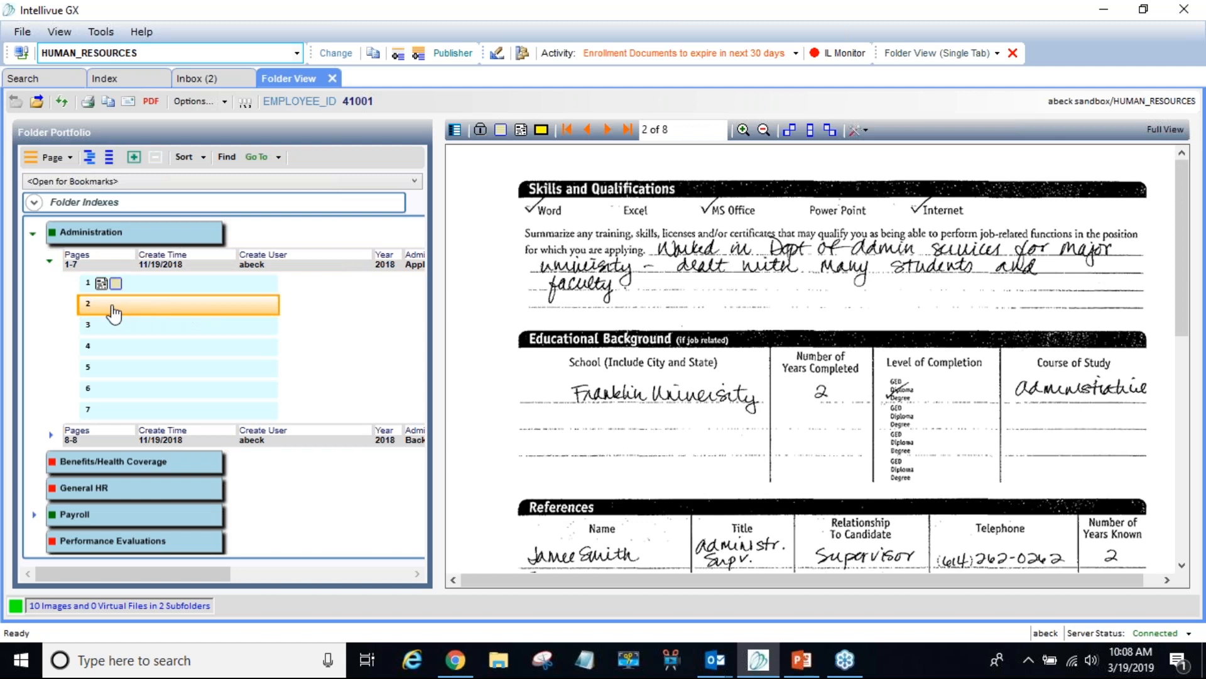
pyautogui.rightClick(173, 312)
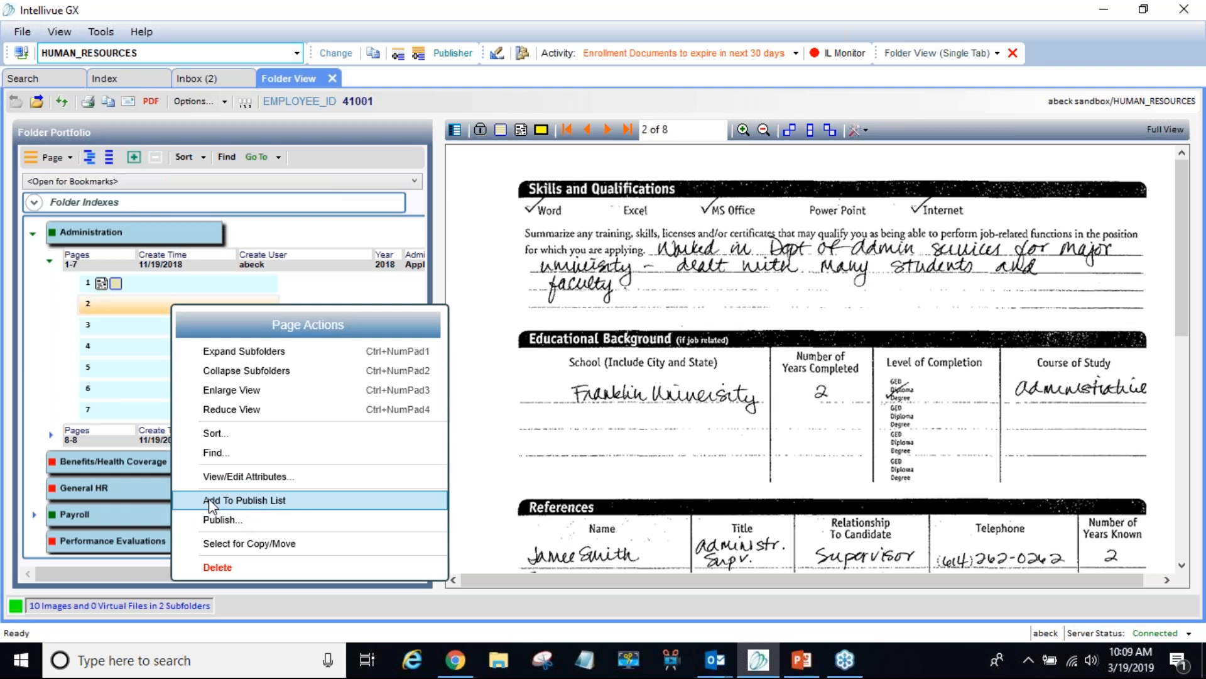
pyautogui.click(253, 507)
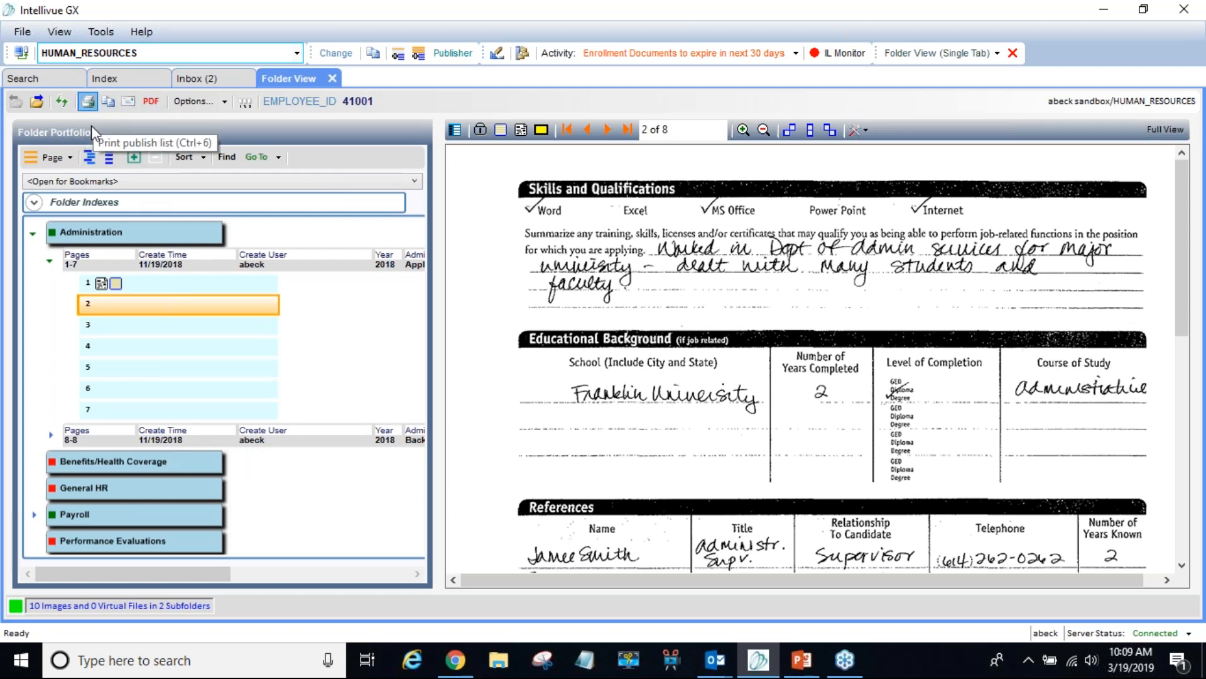
pyautogui.click(87, 101)
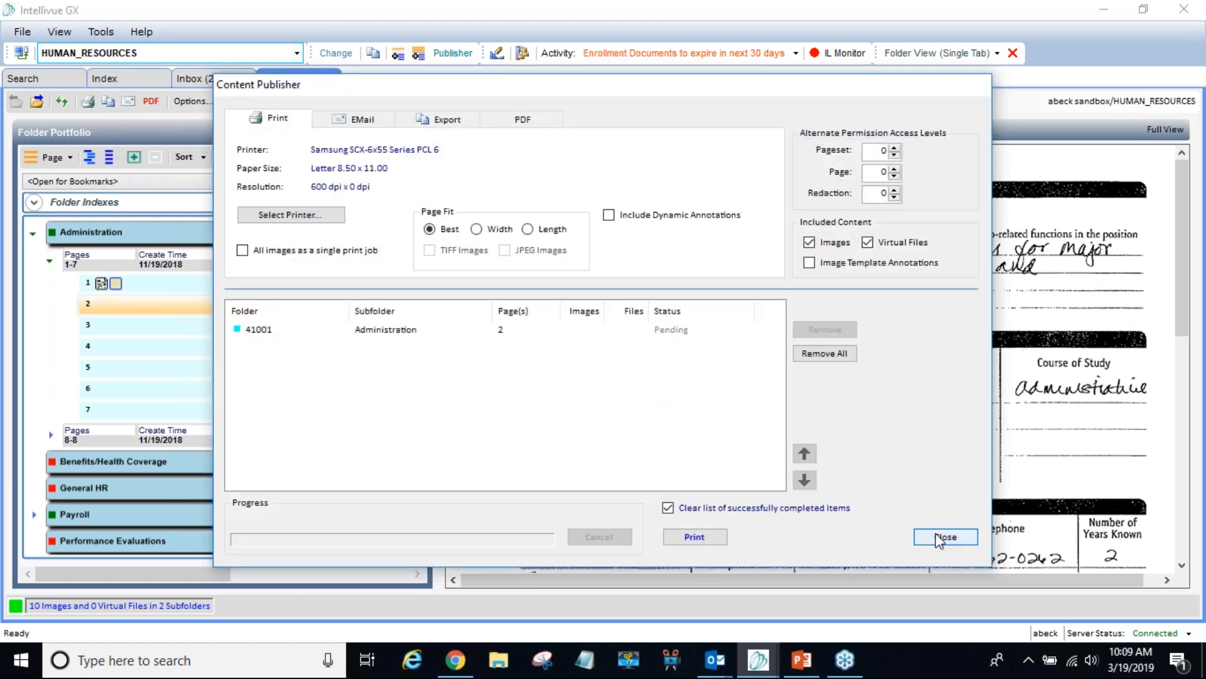
# - Remove all entries, including the 41001 page 2 item, and close the Content Publisher
pyautogui.click(377, 332)
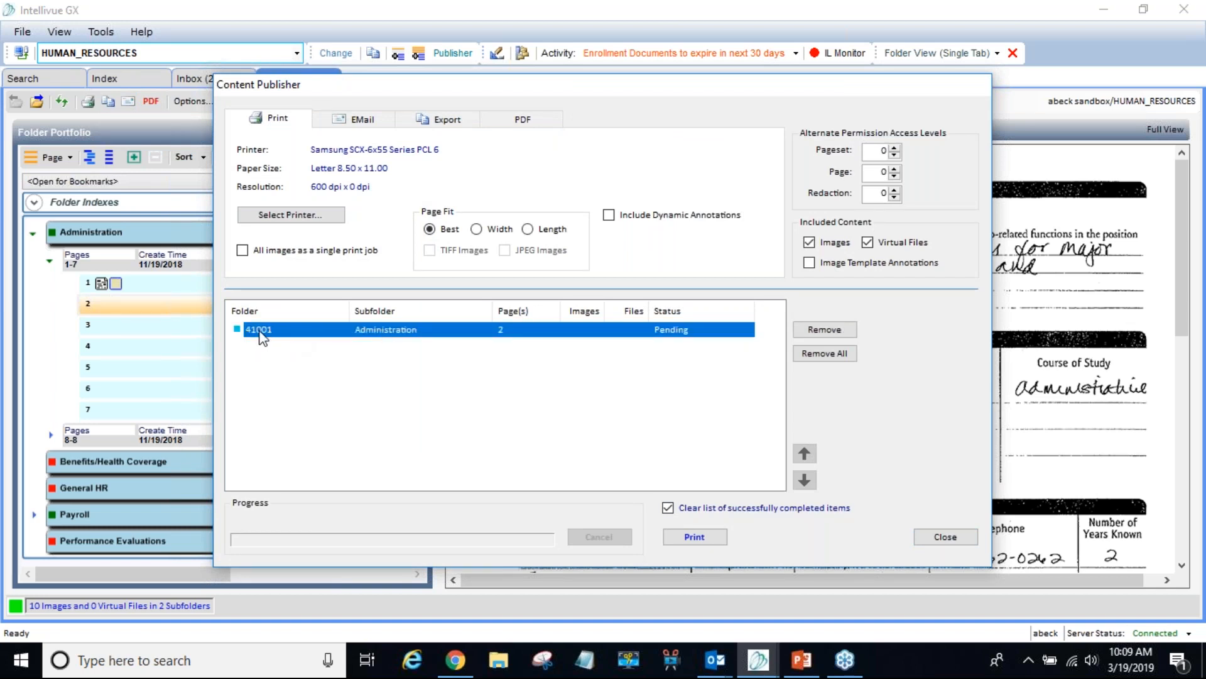
pyautogui.click(820, 353)
pyautogui.click(946, 537)
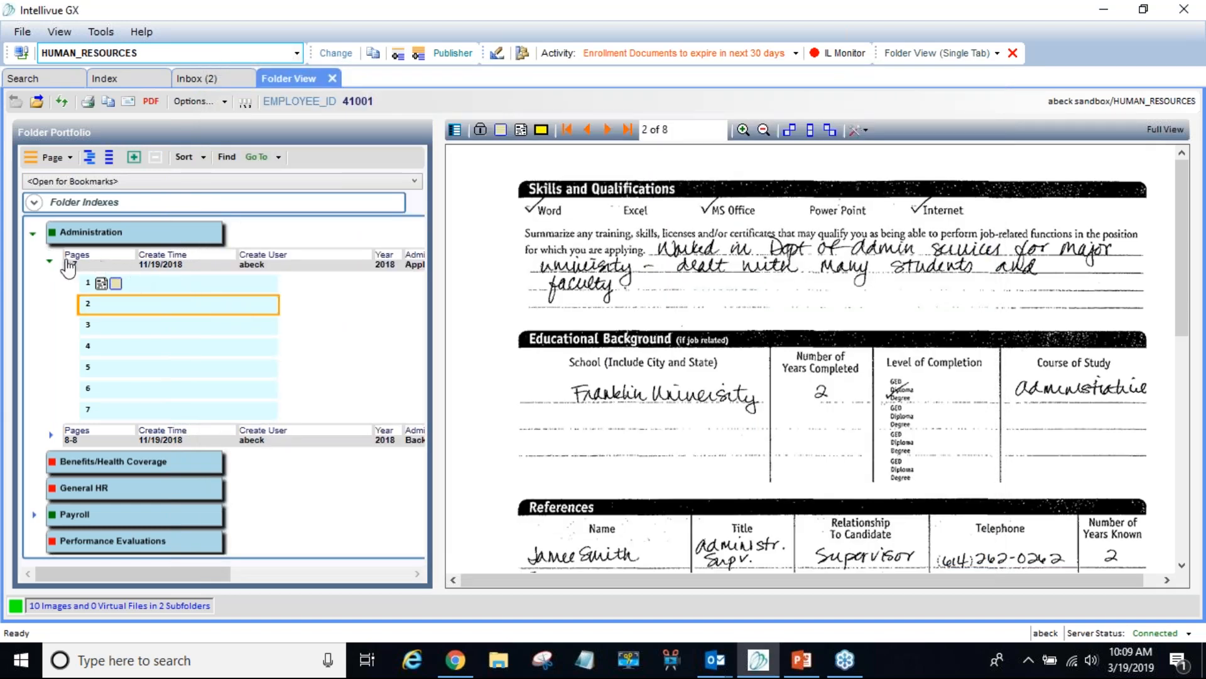
# - Add pages 5-6 of the Pages 1-7 pageset to the publish list, then collapse its page list
pyautogui.click(121, 264)
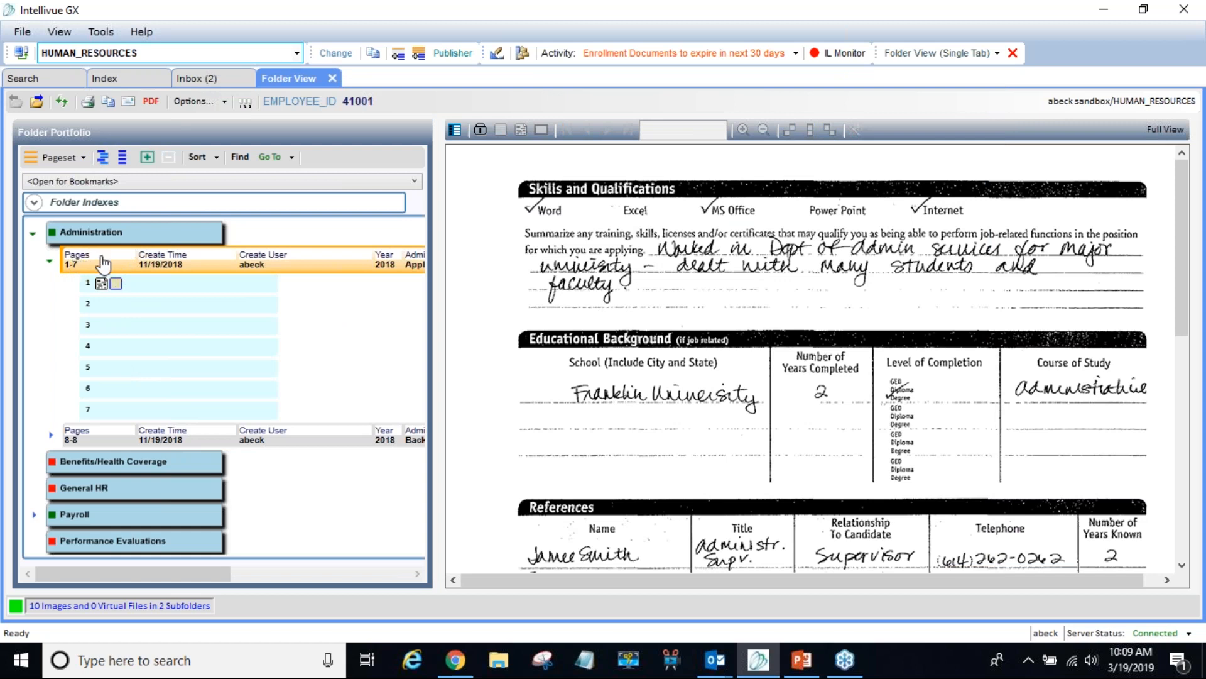
pyautogui.rightClick(169, 269)
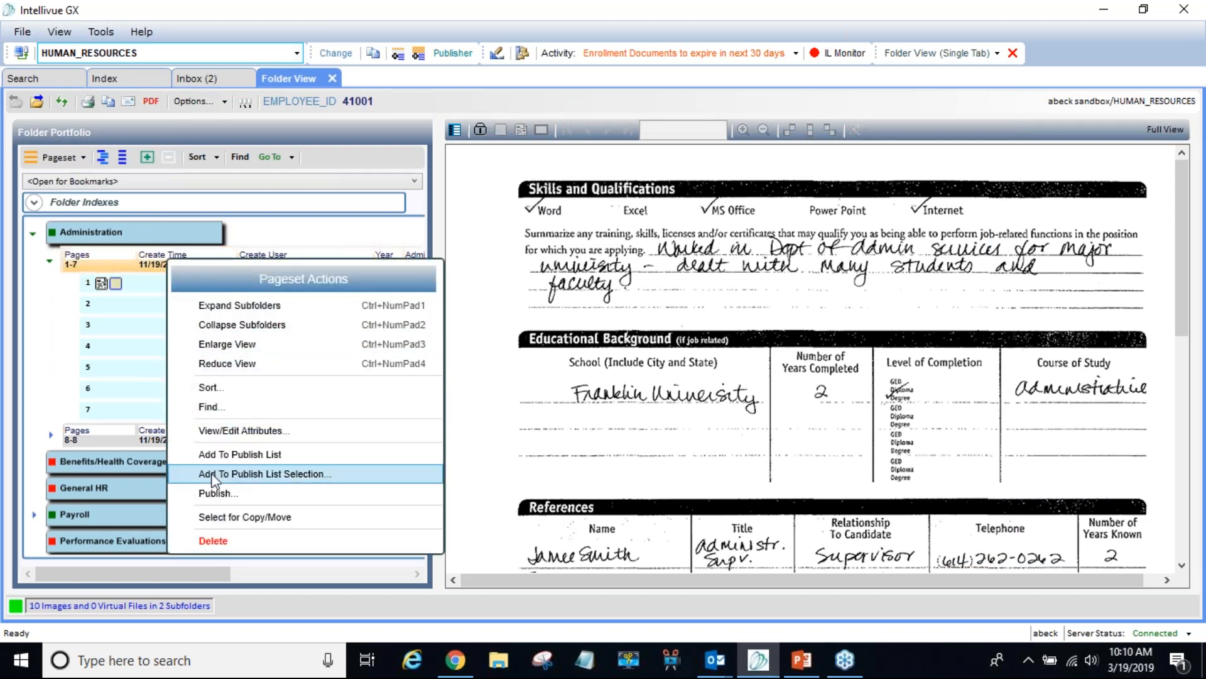
pyautogui.click(333, 478)
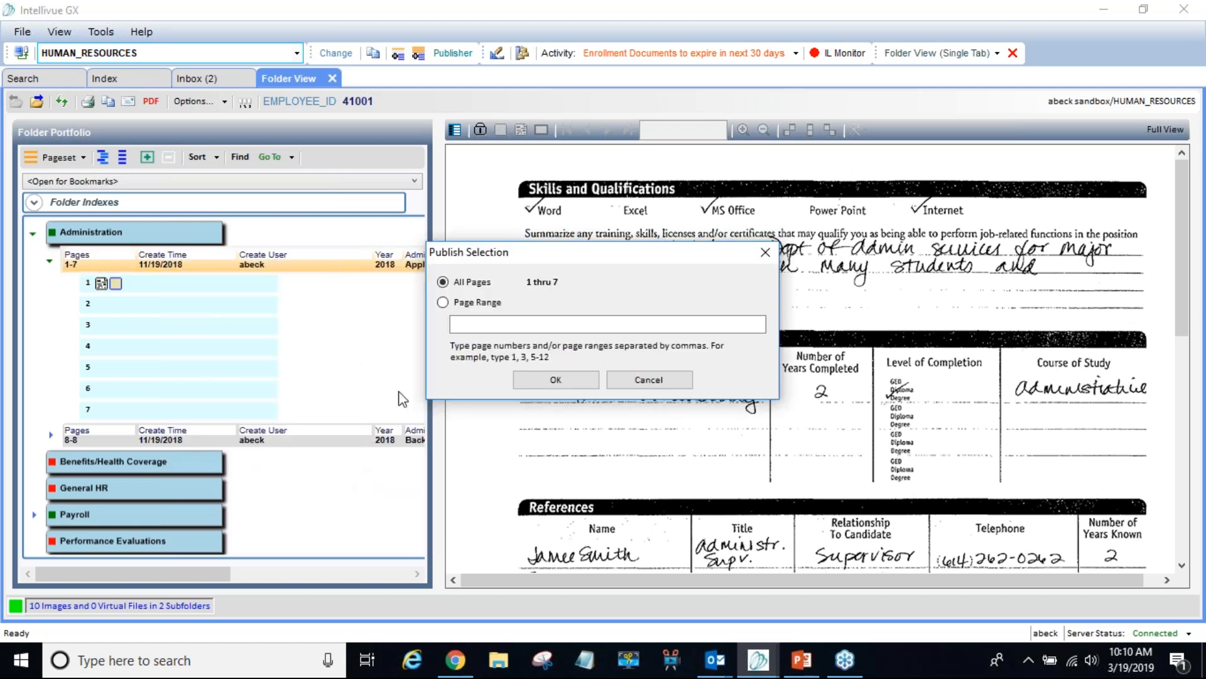
pyautogui.click(443, 303)
pyautogui.click(495, 327)
pyautogui.write('5-')
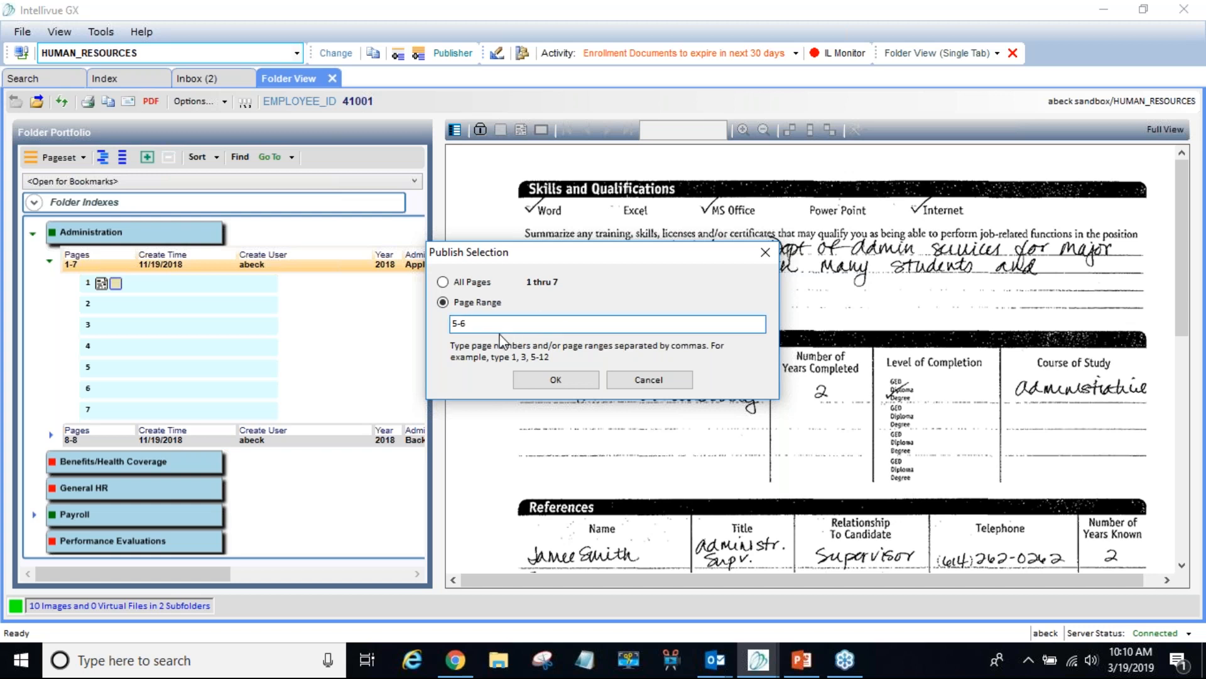
pyautogui.write('6, 2')
pyautogui.click(555, 381)
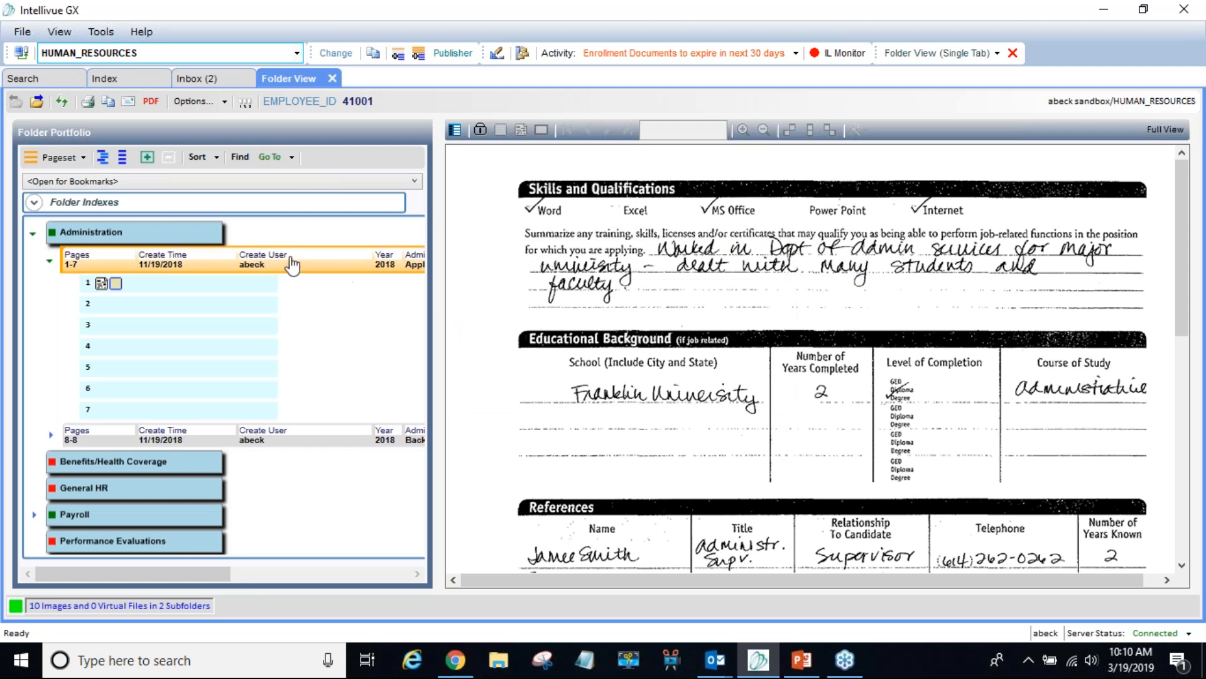
pyautogui.click(66, 235)
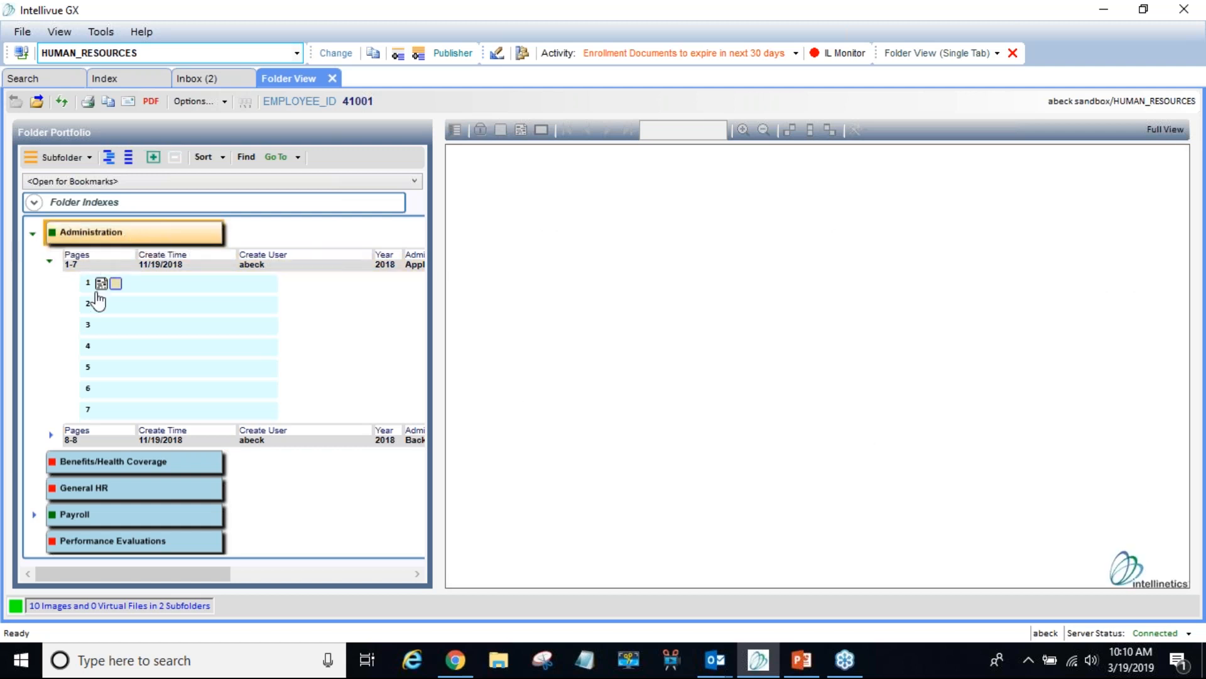
pyautogui.click(49, 260)
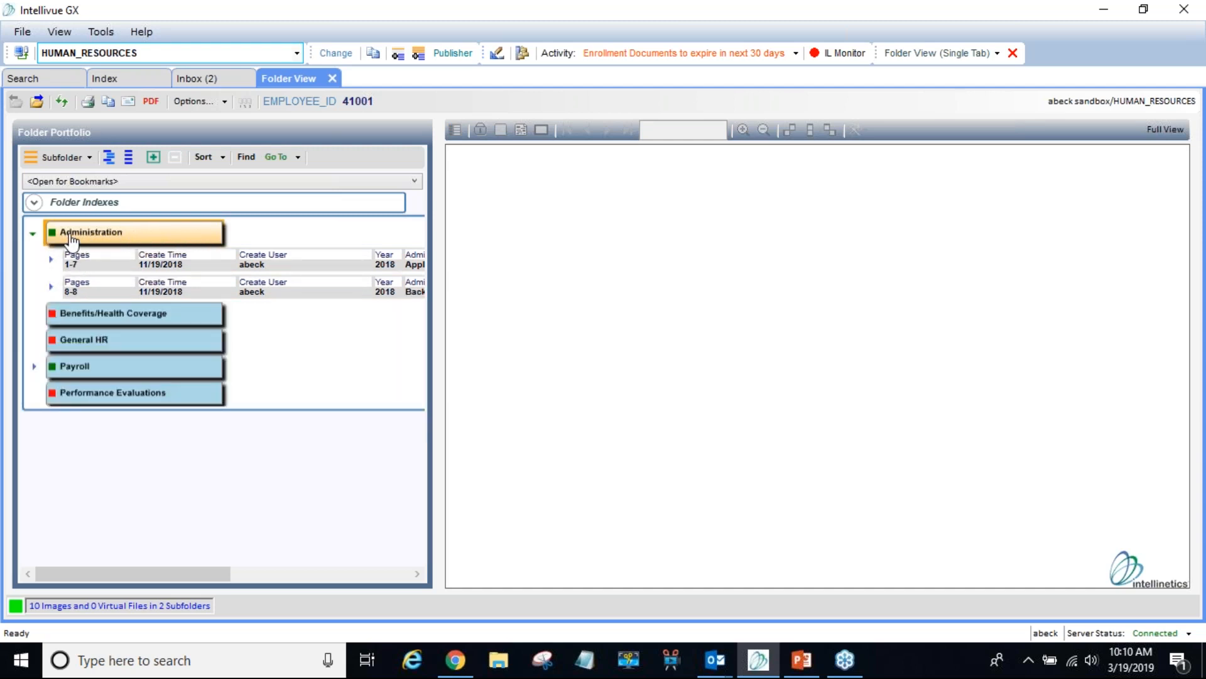
# - Open the Administration subfolder's page-range selection for publishing and cancel without adding anything
pyautogui.rightClick(154, 232)
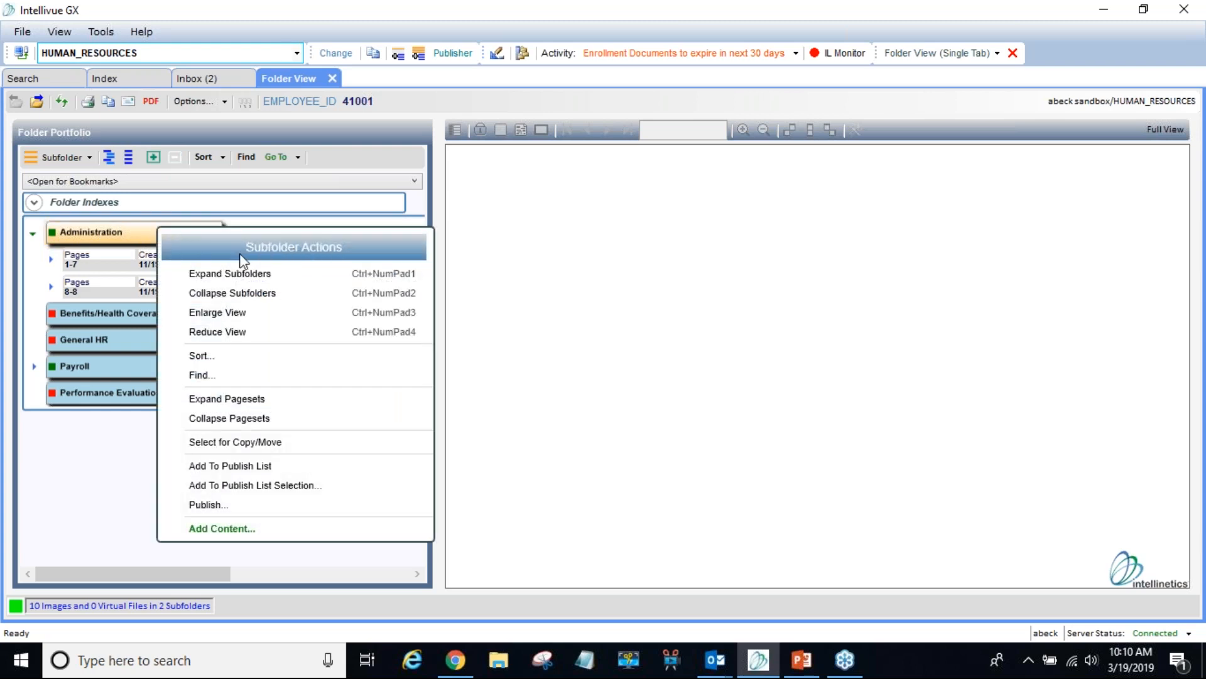
pyautogui.click(249, 487)
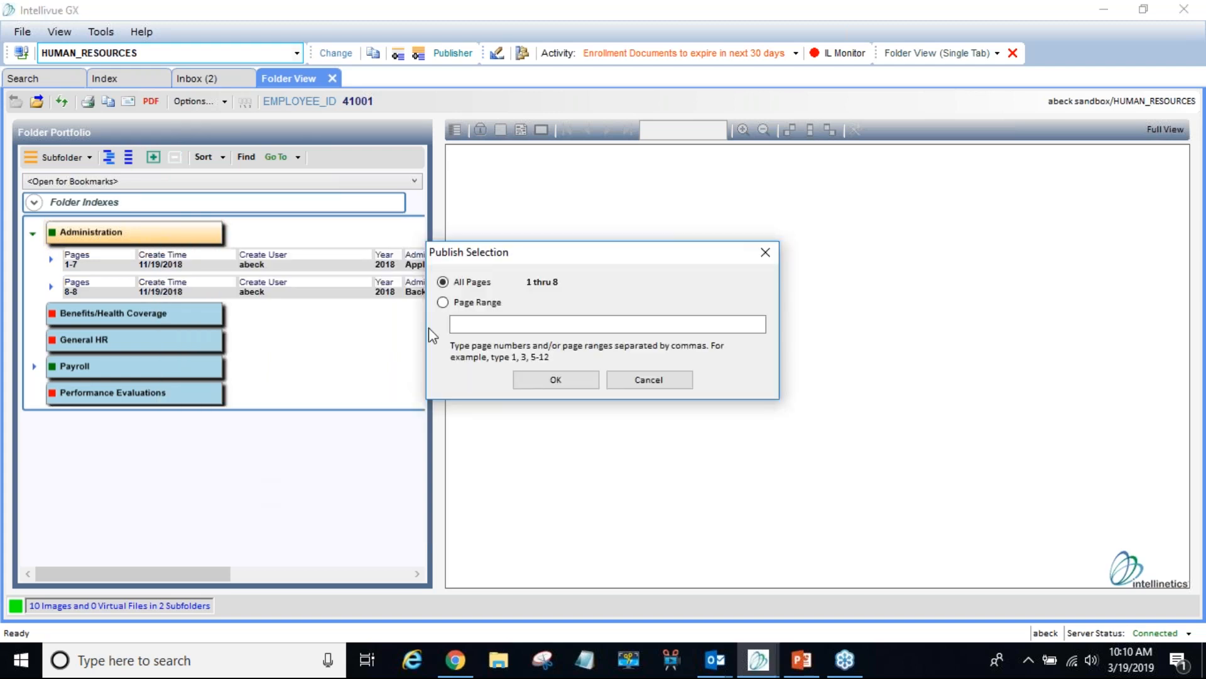
pyautogui.click(463, 306)
pyautogui.click(461, 323)
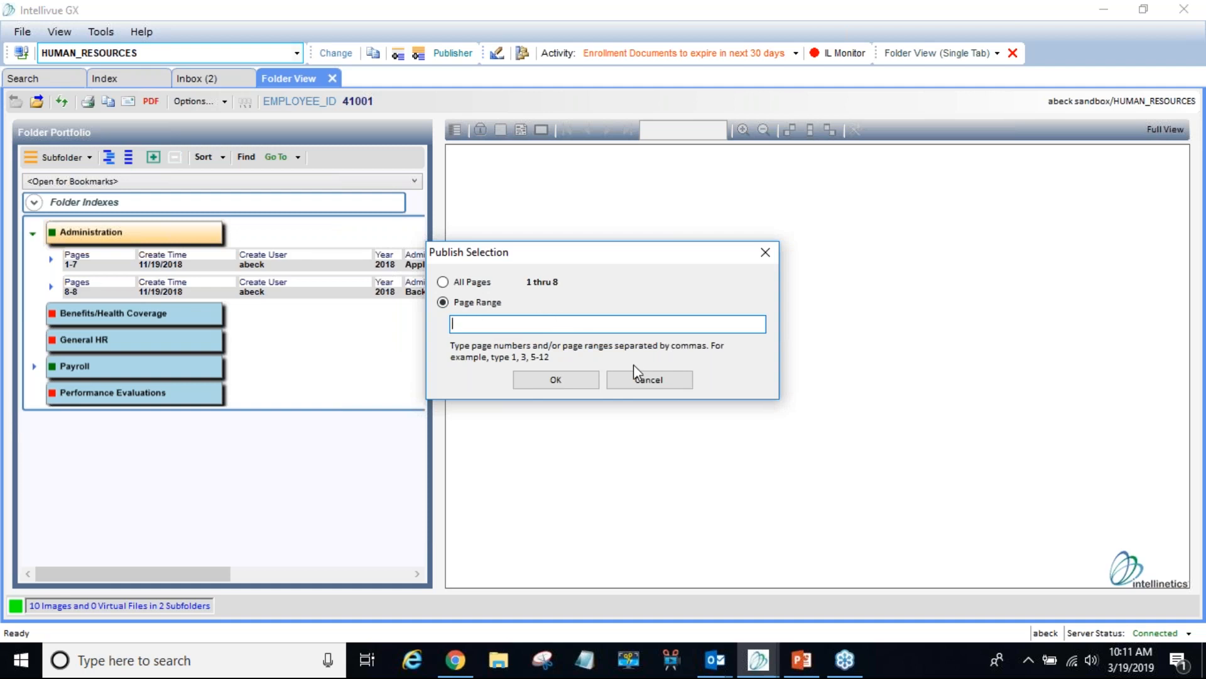
pyautogui.click(649, 380)
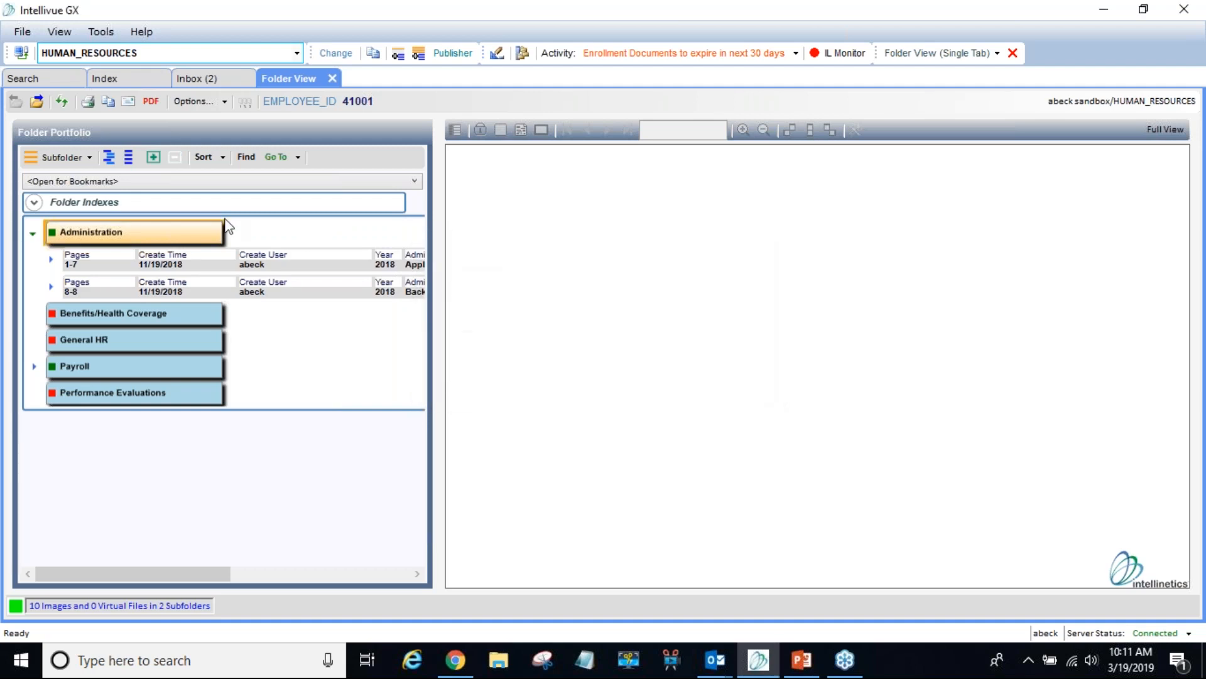
# - Remove the leftover 41001 Administration entry from the publish list and close the publisher
pyautogui.click(88, 102)
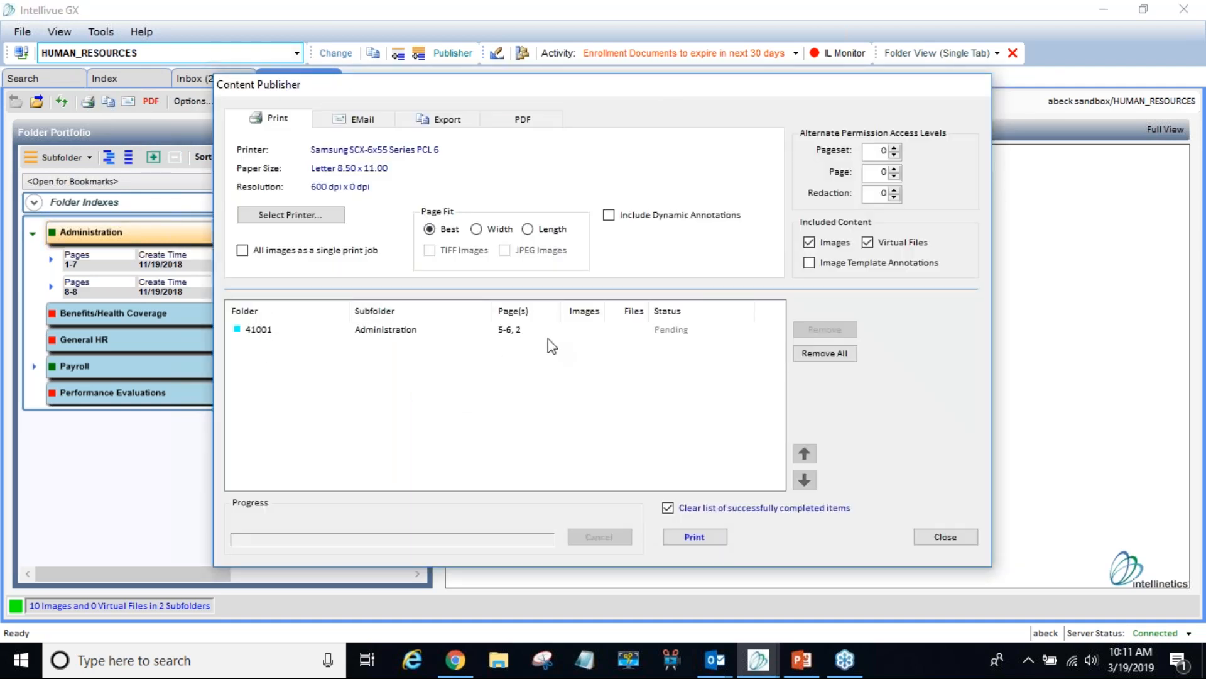
pyautogui.click(504, 333)
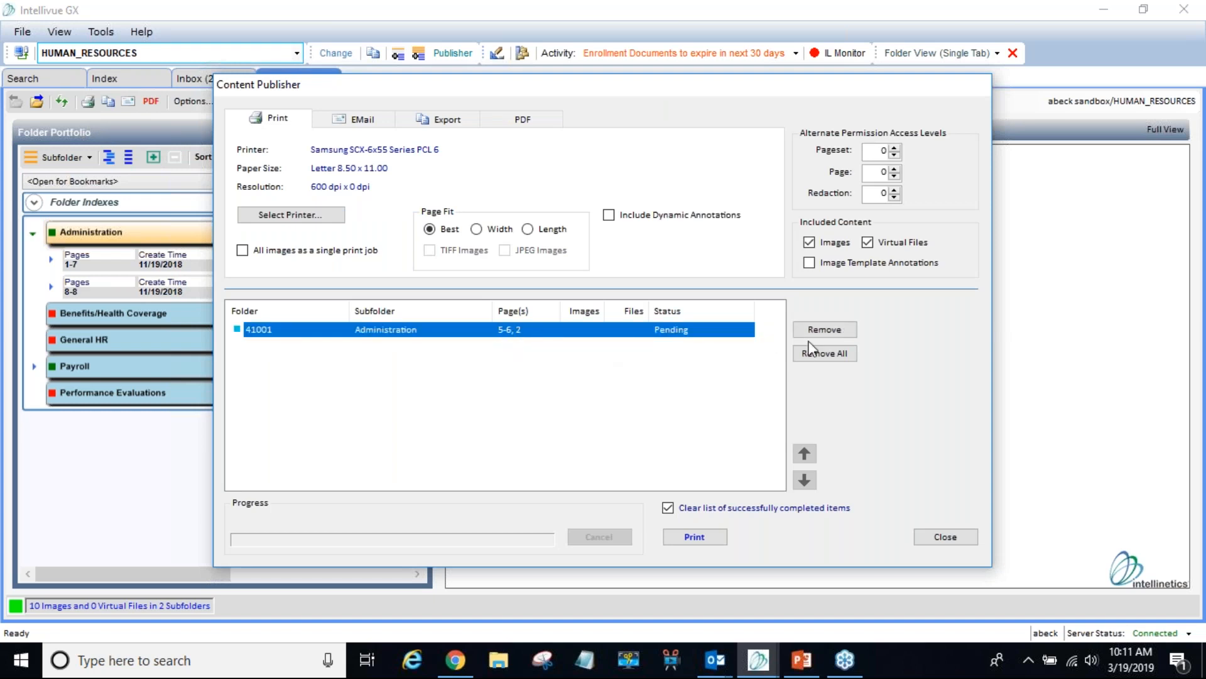
pyautogui.click(825, 330)
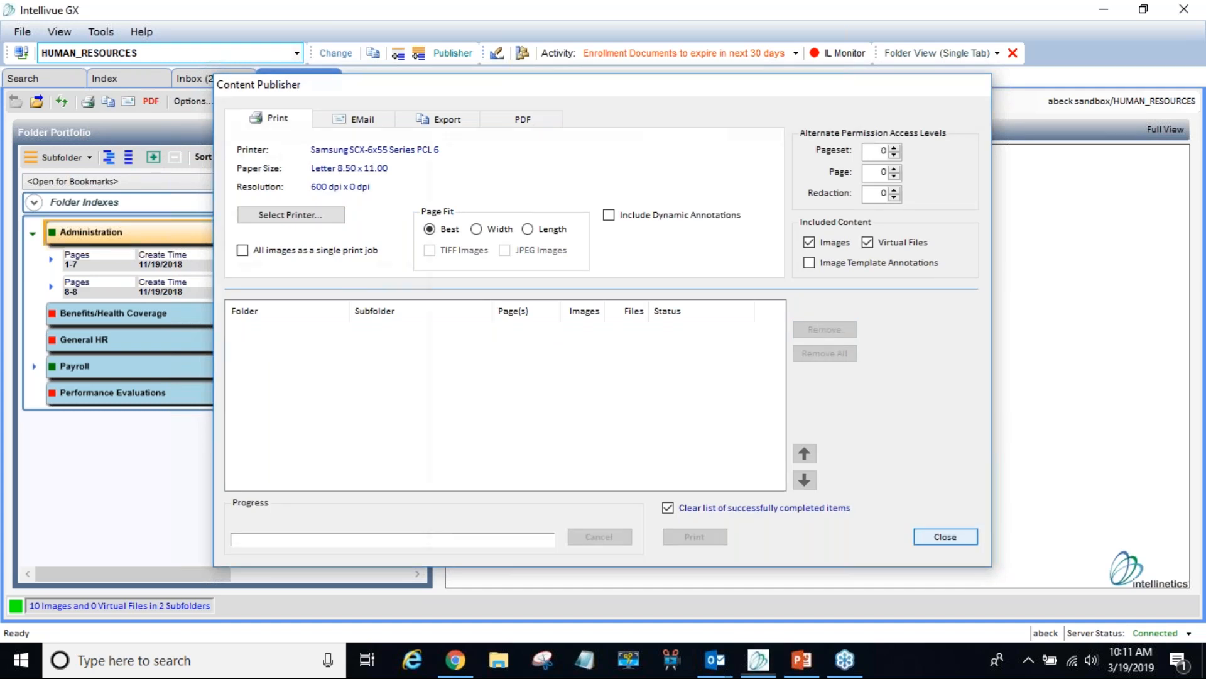
pyautogui.click(967, 537)
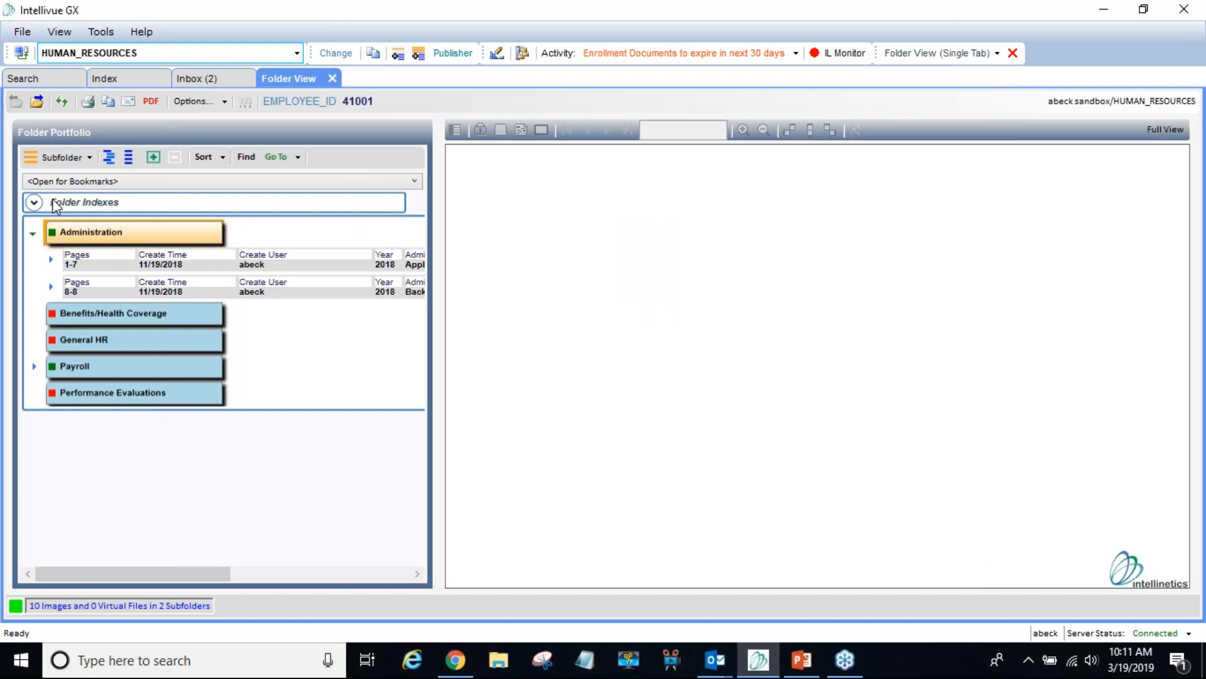
# - Hide the folder index fields and expand the Administration pages 1-7 pageset to list its pages
pyautogui.rightClick(93, 206)
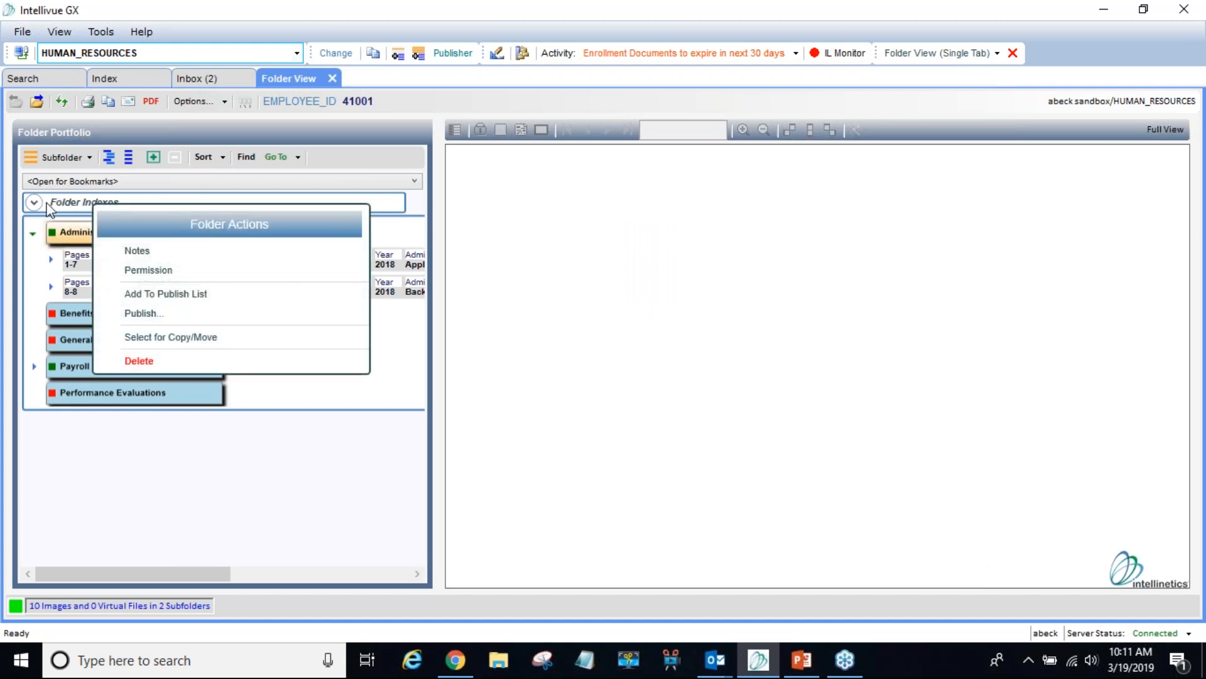
pyautogui.click(61, 200)
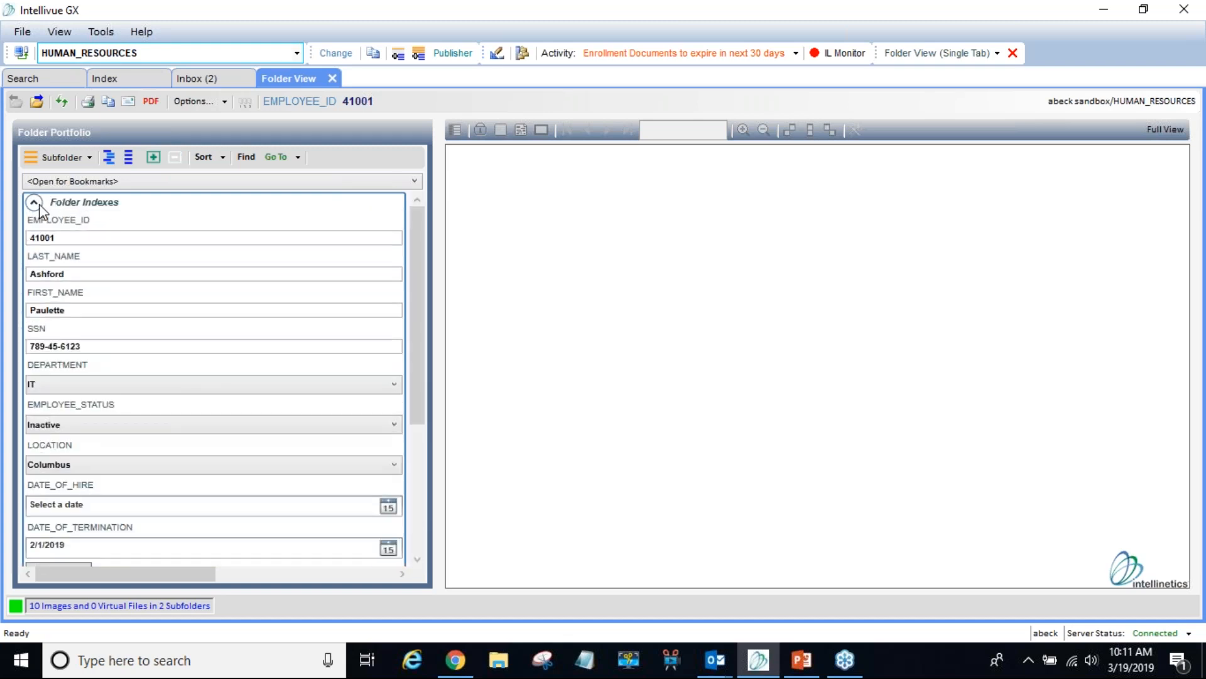
pyautogui.click(34, 202)
pyautogui.click(34, 201)
pyautogui.rightClick(91, 203)
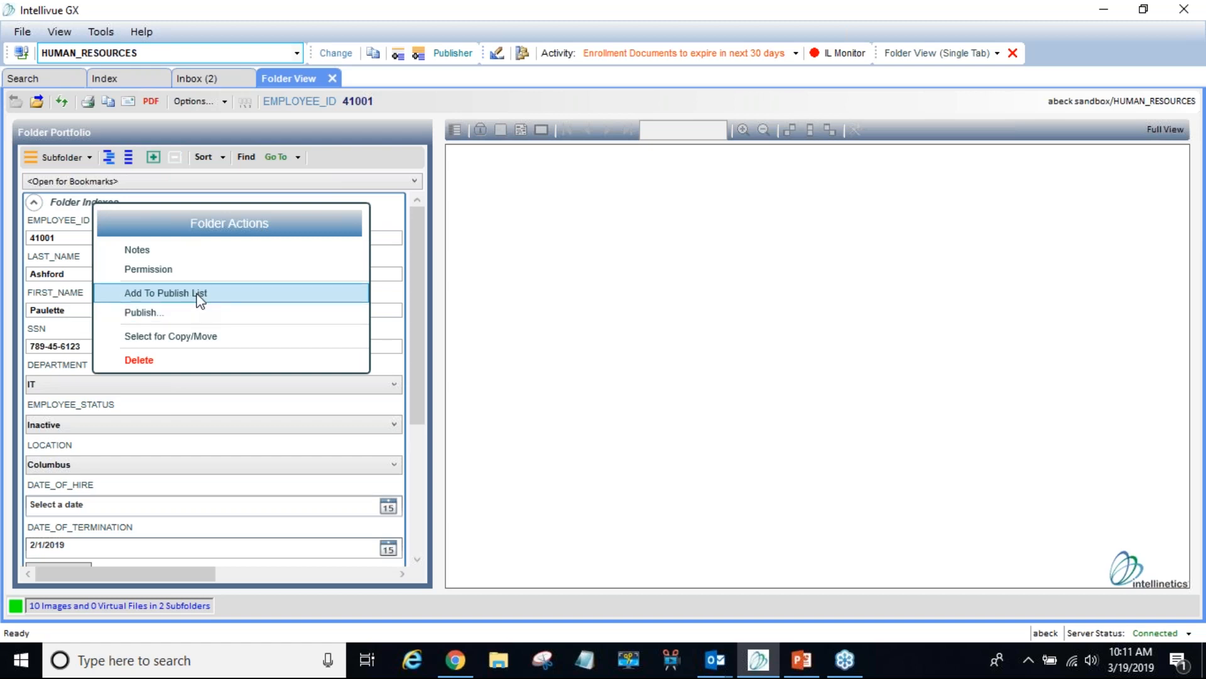
pyautogui.click(33, 203)
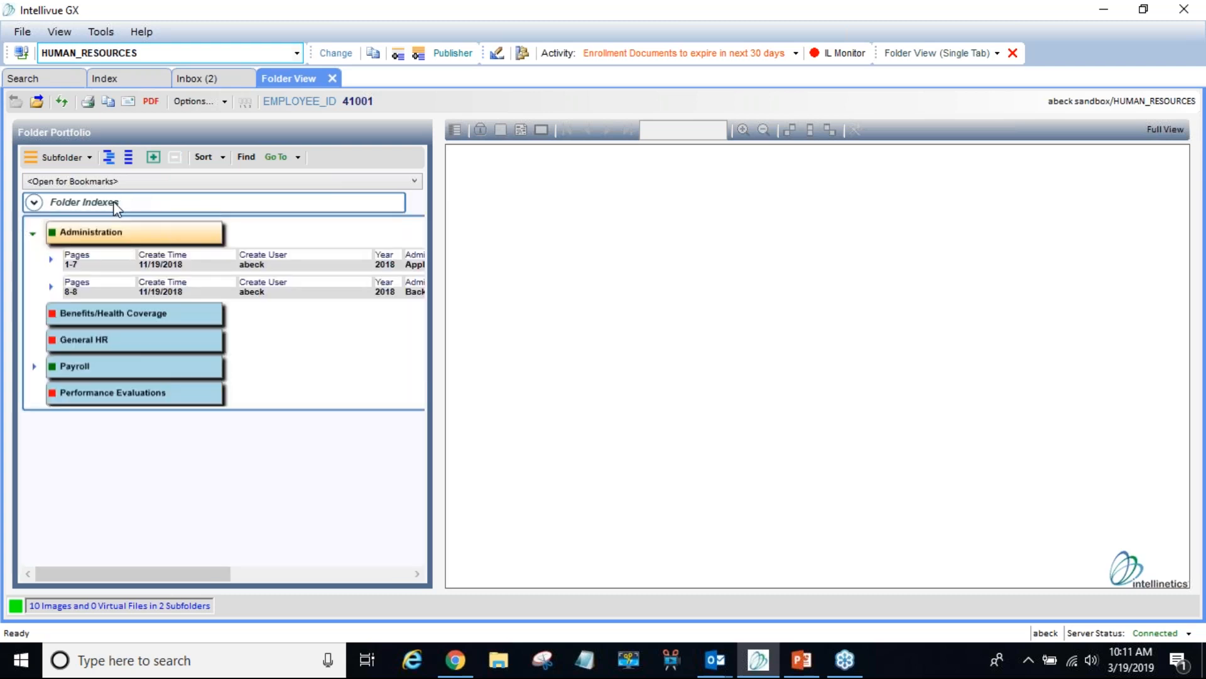
pyautogui.click(51, 259)
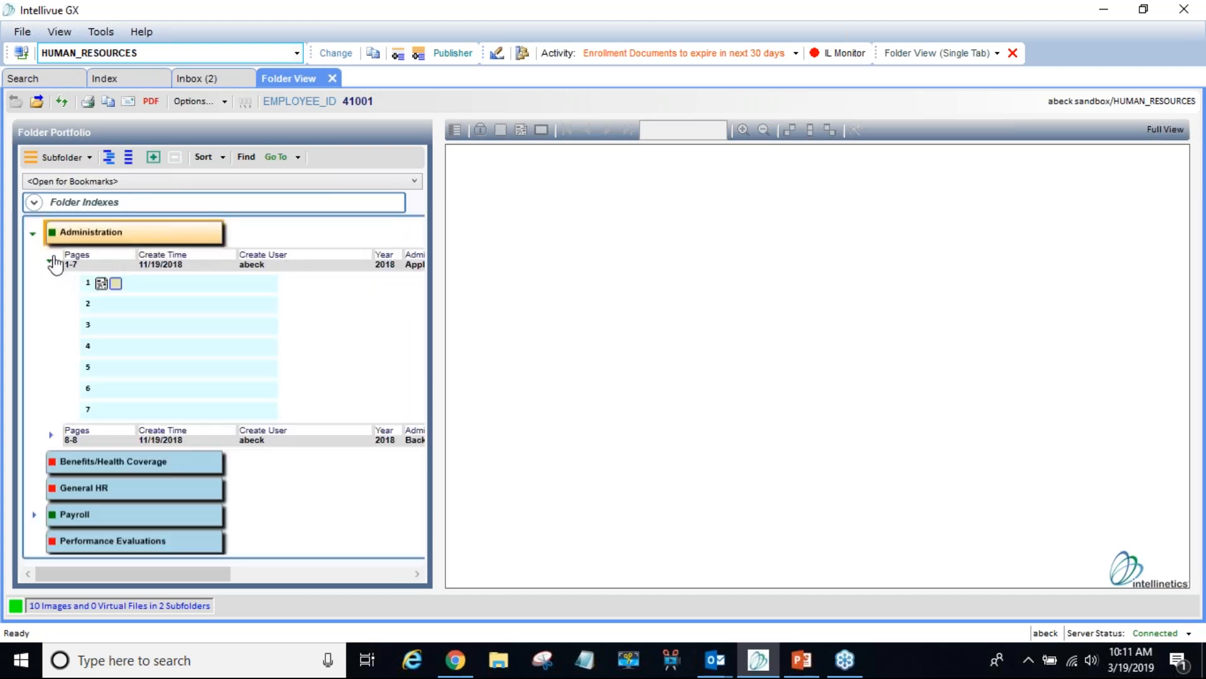
# - Select the Administration pages 1-7 pageset and send it to the Content Publisher via Publish
pyautogui.click(153, 292)
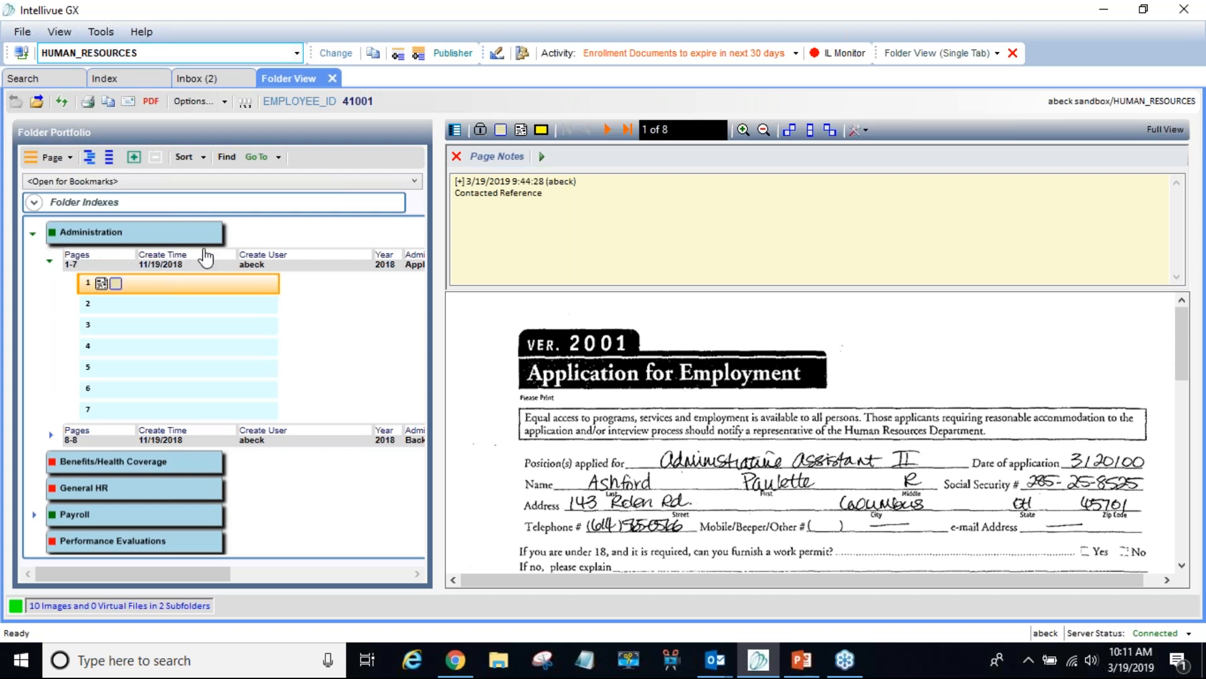
pyautogui.click(332, 266)
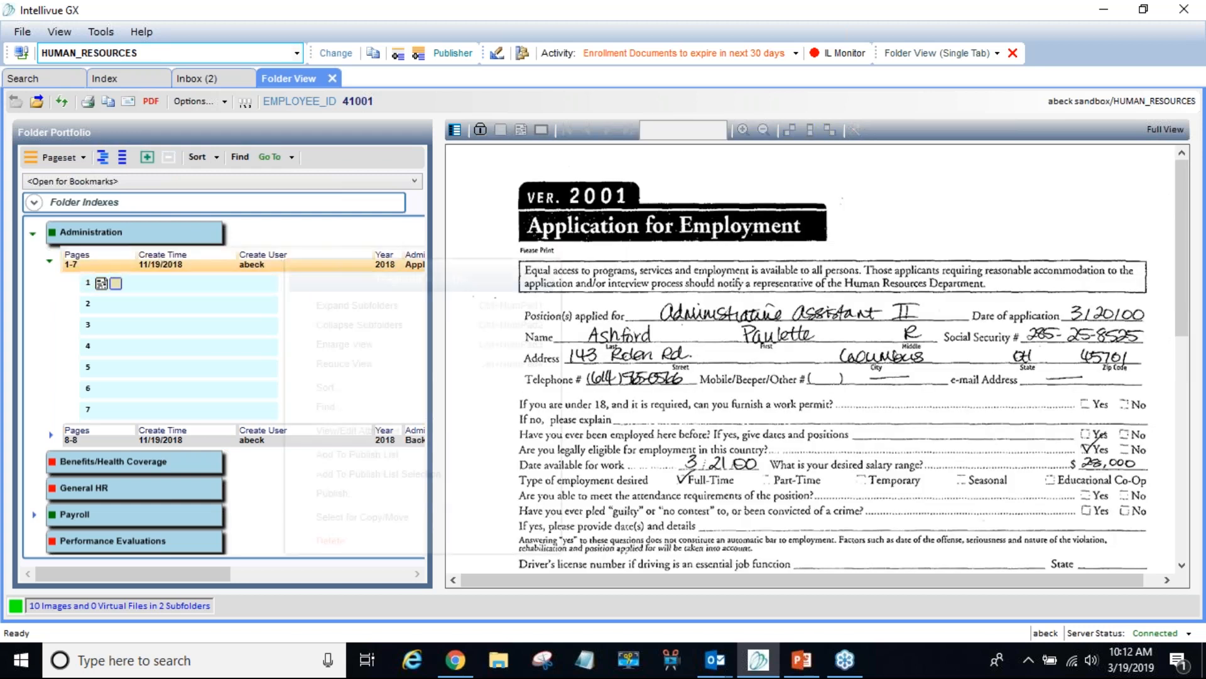
pyautogui.rightClick(283, 264)
pyautogui.click(350, 497)
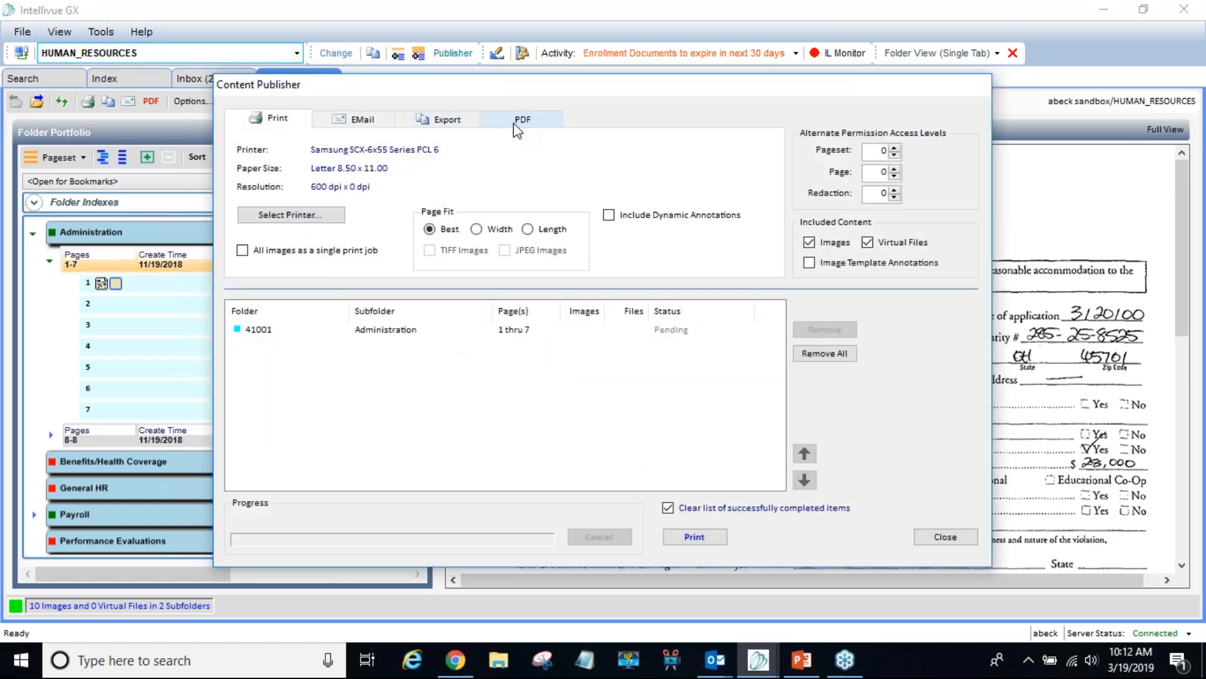
# - Switch the publisher output to PDF and create the 7-page Administration PDF
pyautogui.click(538, 121)
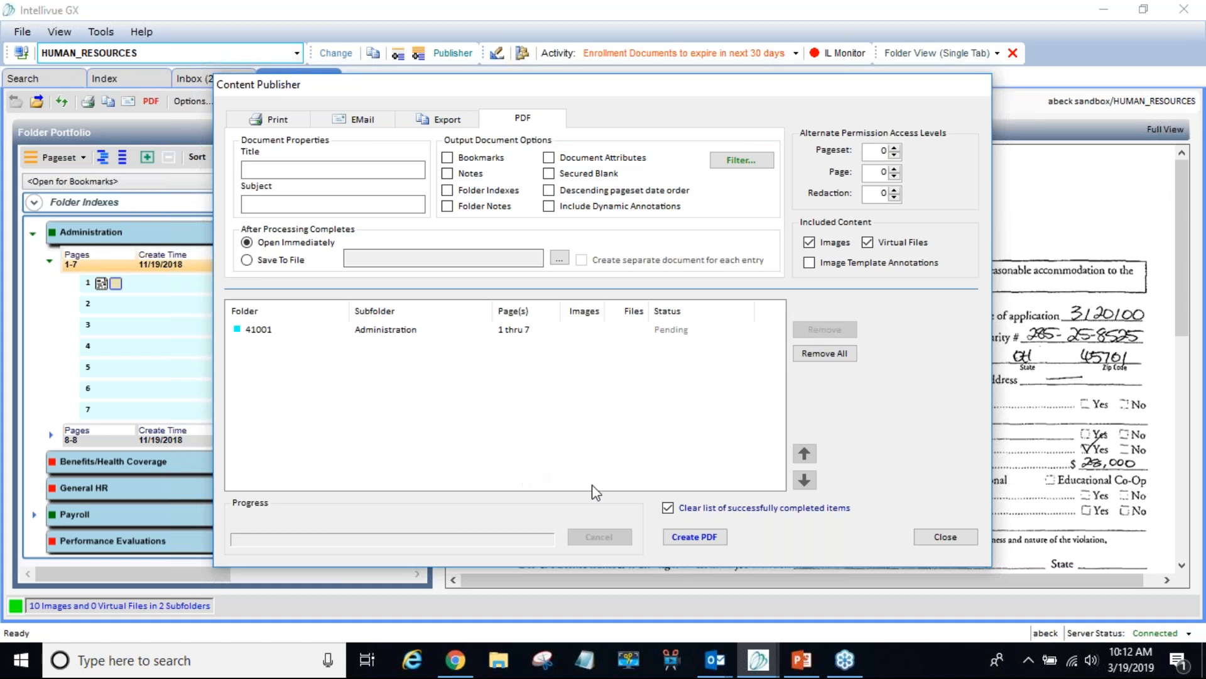
pyautogui.click(688, 544)
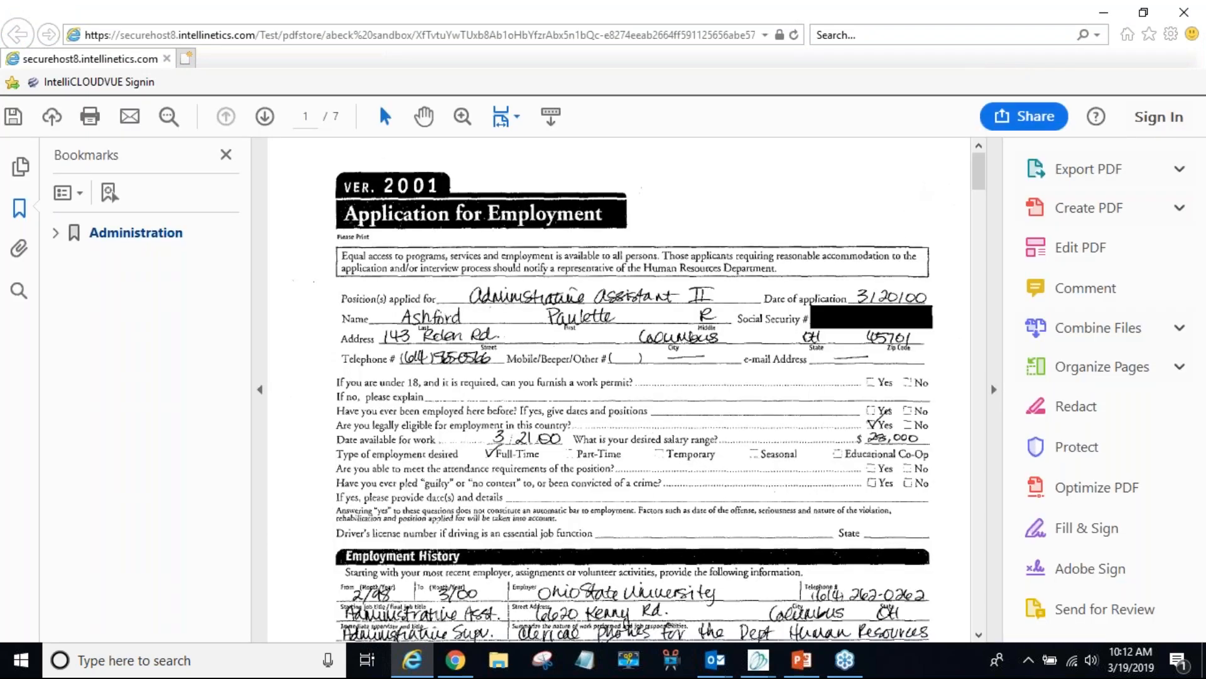
# - Minimize the browser showing the seven-page PDF to get back to the Content Publisher
pyautogui.click(1104, 16)
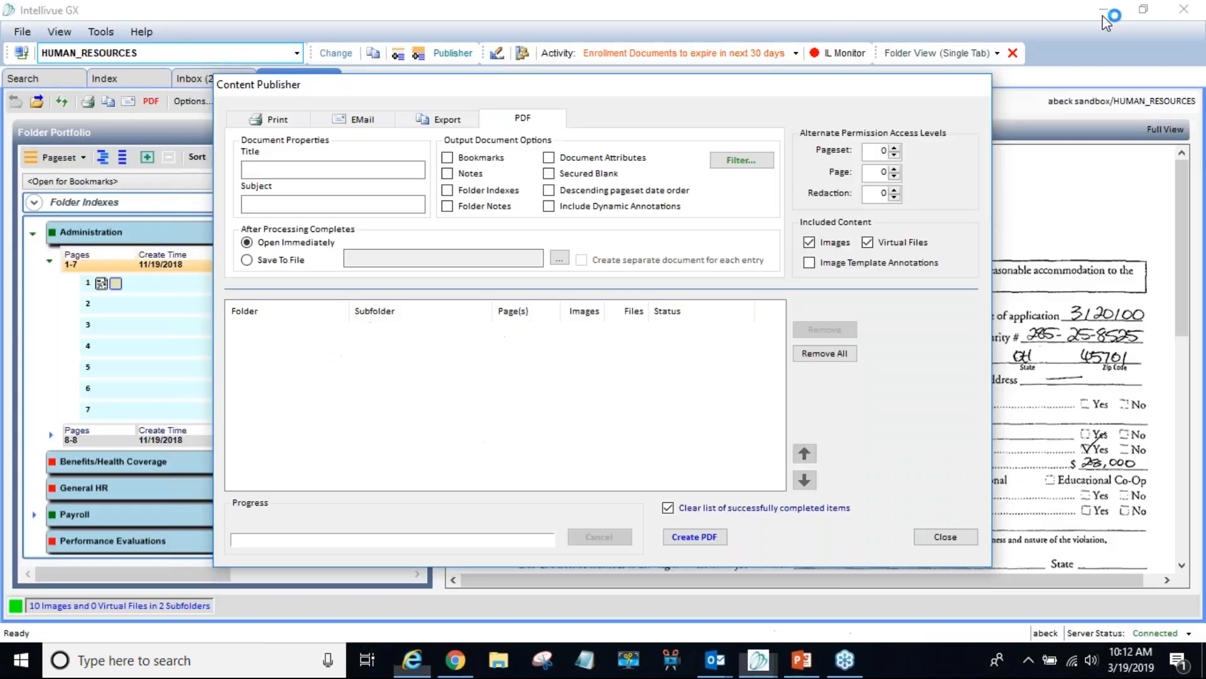
# - Include bookmarks, notes, folder notes, document attributes and dynamic annotations, and save the PDF to a file
pyautogui.click(446, 158)
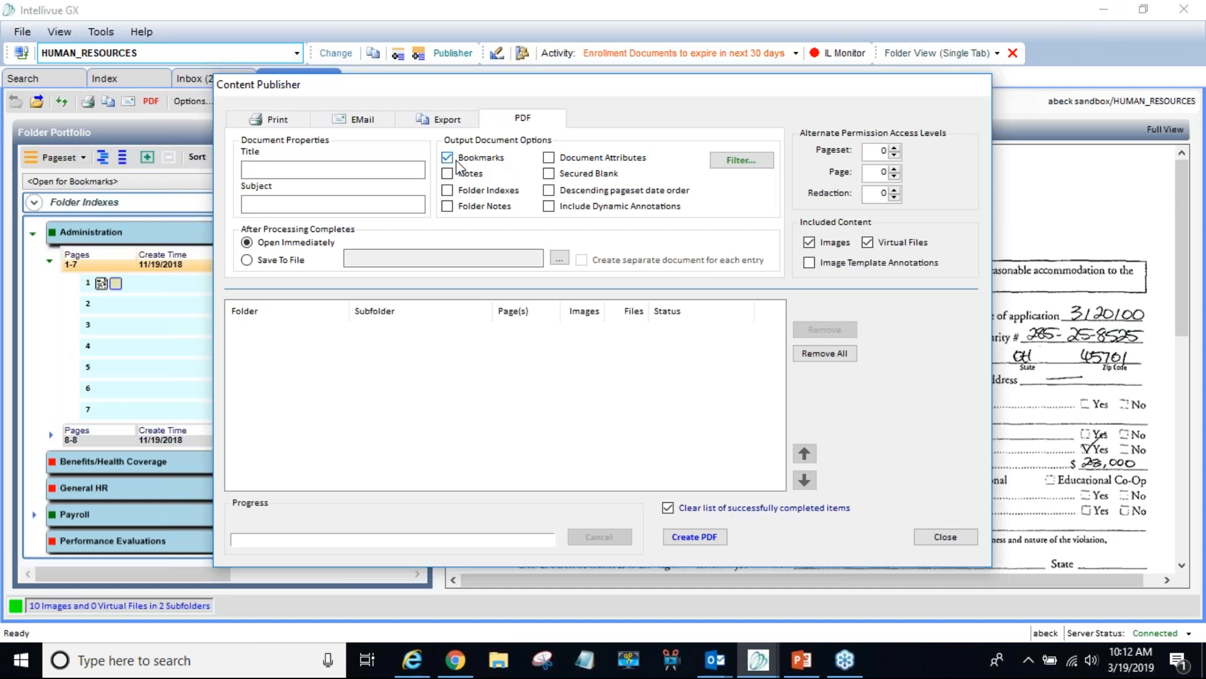
pyautogui.click(449, 176)
pyautogui.click(447, 207)
pyautogui.click(550, 159)
pyautogui.click(551, 176)
pyautogui.click(549, 207)
pyautogui.click(551, 175)
pyautogui.click(249, 260)
pyautogui.click(559, 259)
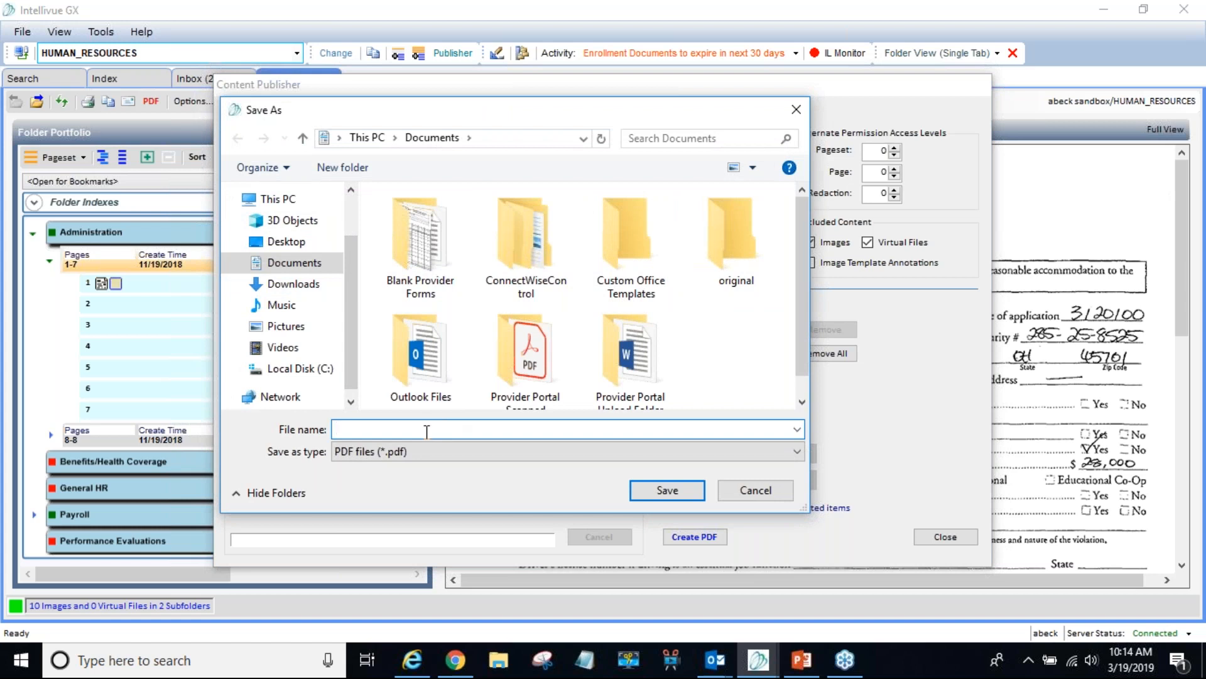
# - Save the PDF as 'Name of PDF' in Documents, with a separate document per entry
pyautogui.write('Name of PDF')
pyautogui.click(654, 490)
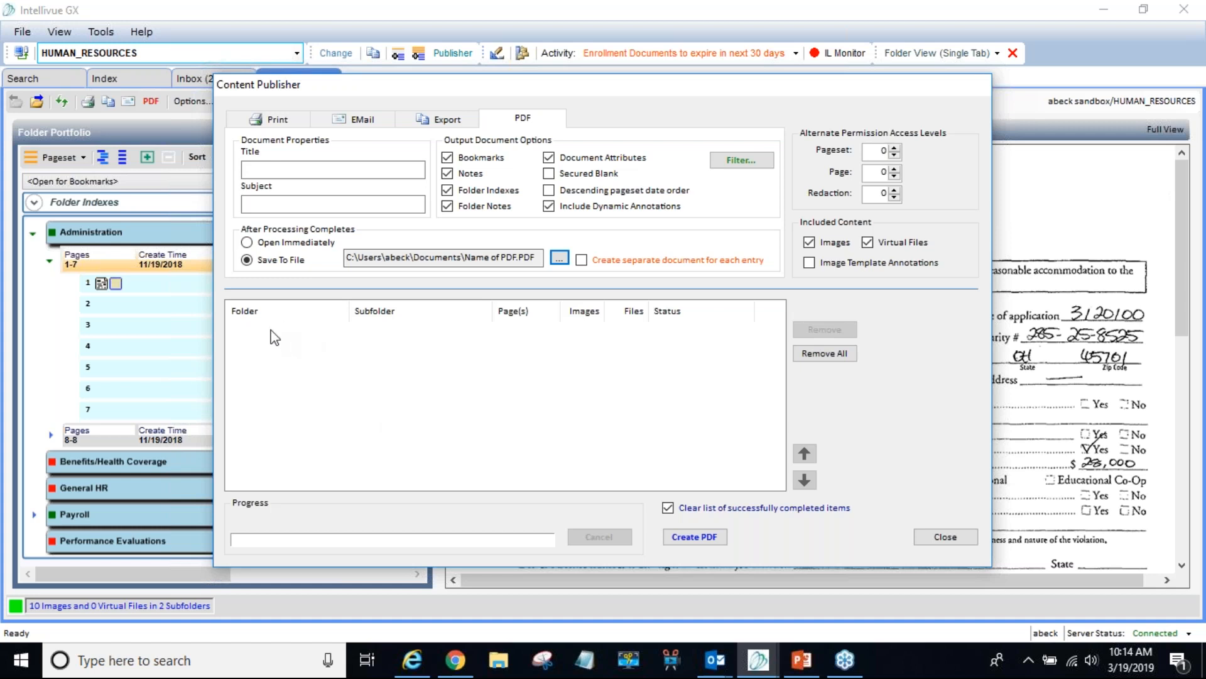
pyautogui.click(582, 261)
# - Close the Content Publisher and republish the pages 1-7 pageset with PDF output
pyautogui.click(954, 539)
pyautogui.rightClick(215, 256)
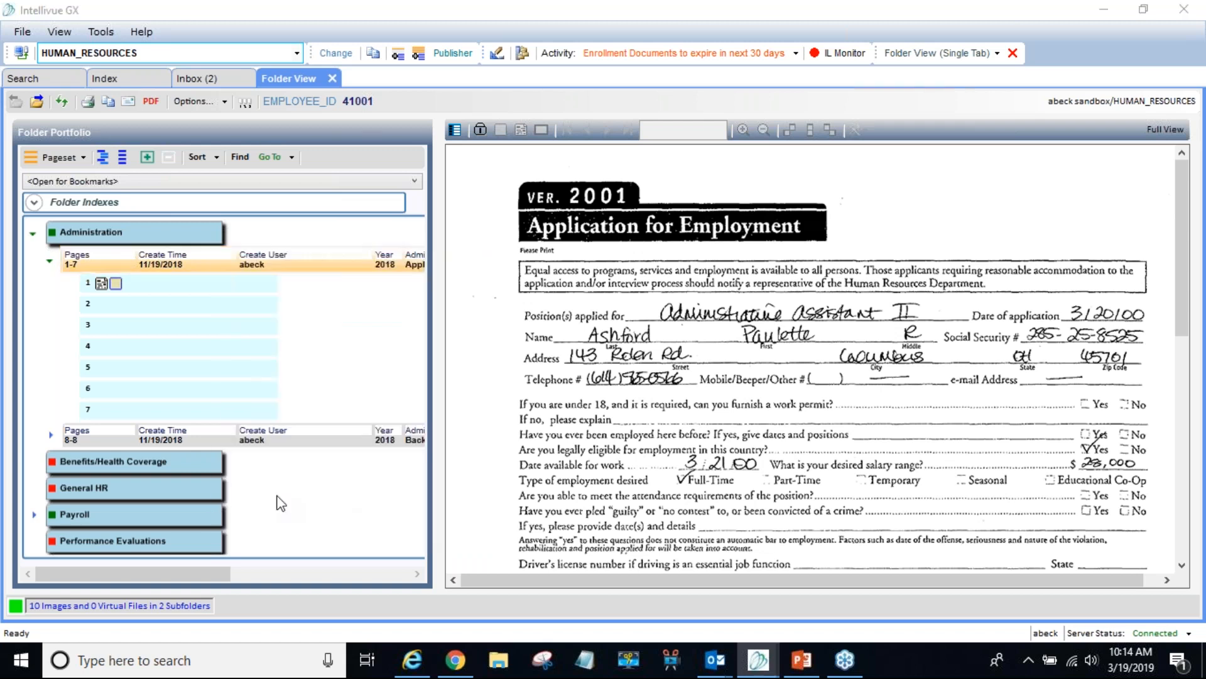
pyautogui.click(276, 491)
pyautogui.click(523, 119)
# - Tick notes, document attributes and dynamic annotations, then create the PDF
pyautogui.click(481, 158)
pyautogui.click(478, 174)
pyautogui.click(496, 212)
pyautogui.click(557, 157)
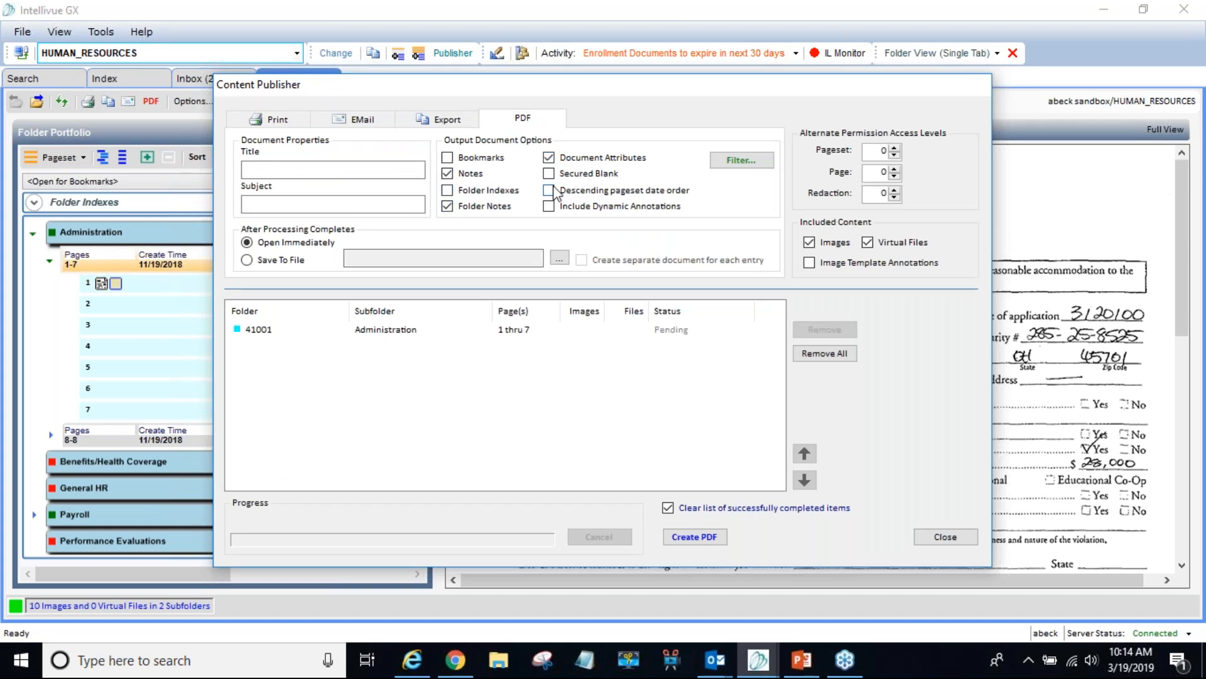
pyautogui.click(502, 206)
pyautogui.click(549, 208)
pyautogui.click(715, 539)
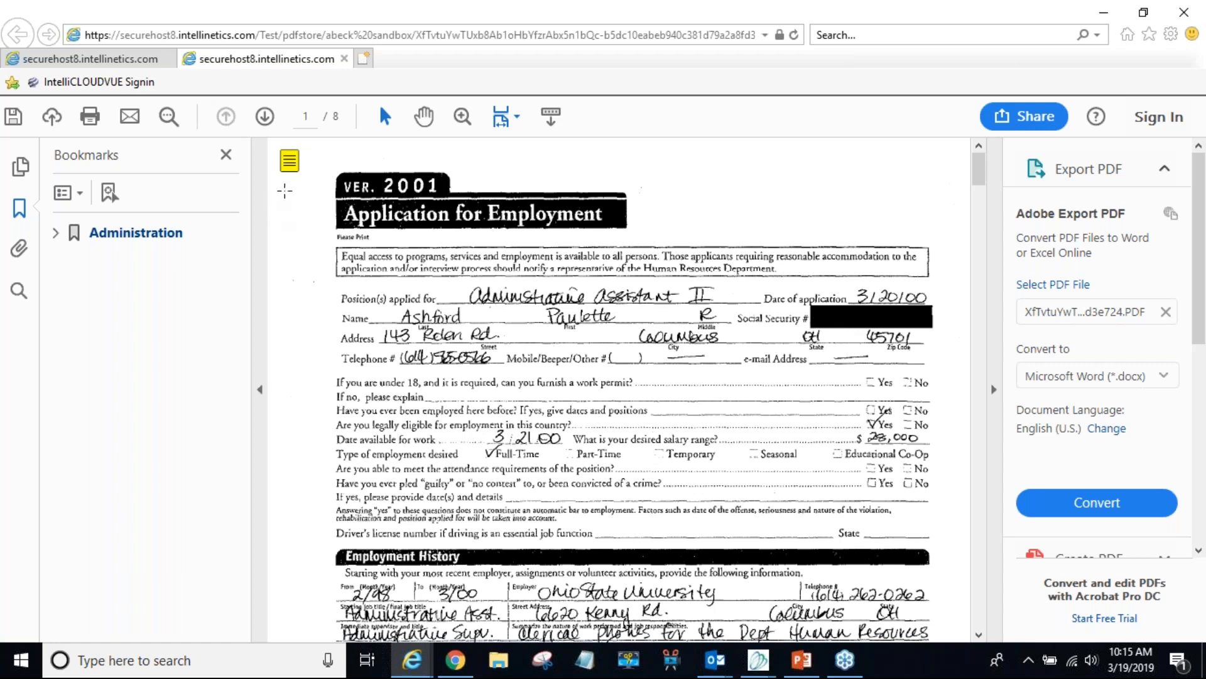
# - Open the page 1 sticky note to read its 'Contacted Reference' comment
pyautogui.moveTo(291, 170)
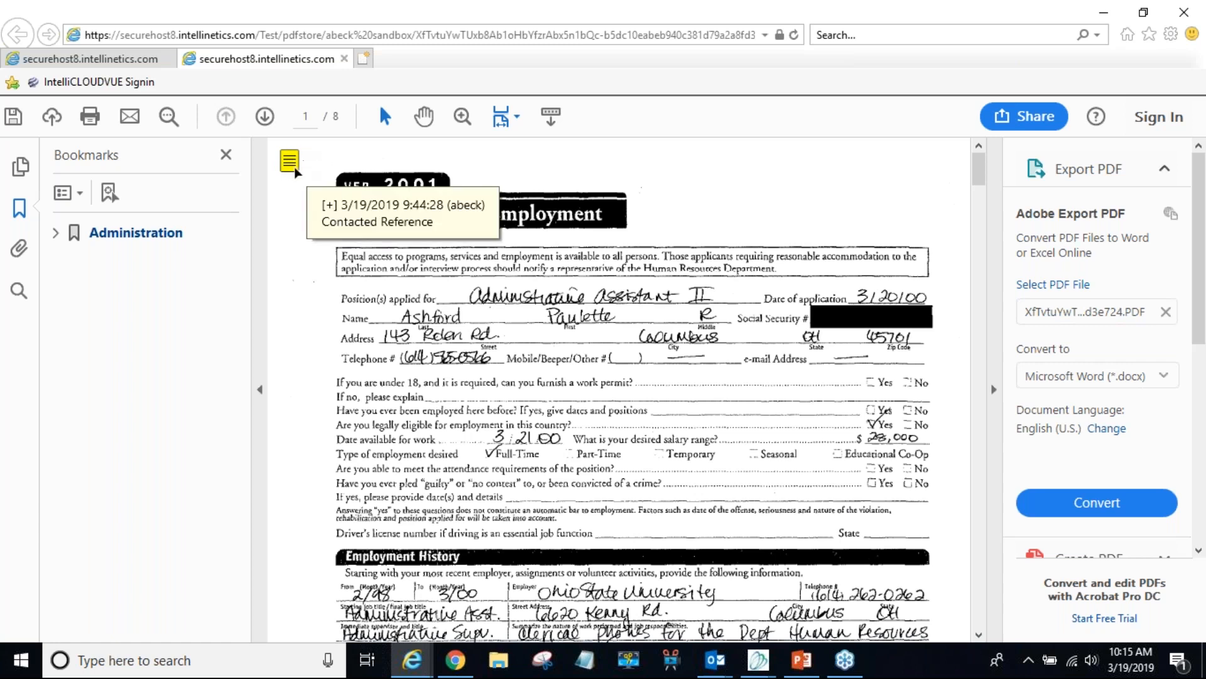
pyautogui.click(288, 165)
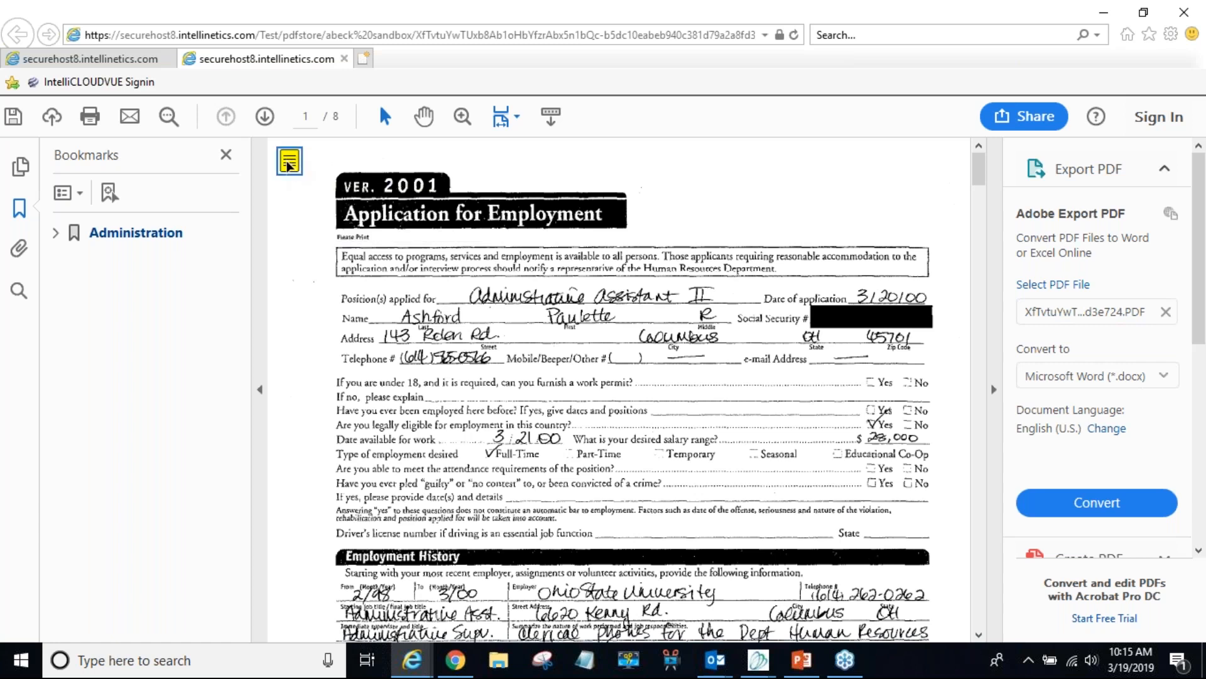
pyautogui.click(299, 205)
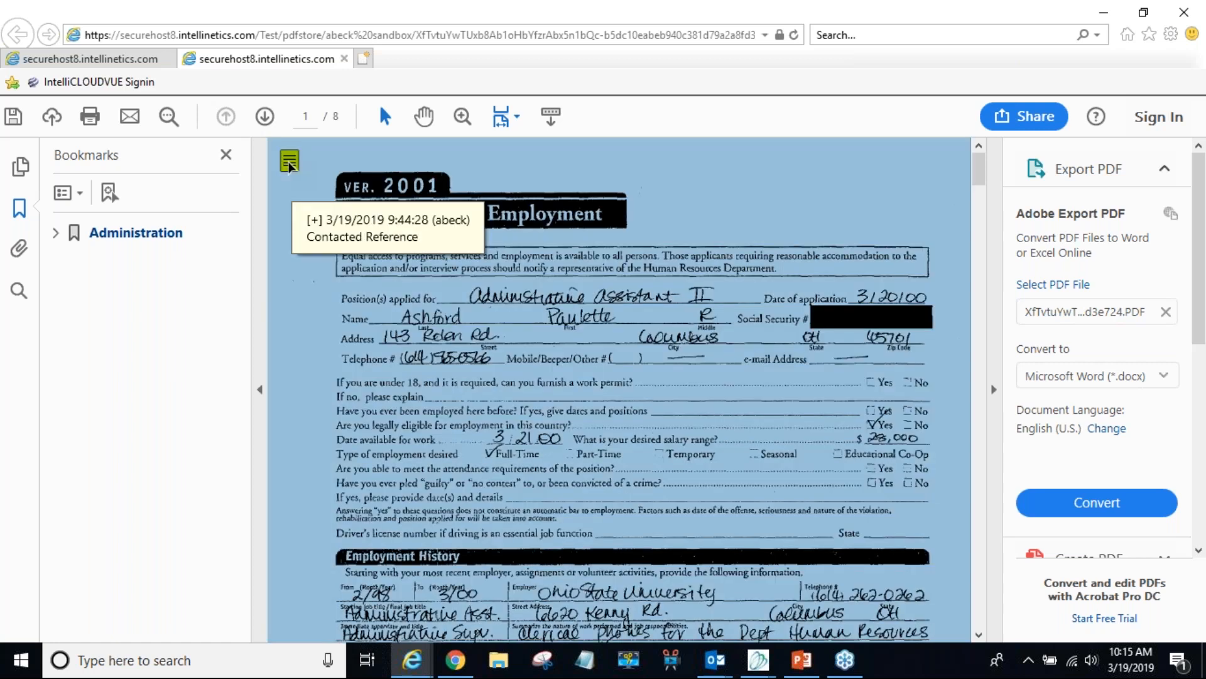
pyautogui.moveTo(289, 161)
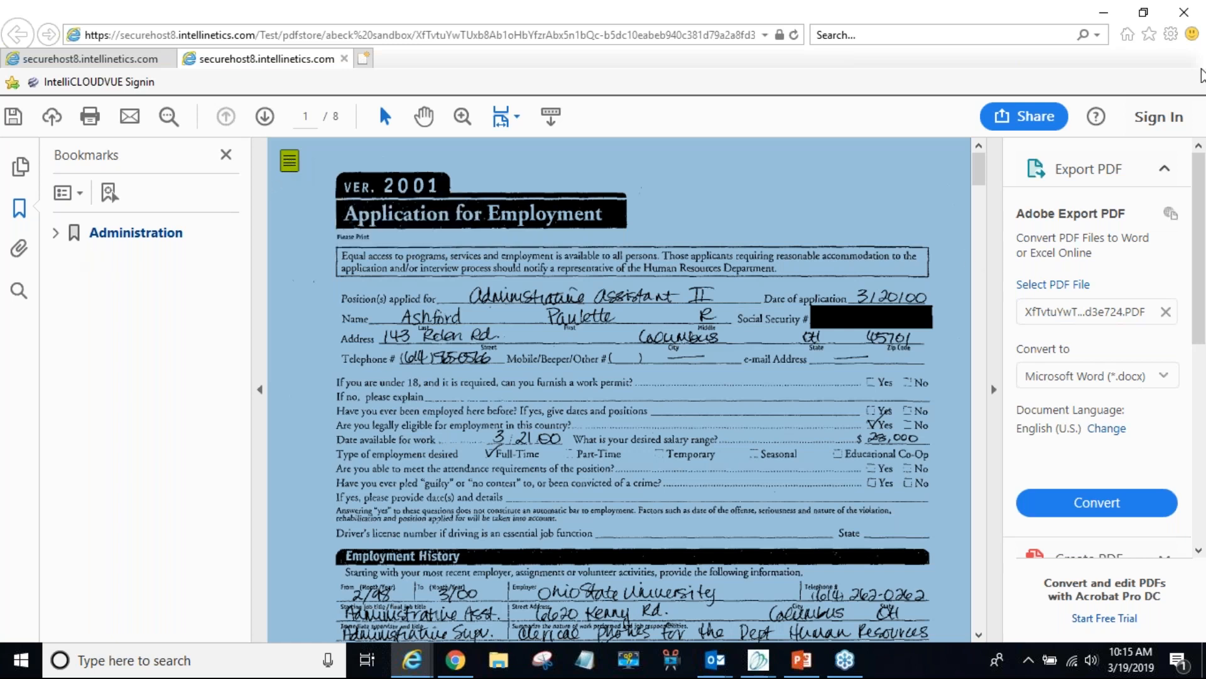
# - Expand the Administration and 11/19/2018 bookmarks and open the Document Attributes page
pyautogui.click(55, 233)
pyautogui.click(71, 262)
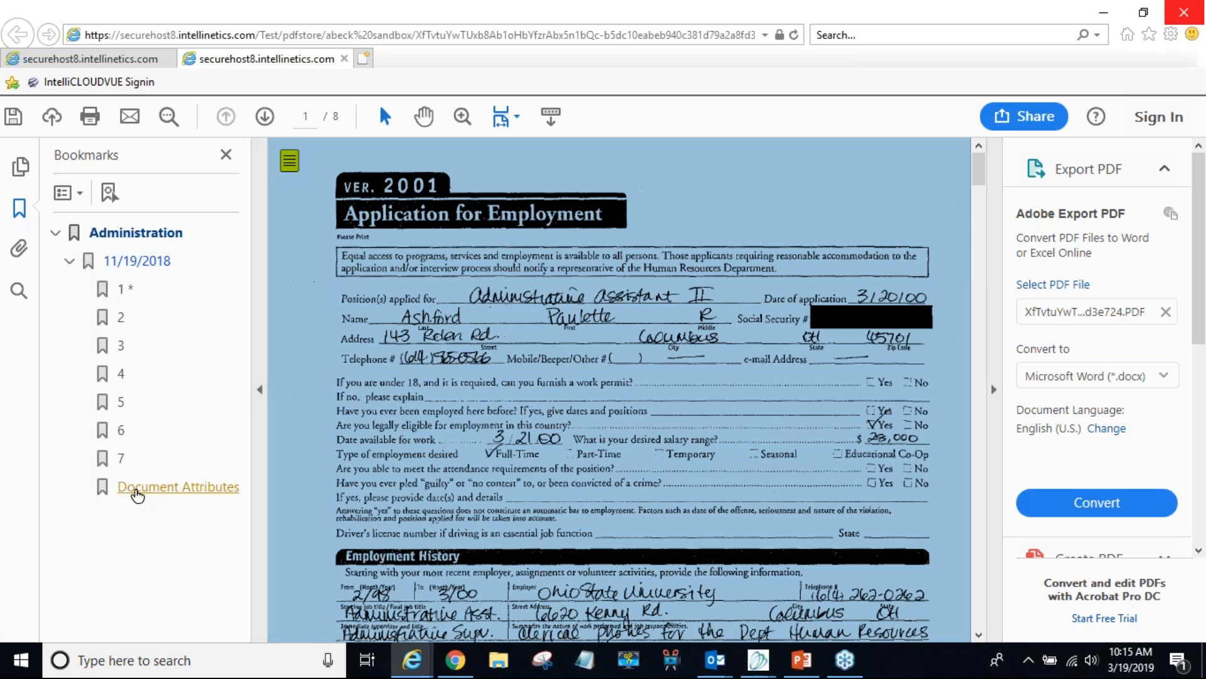
pyautogui.click(143, 494)
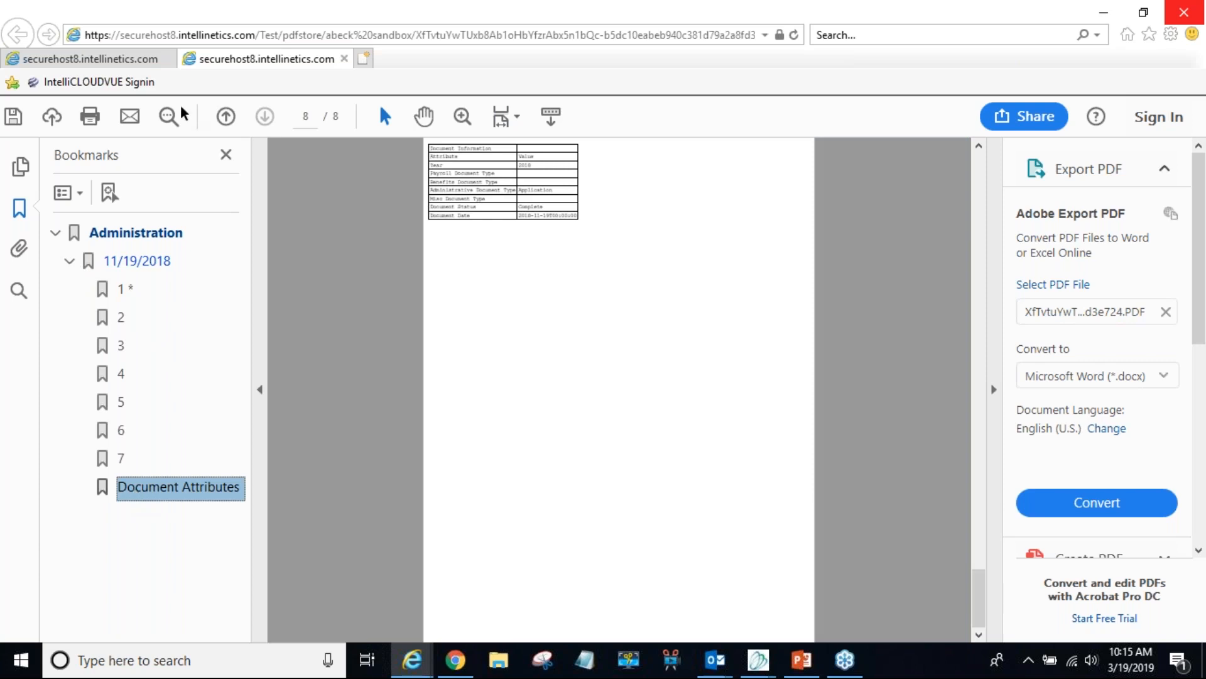
# - Zoom the Document Attributes table in to about 200%, then slightly back out
pyautogui.click(462, 116)
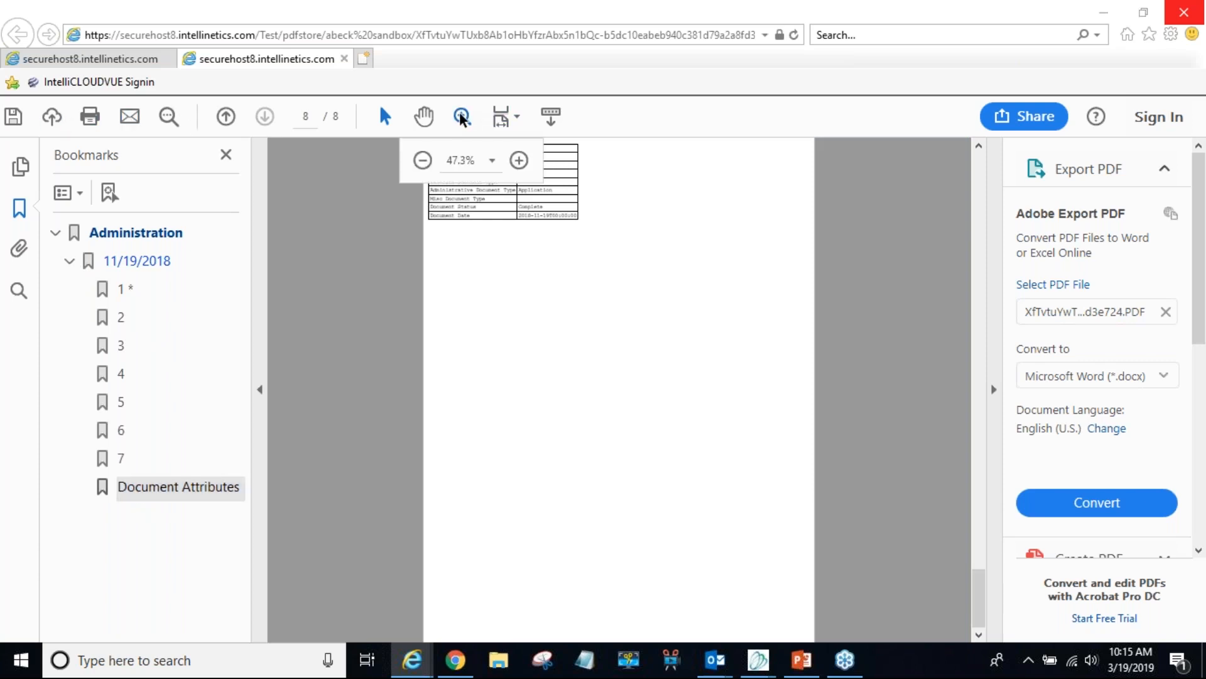
pyautogui.click(519, 160)
pyautogui.click(519, 159)
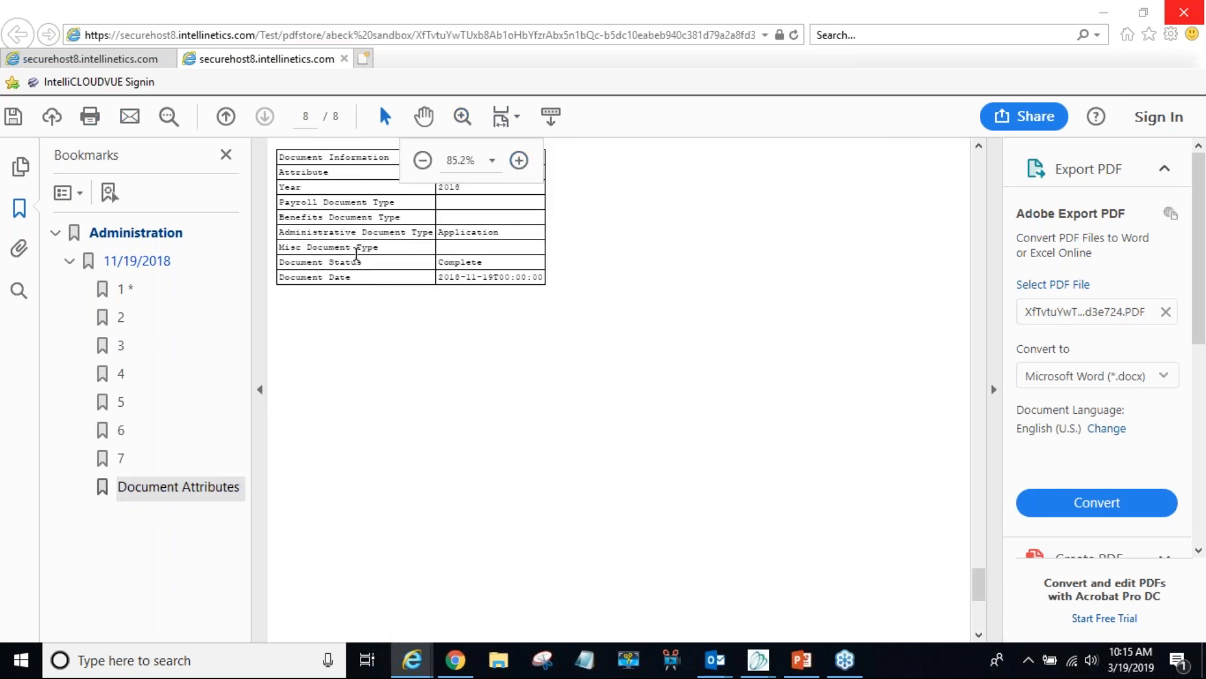
pyautogui.click(463, 116)
pyautogui.click(519, 160)
pyautogui.click(519, 160)
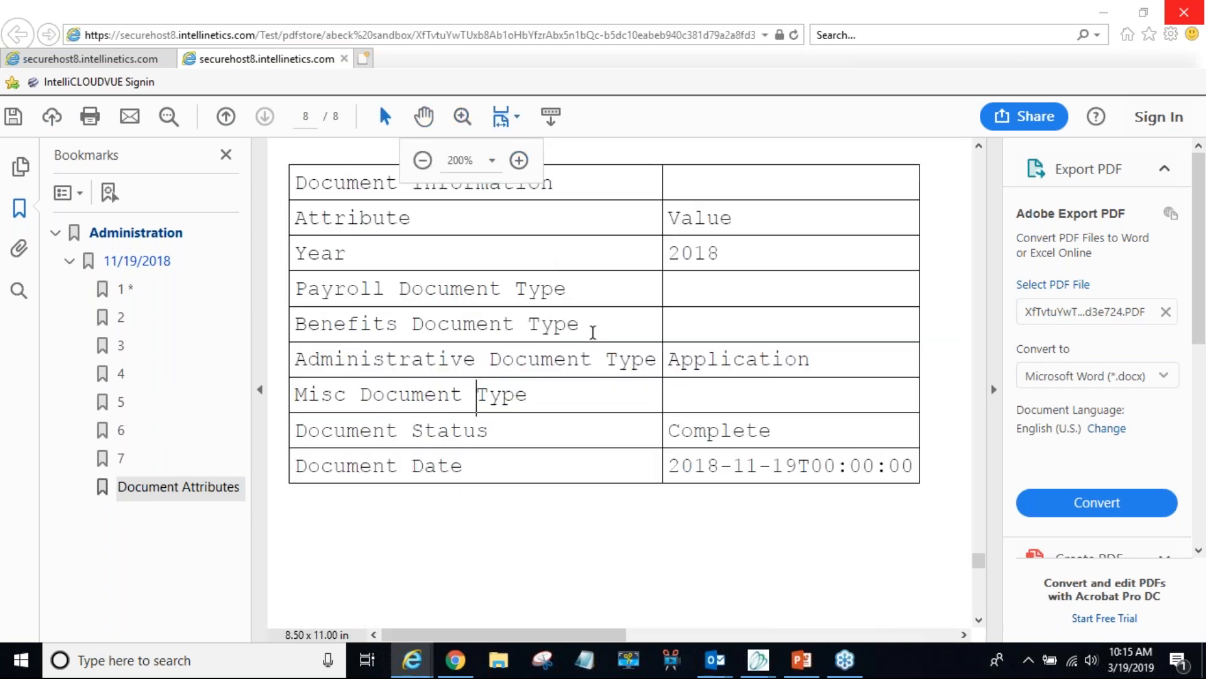
pyautogui.click(425, 161)
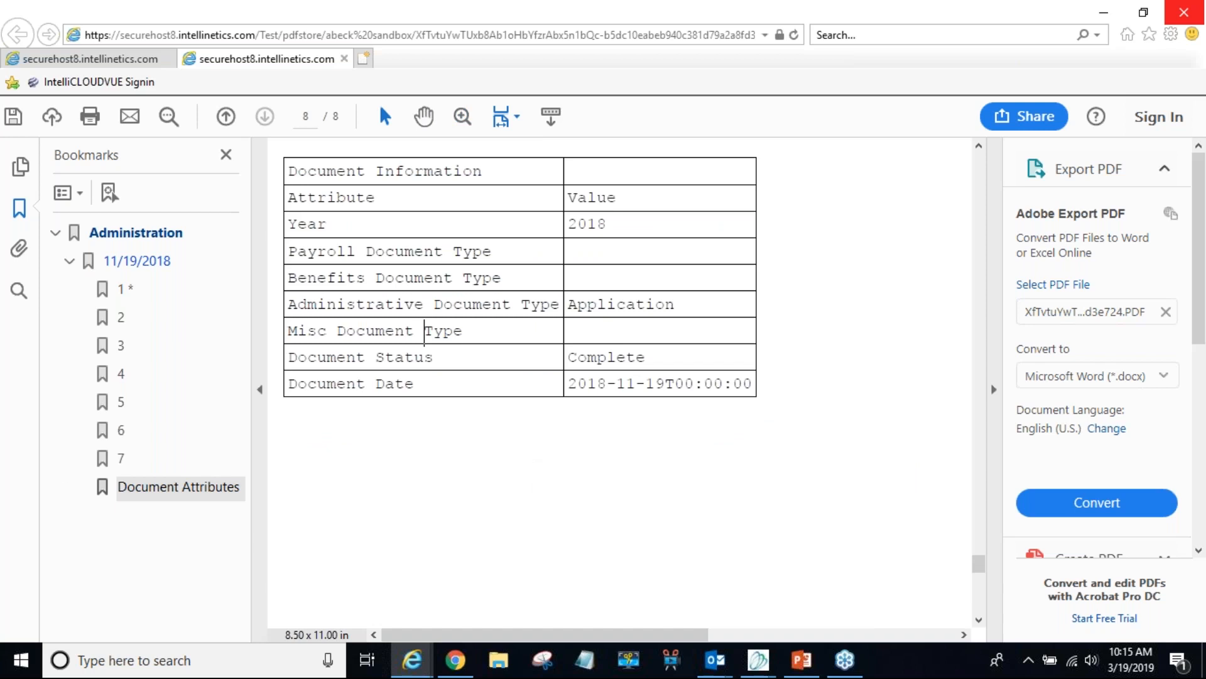
# - Step through bookmarked pages 1 to 5 and finish on page 1, the employment application
pyautogui.click(123, 290)
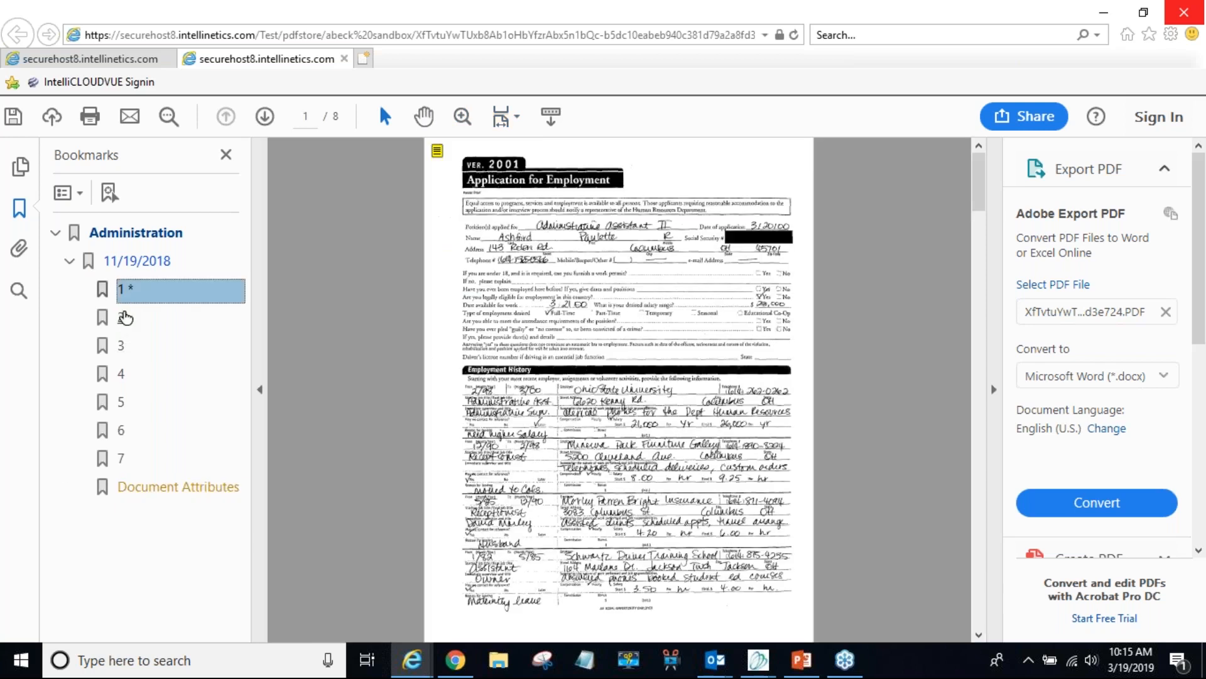
pyautogui.click(125, 318)
pyautogui.click(121, 345)
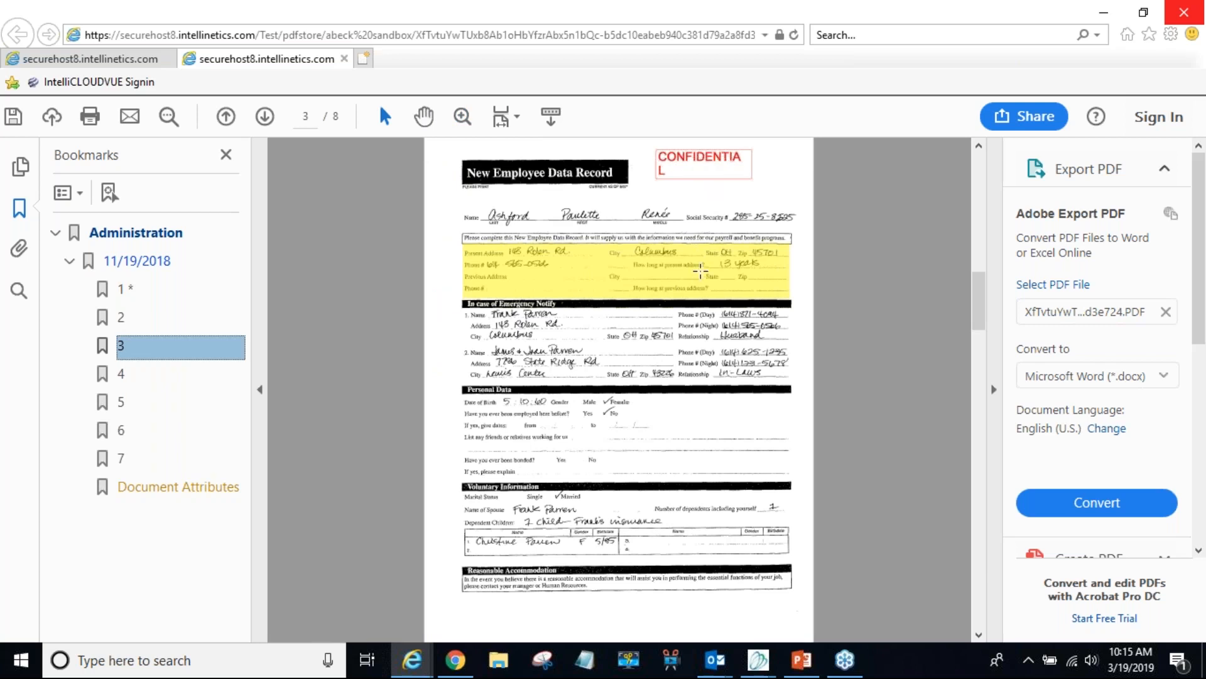
pyautogui.click(120, 380)
pyautogui.click(120, 402)
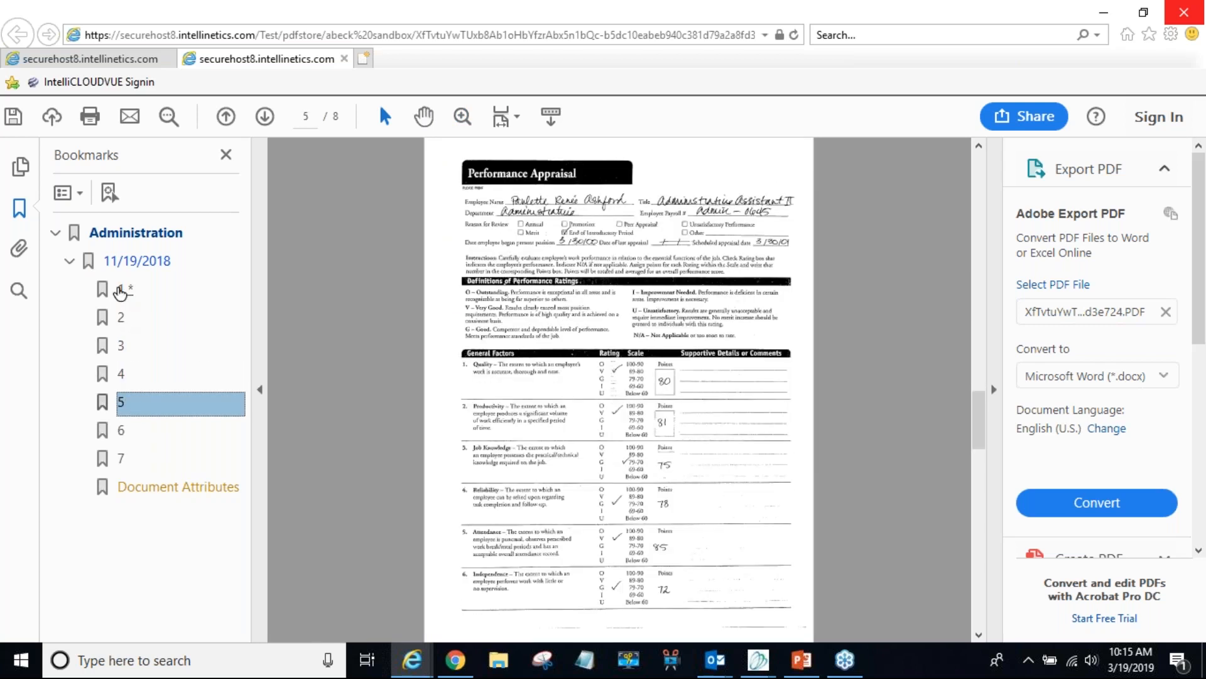
pyautogui.click(121, 290)
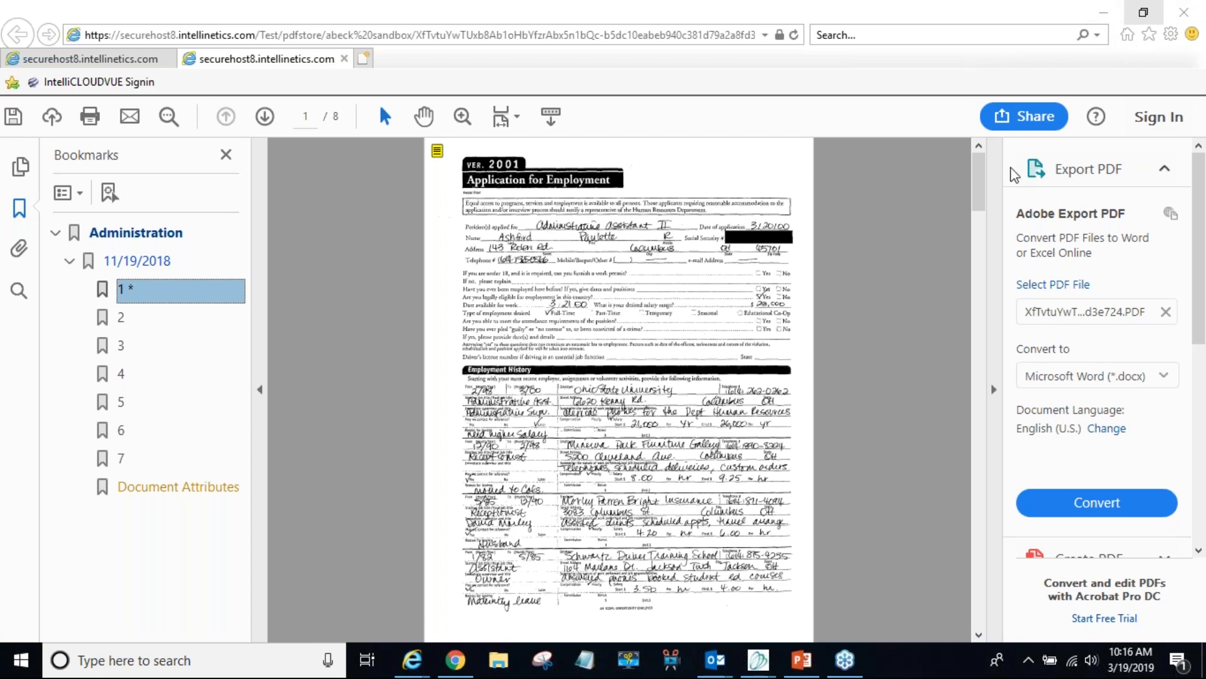
# - Minimize the browser, look over the Export and EMail options, and close the Content Publisher
pyautogui.click(1104, 13)
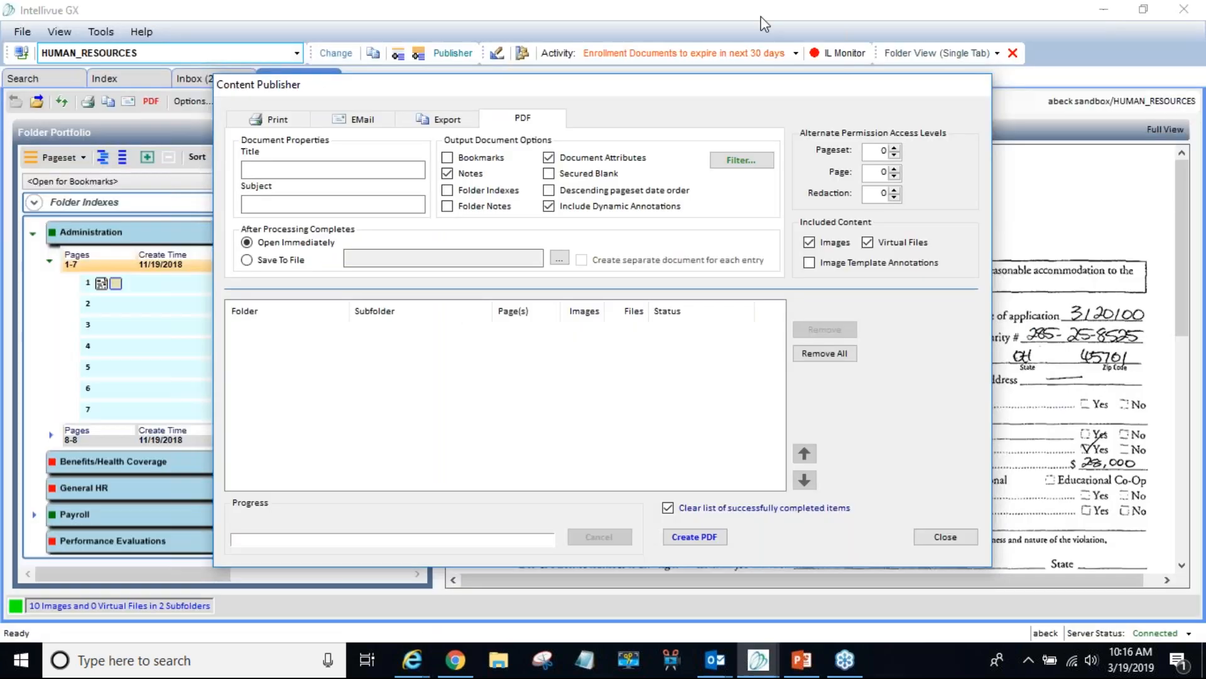
pyautogui.click(446, 121)
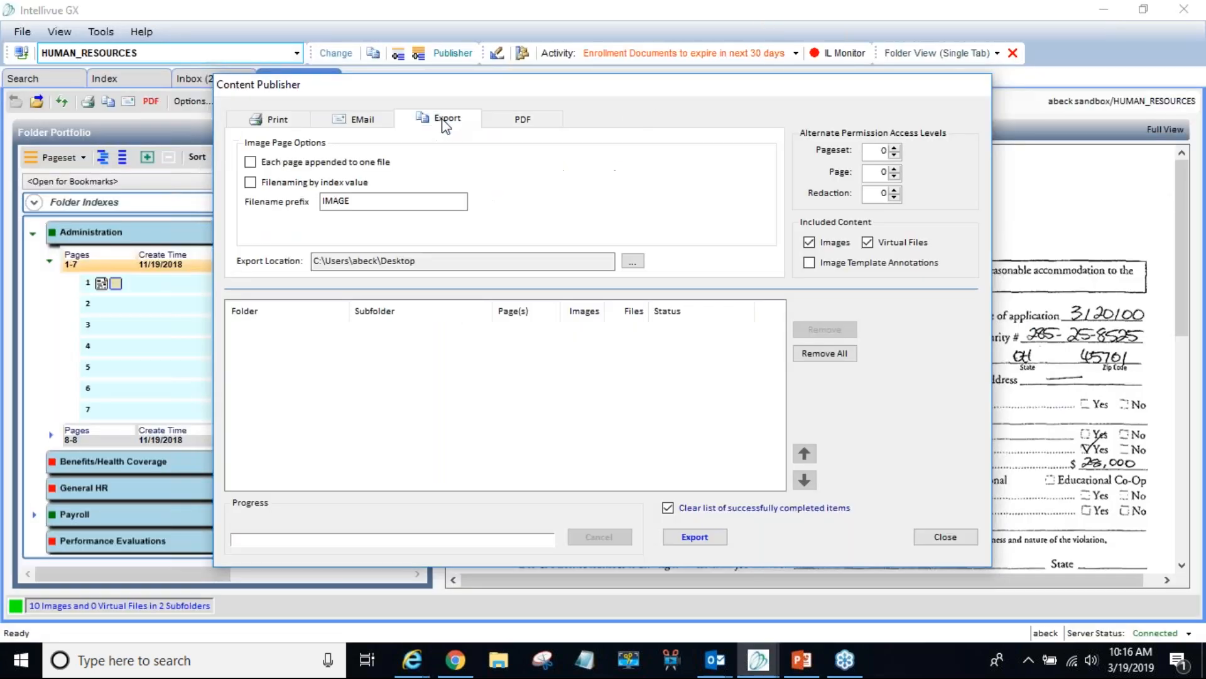
pyautogui.click(363, 126)
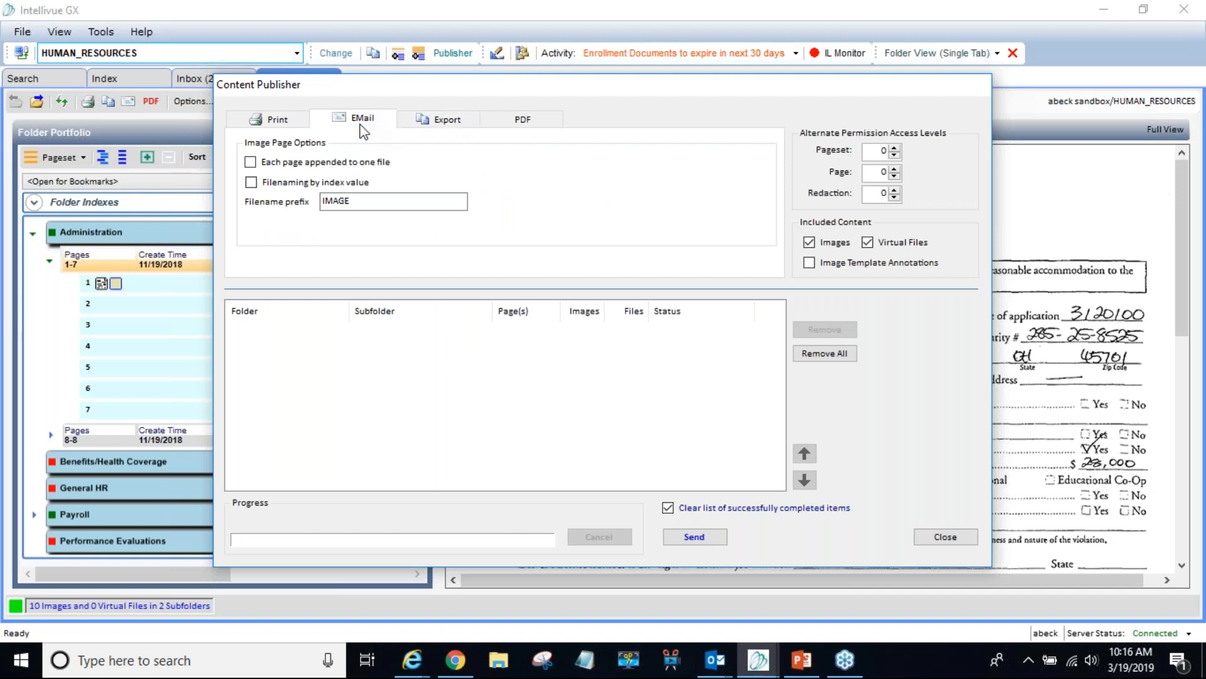
pyautogui.click(443, 123)
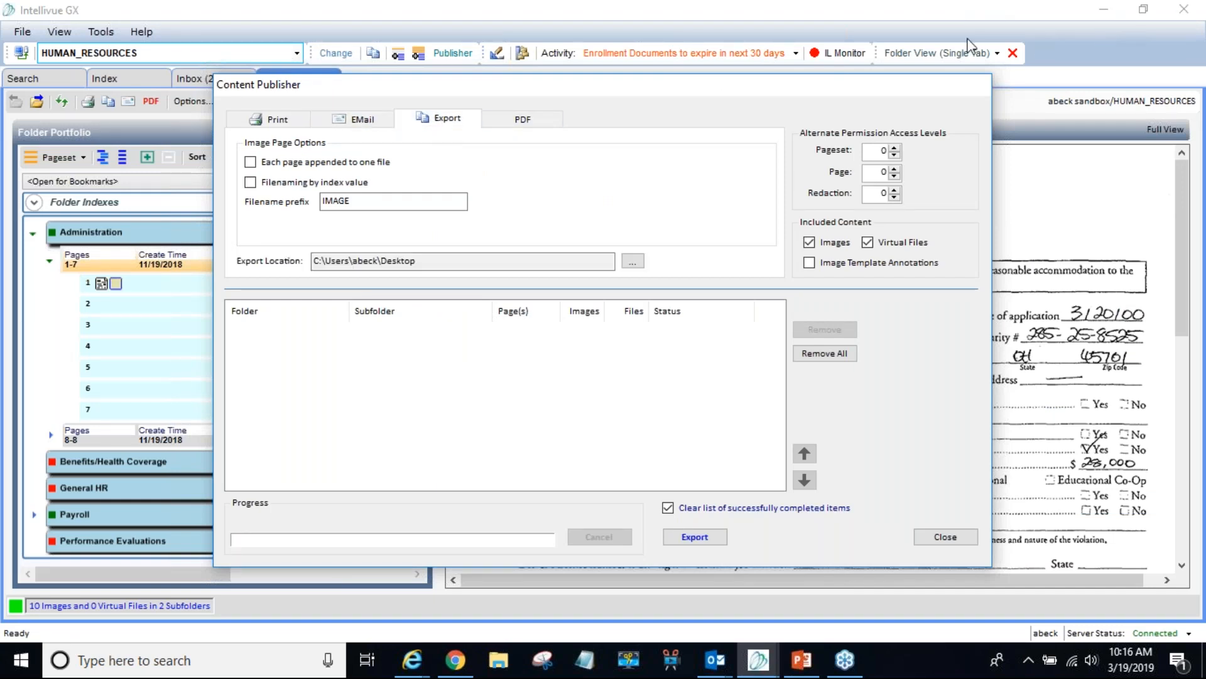
pyautogui.click(948, 31)
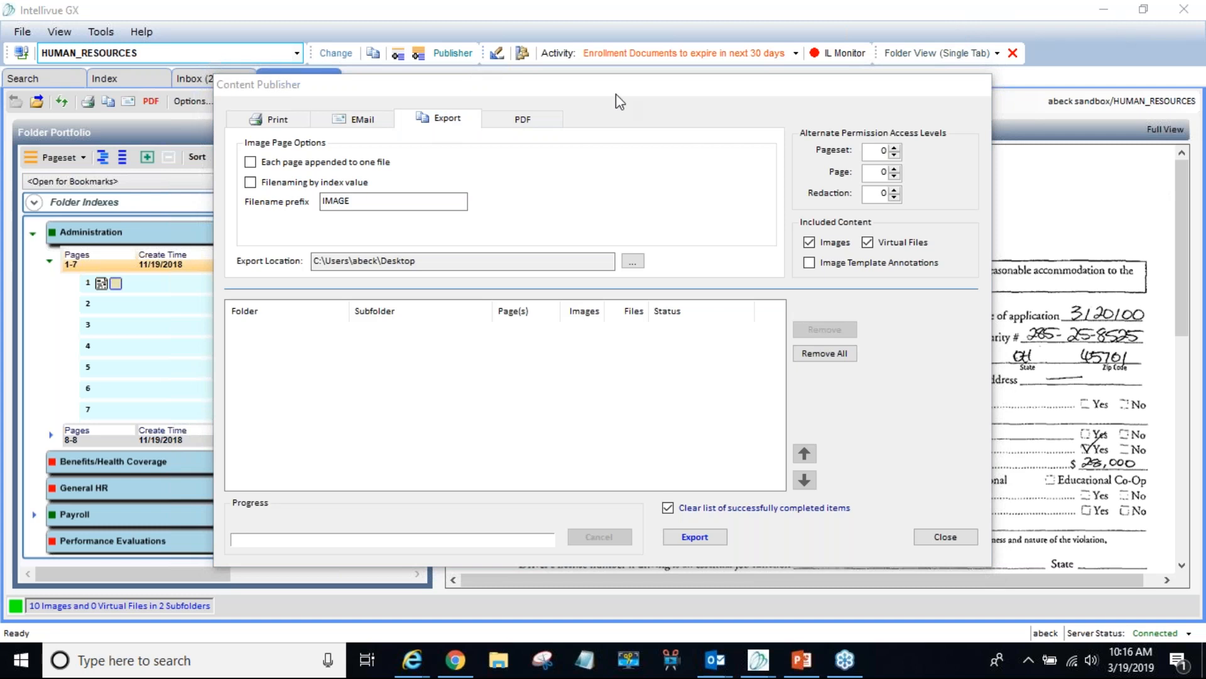
pyautogui.click(121, 254)
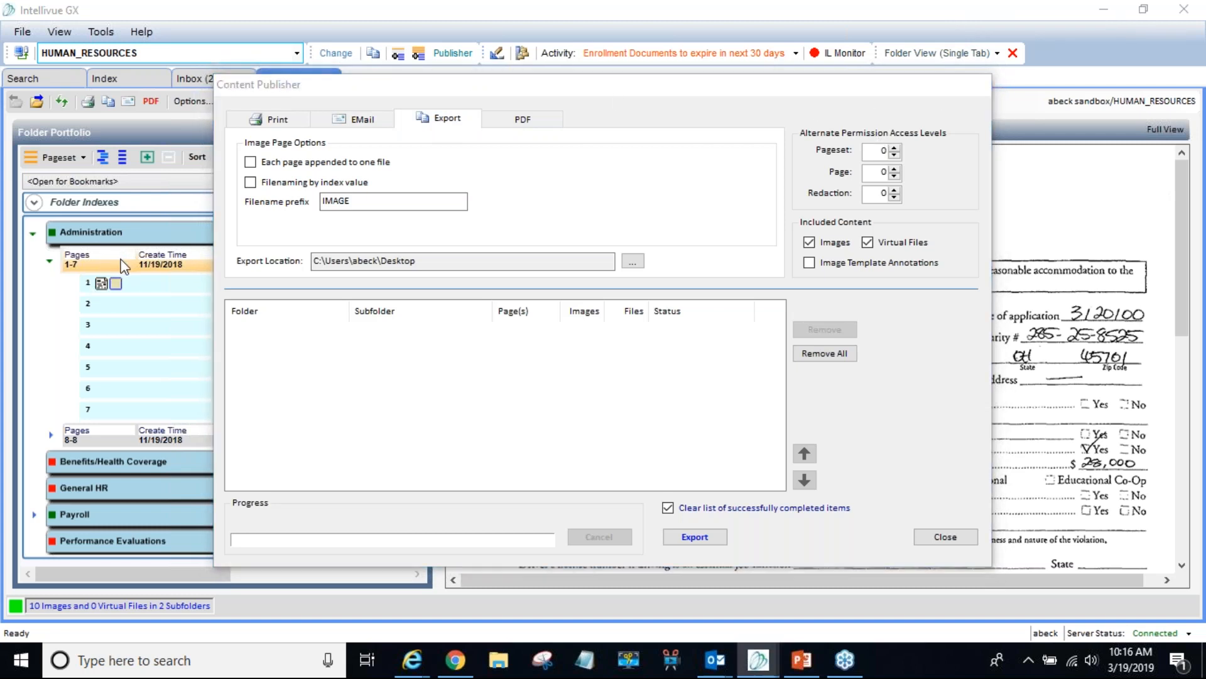
pyautogui.click(949, 538)
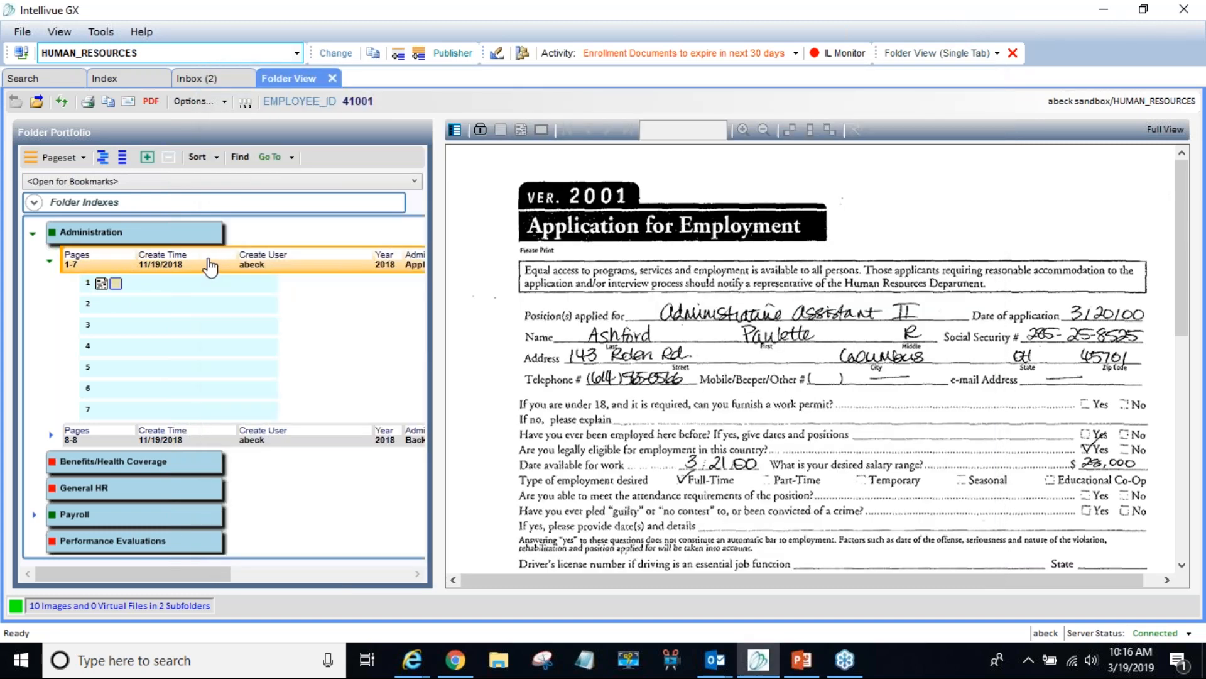
# - Add folder 41001's Administration Pages 1-7 pageset to Content Publisher and show its Export options
pyautogui.rightClick(210, 260)
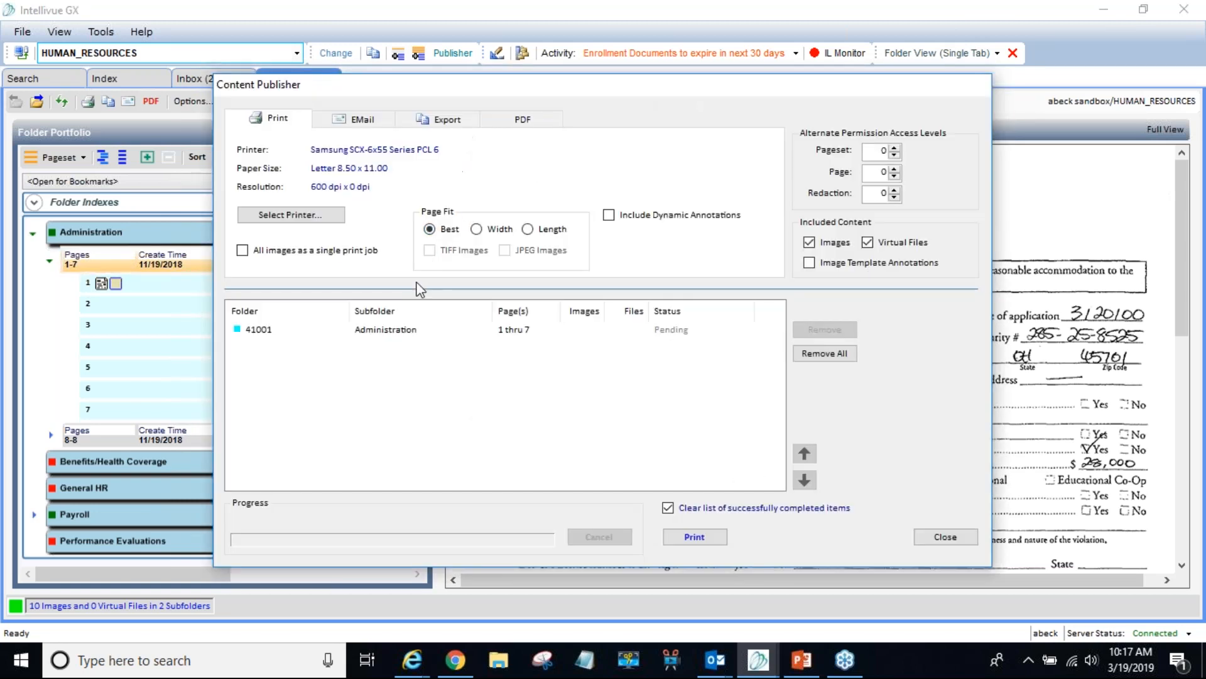
pyautogui.click(397, 331)
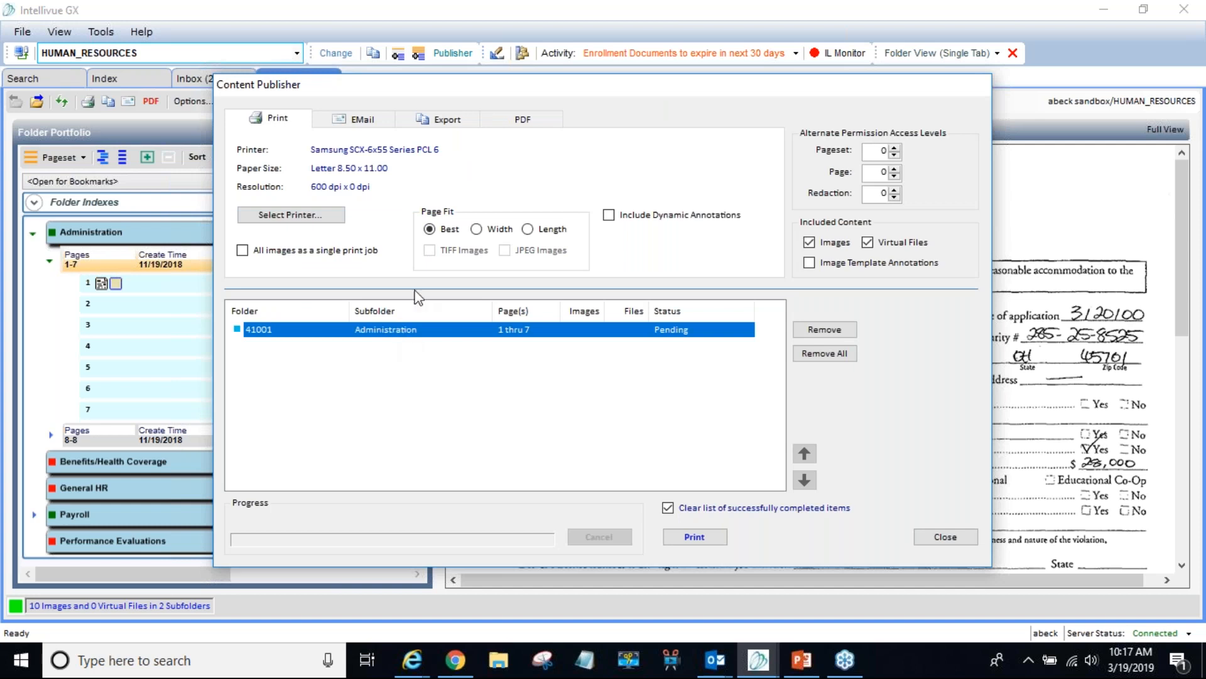
pyautogui.click(437, 125)
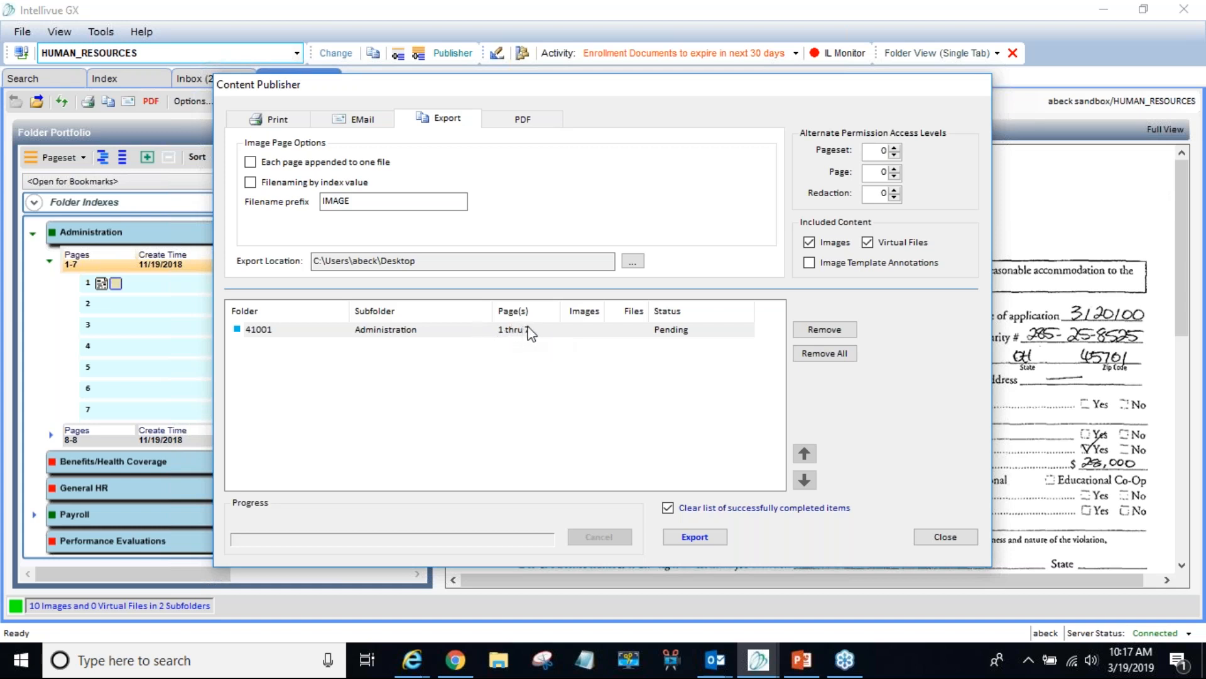
# - Append all pages to one export file named by LAST_NAME and FIRST_NAME, dropping EMPLOYEE_ID
pyautogui.click(250, 162)
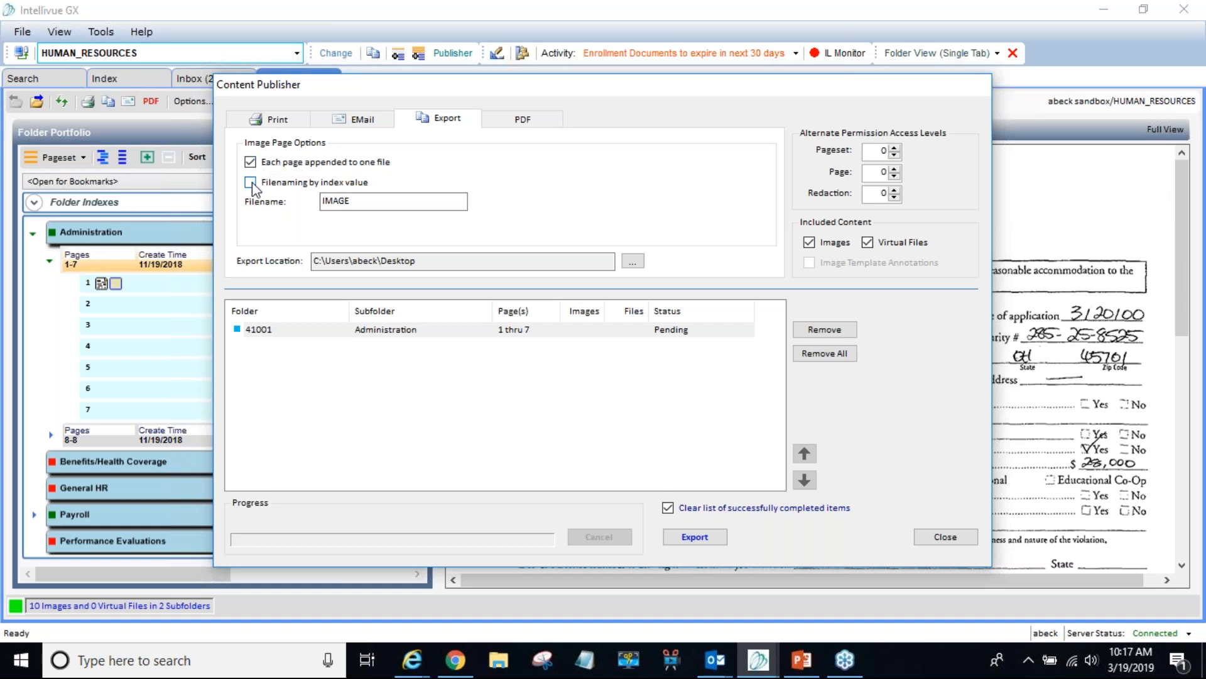
pyautogui.moveTo(332, 201); pyautogui.dragTo(354, 201)
pyautogui.click(369, 201)
pyautogui.click(250, 182)
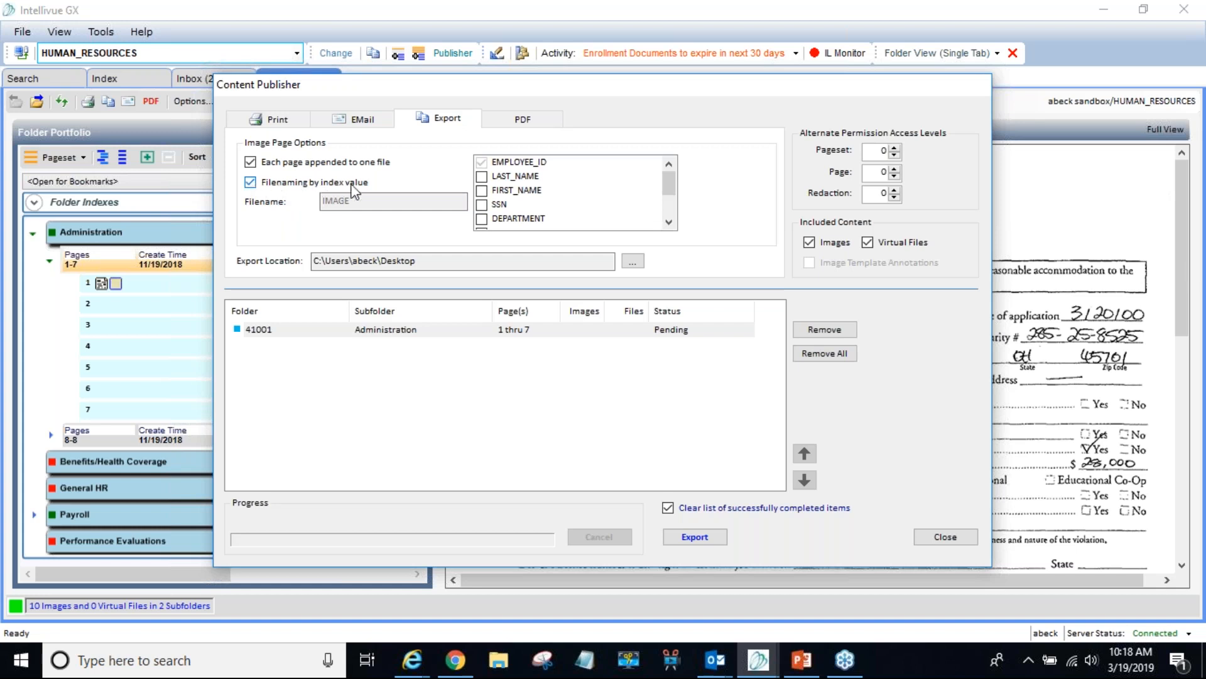
pyautogui.moveTo(671, 186)
pyautogui.mouseDown()
pyautogui.moveTo(670, 212)
pyautogui.moveTo(669, 176)
pyautogui.mouseUp()
pyautogui.click(482, 162)
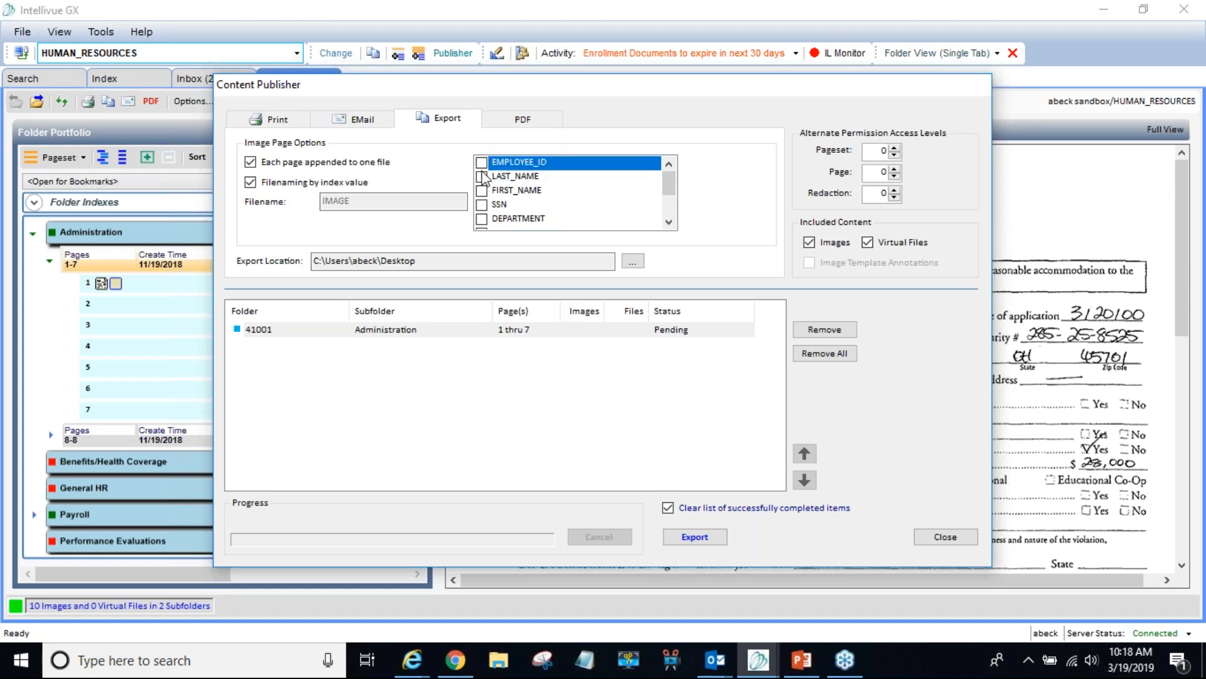
pyautogui.click(481, 177)
pyautogui.click(482, 191)
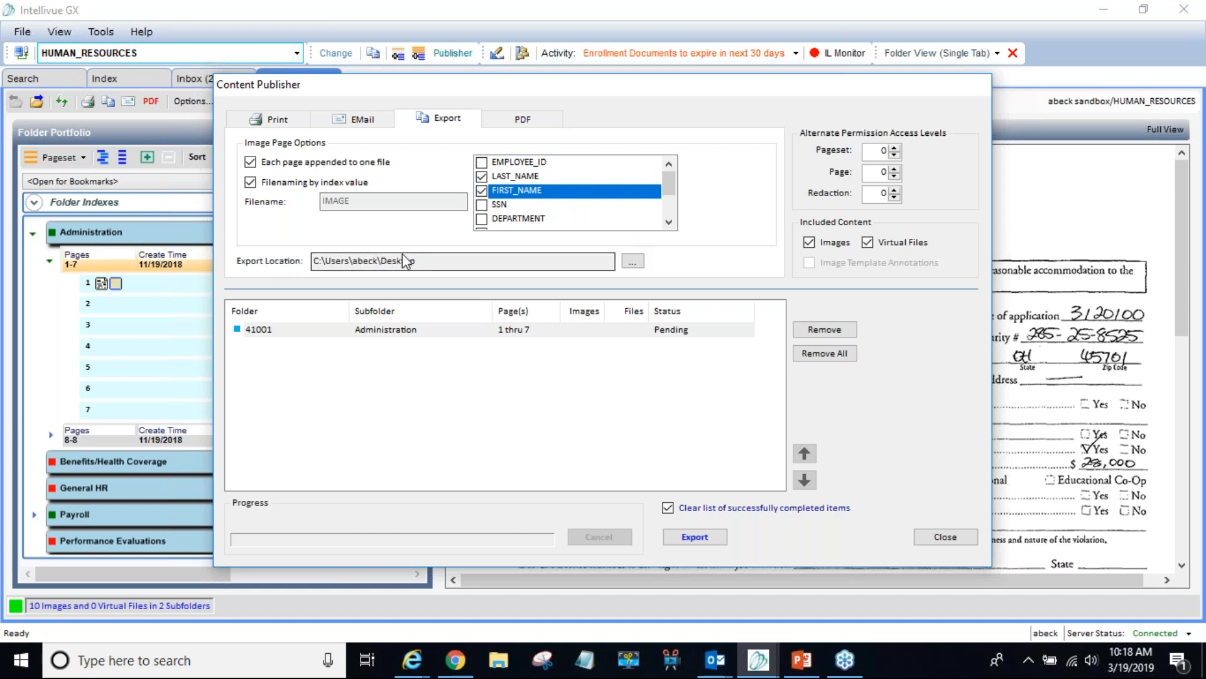
# - Set the export destination to the Desktop's Exported Files folder
pyautogui.click(632, 264)
pyautogui.click(527, 301)
pyautogui.click(483, 299)
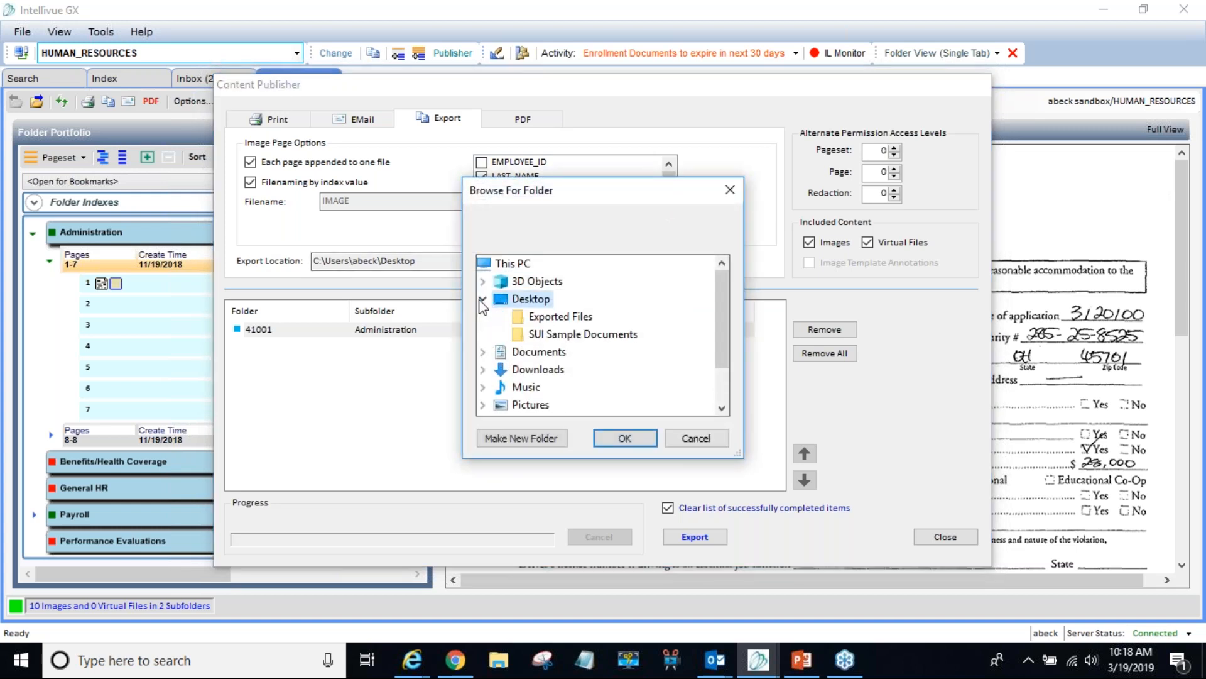
pyautogui.click(559, 317)
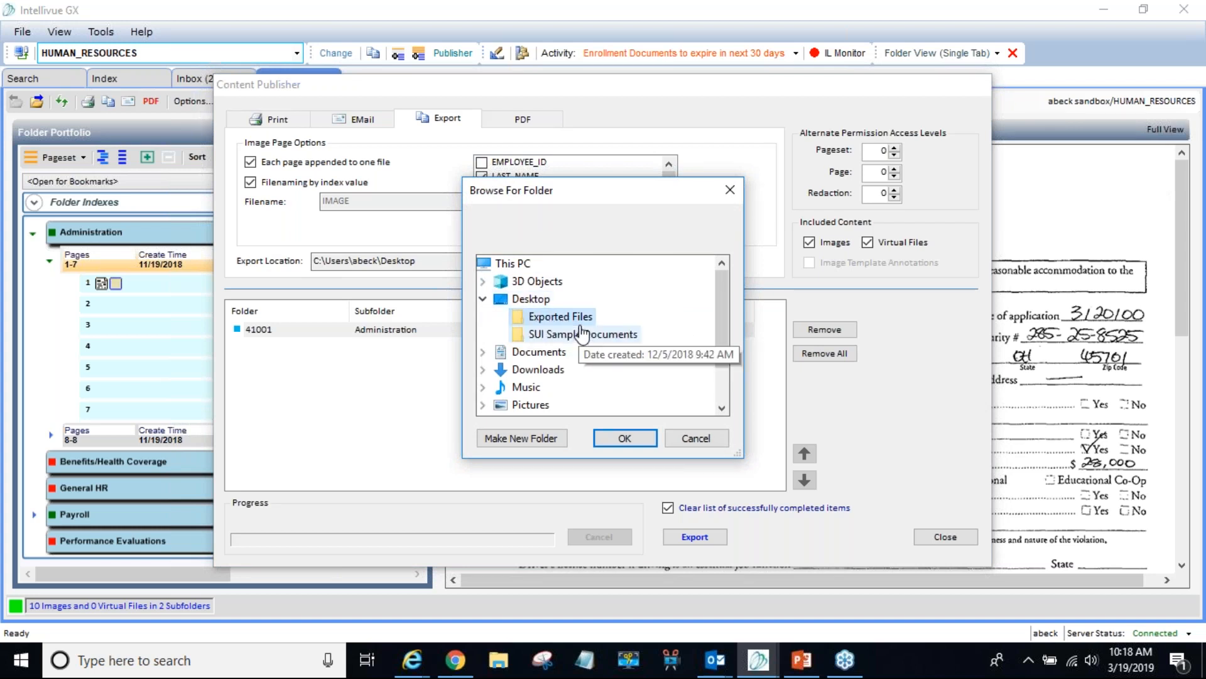
pyautogui.moveTo(729, 314); pyautogui.dragTo(680, 322)
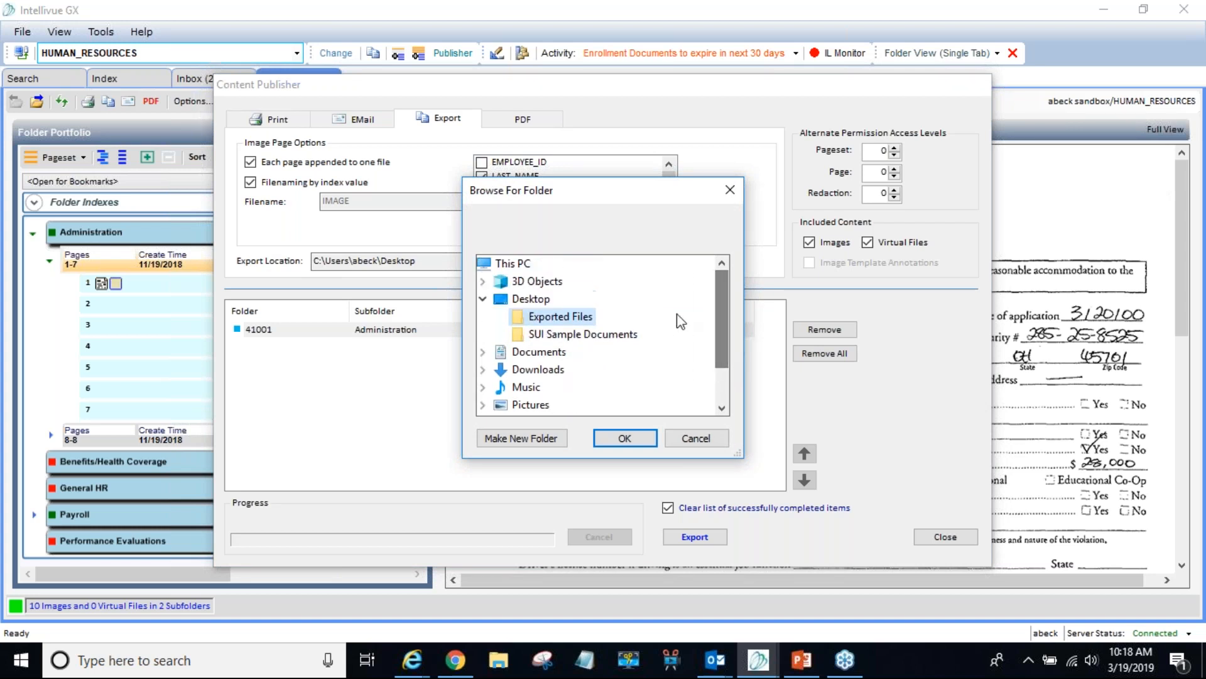
pyautogui.click(632, 440)
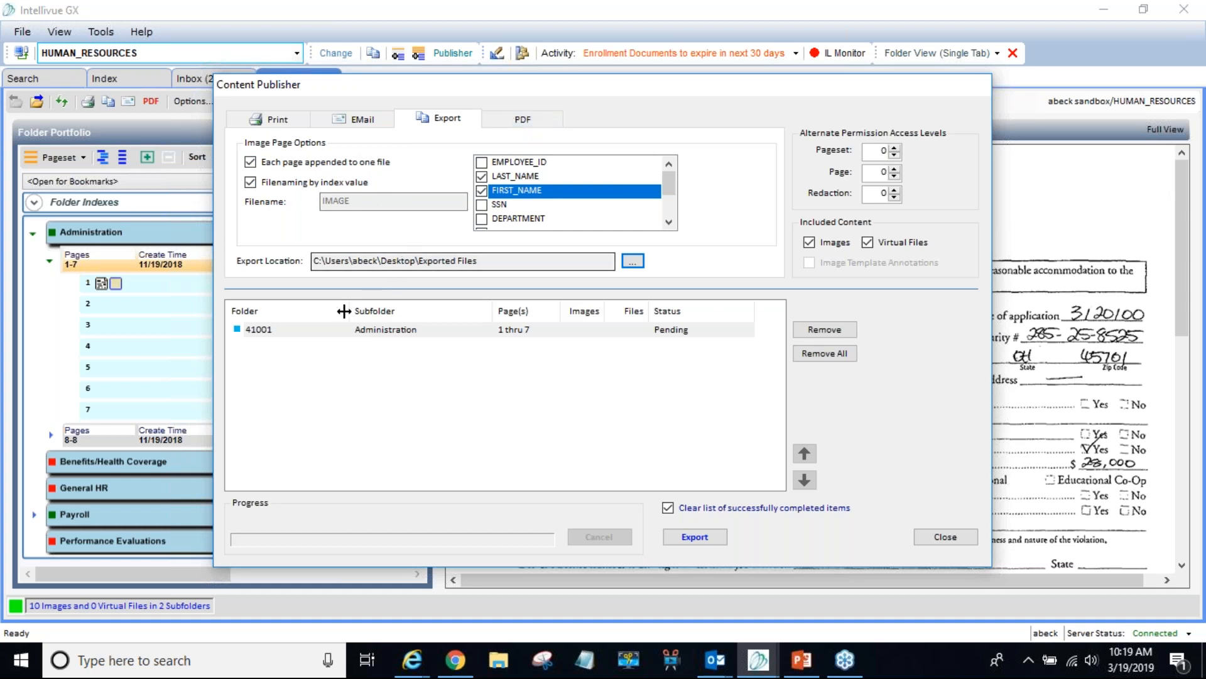
# - Keep completed items listed and export the seven Administration pages as one TIF
pyautogui.click(708, 509)
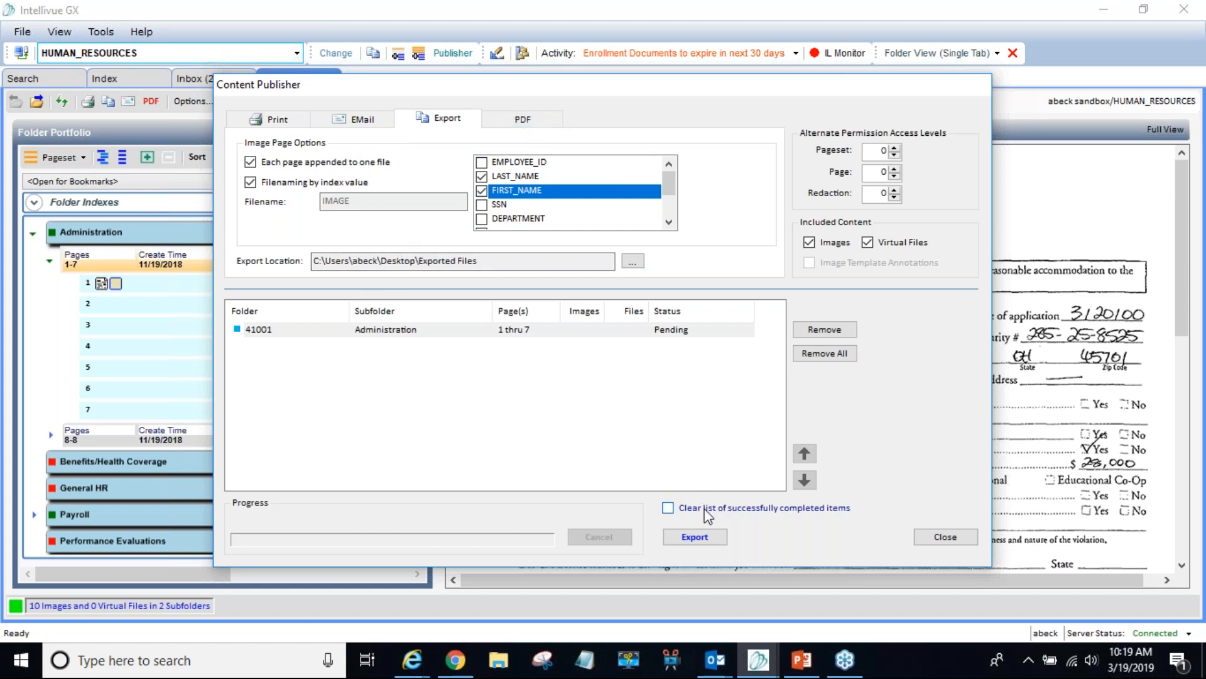
pyautogui.click(697, 536)
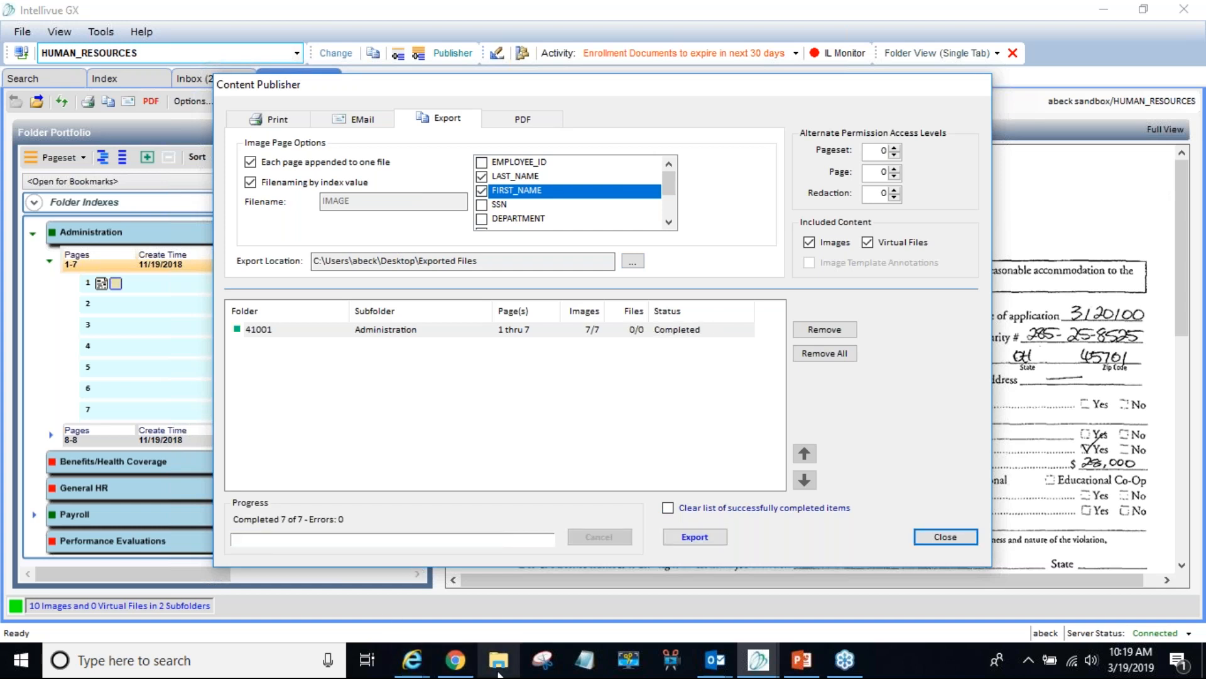
pyautogui.click(498, 671)
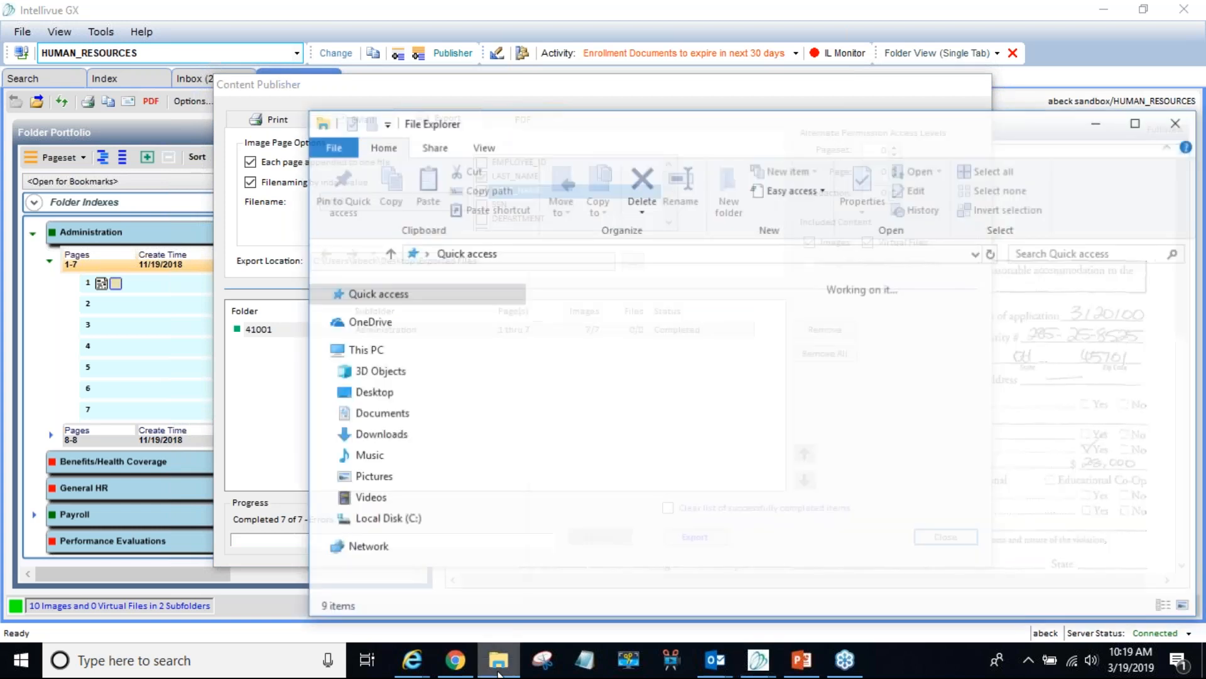
pyautogui.click(254, 336)
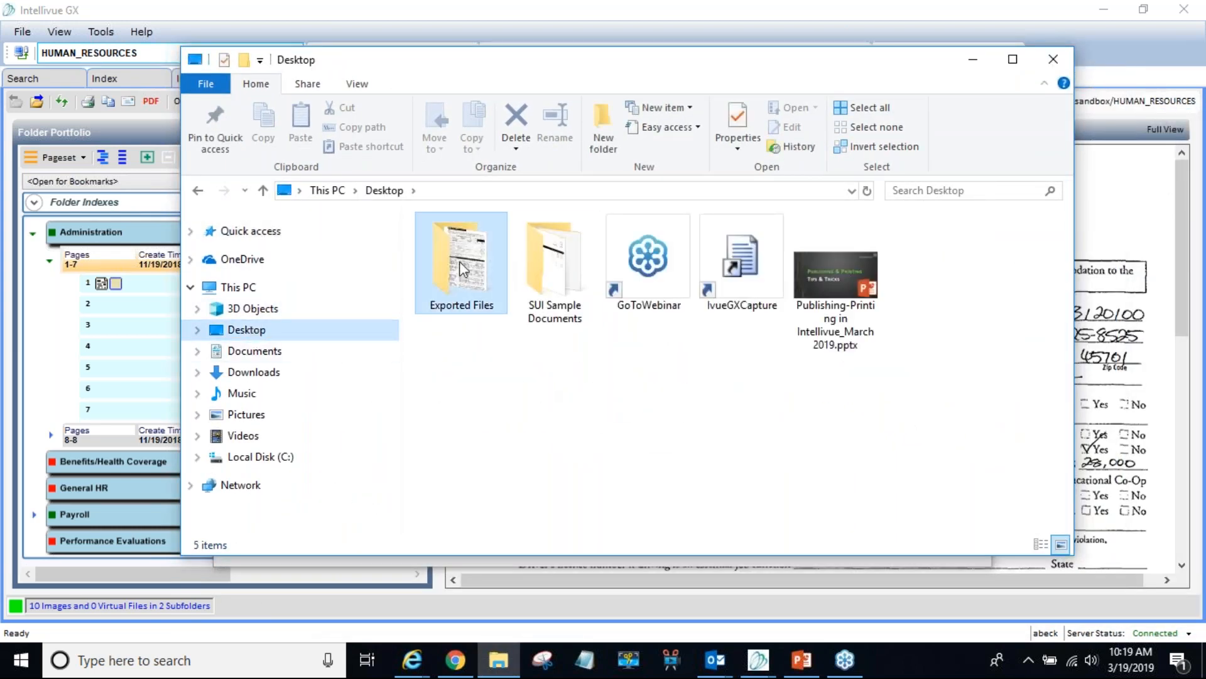
pyautogui.doubleClick(458, 262)
pyautogui.click(442, 280)
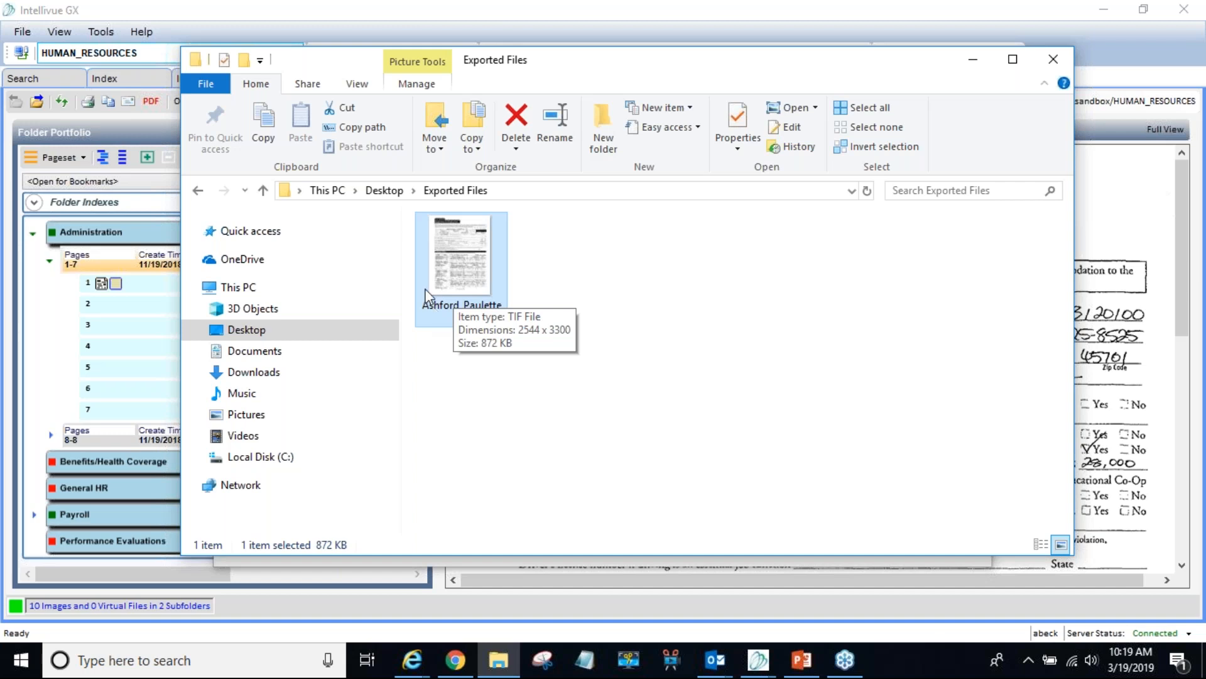
pyautogui.click(593, 272)
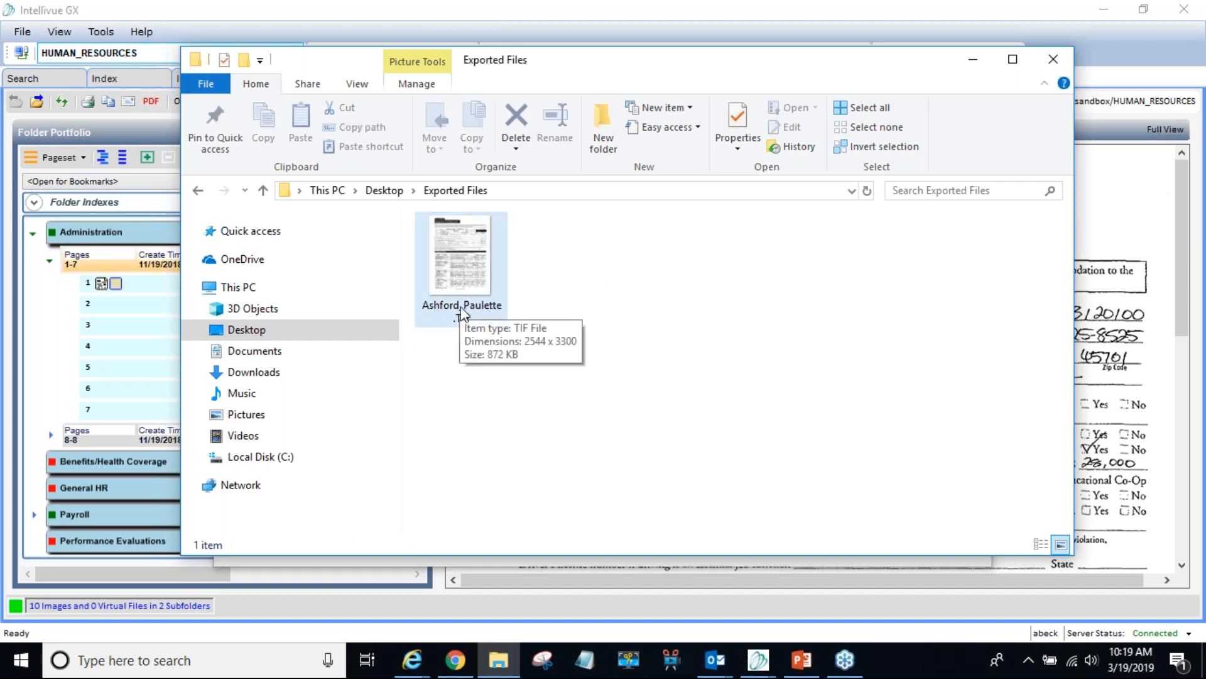
pyautogui.click(464, 250)
pyautogui.doubleClick(463, 243)
pyautogui.click(523, 571)
pyautogui.click(524, 572)
pyautogui.click(523, 571)
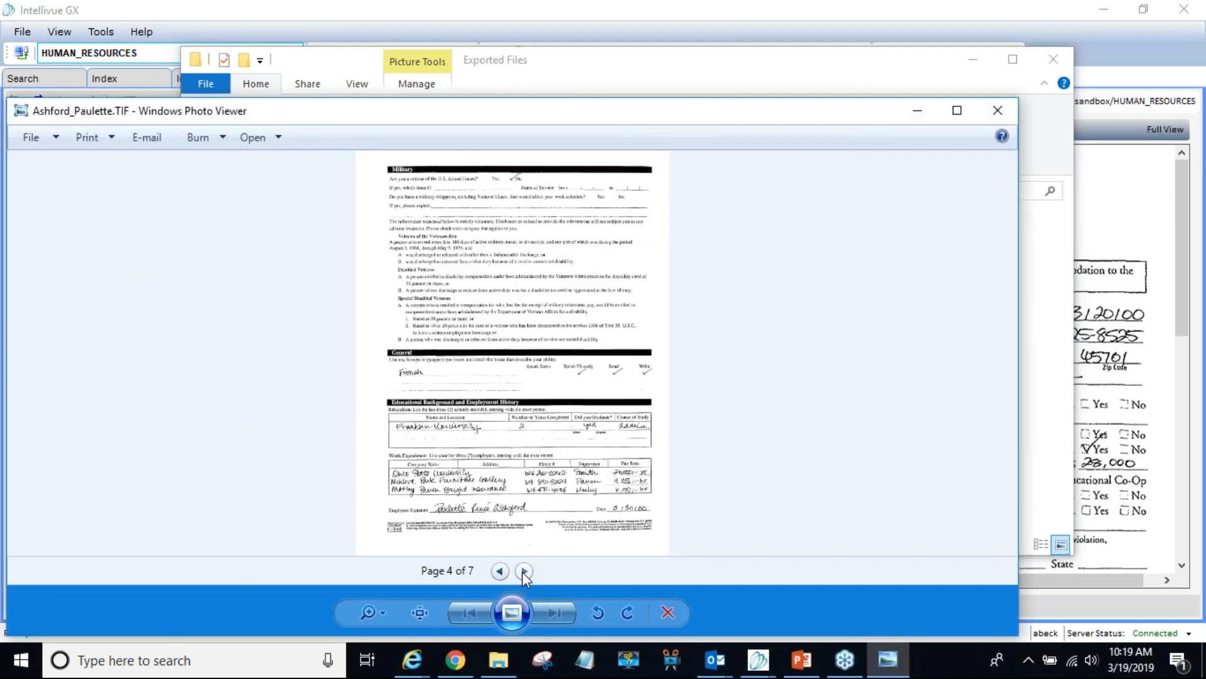
pyautogui.click(997, 115)
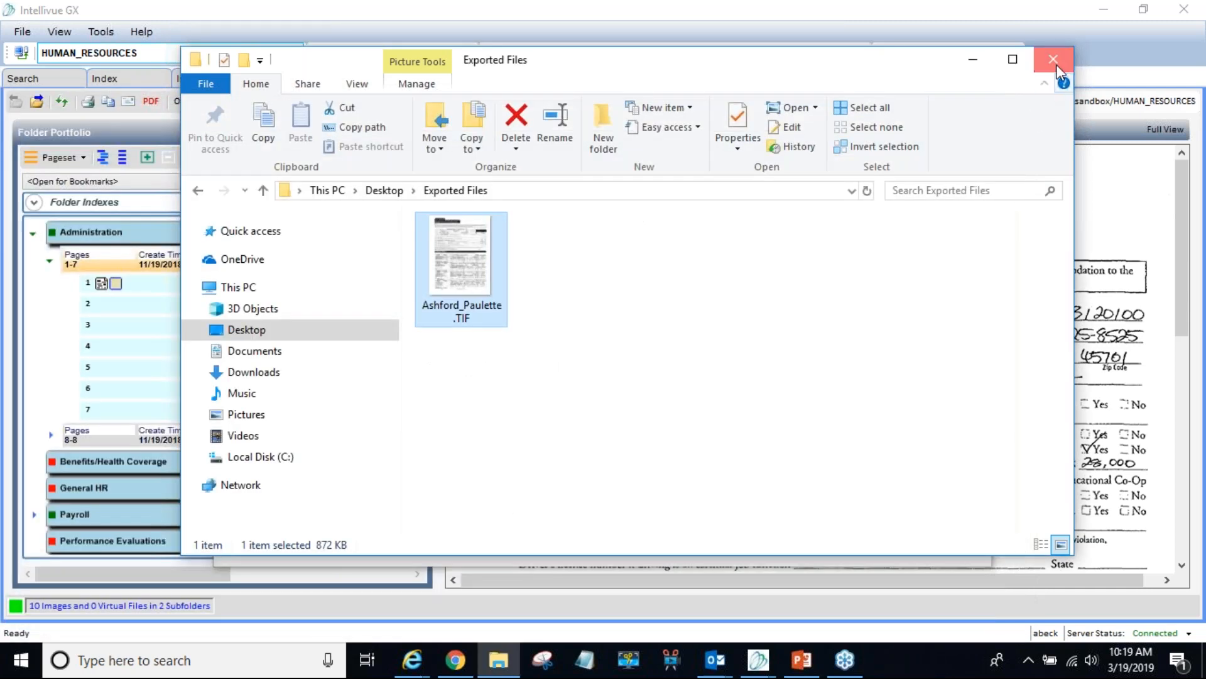
pyautogui.click(1057, 63)
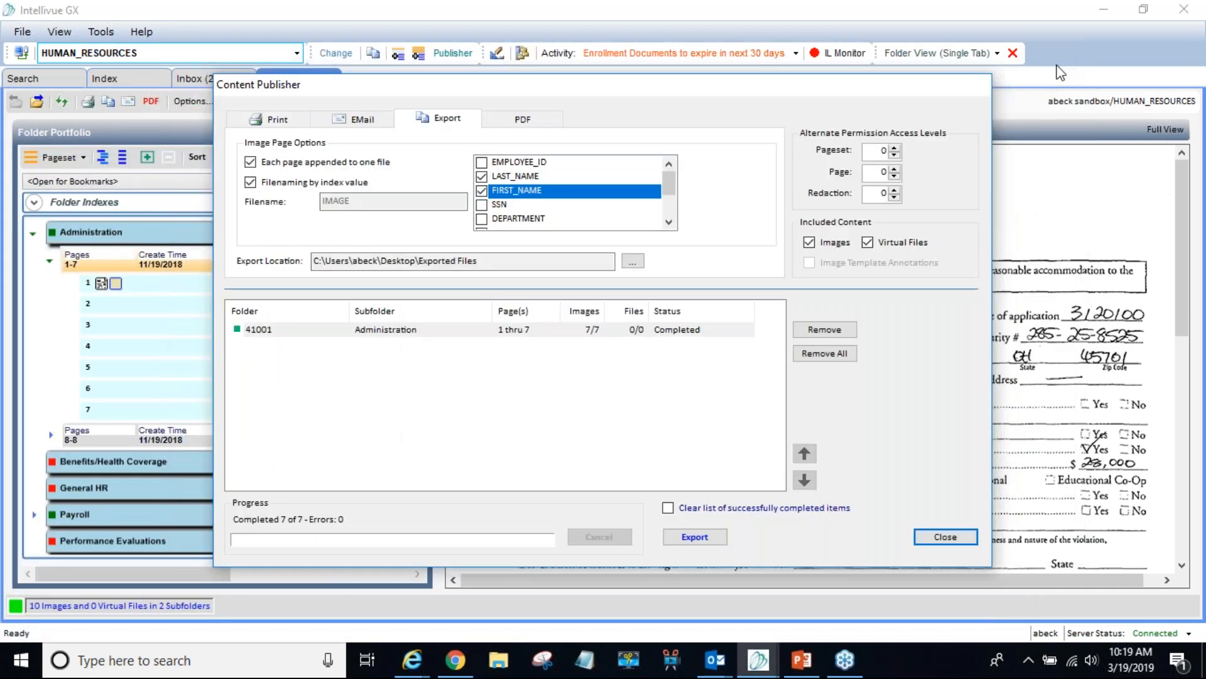
# - On the EMail tab, append all pages into one file, keeping the fixed IMAGE file name
pyautogui.click(352, 130)
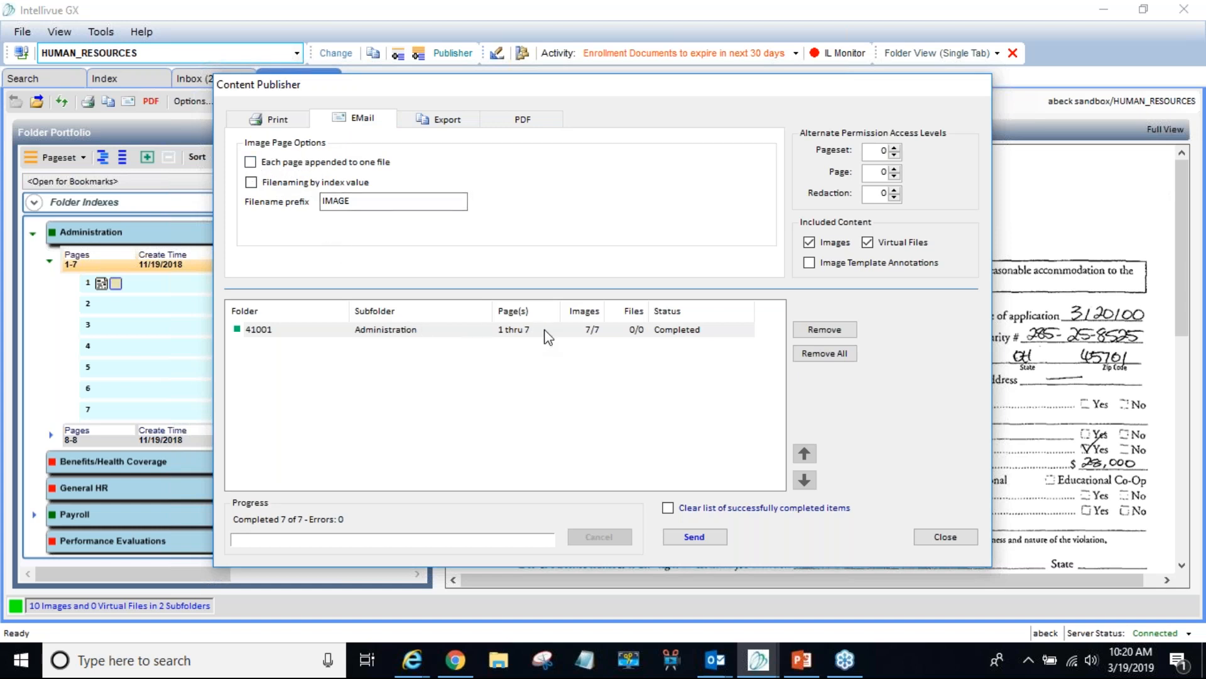
pyautogui.click(251, 162)
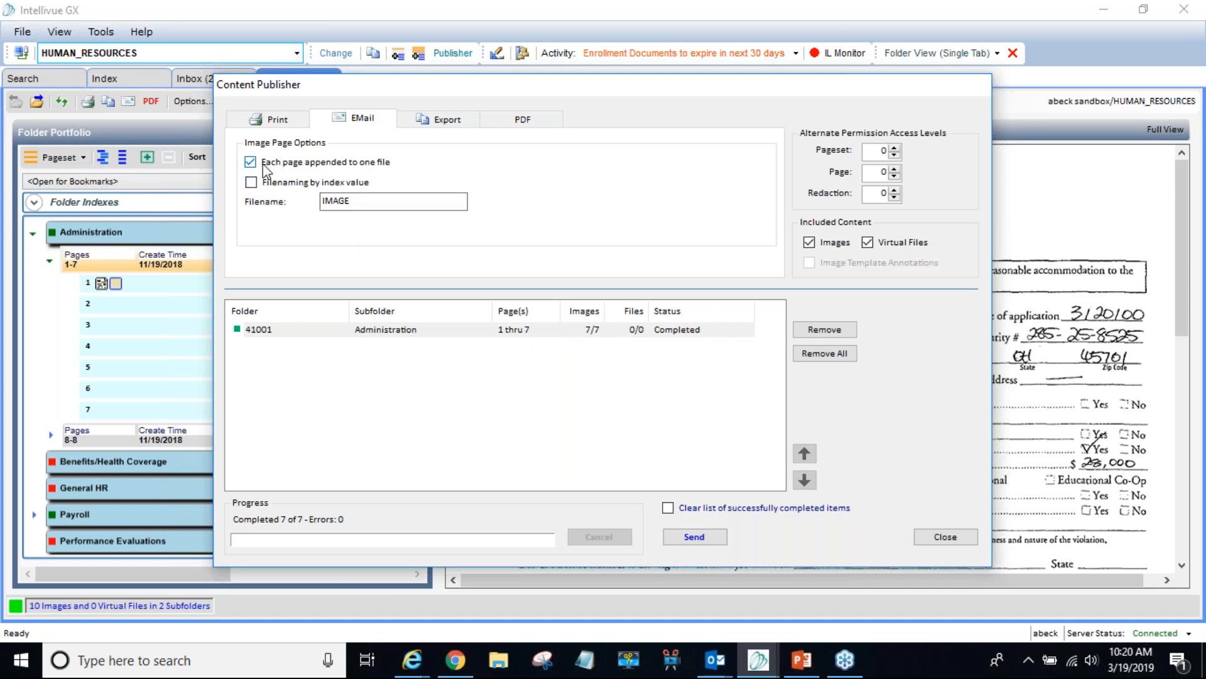
pyautogui.click(252, 182)
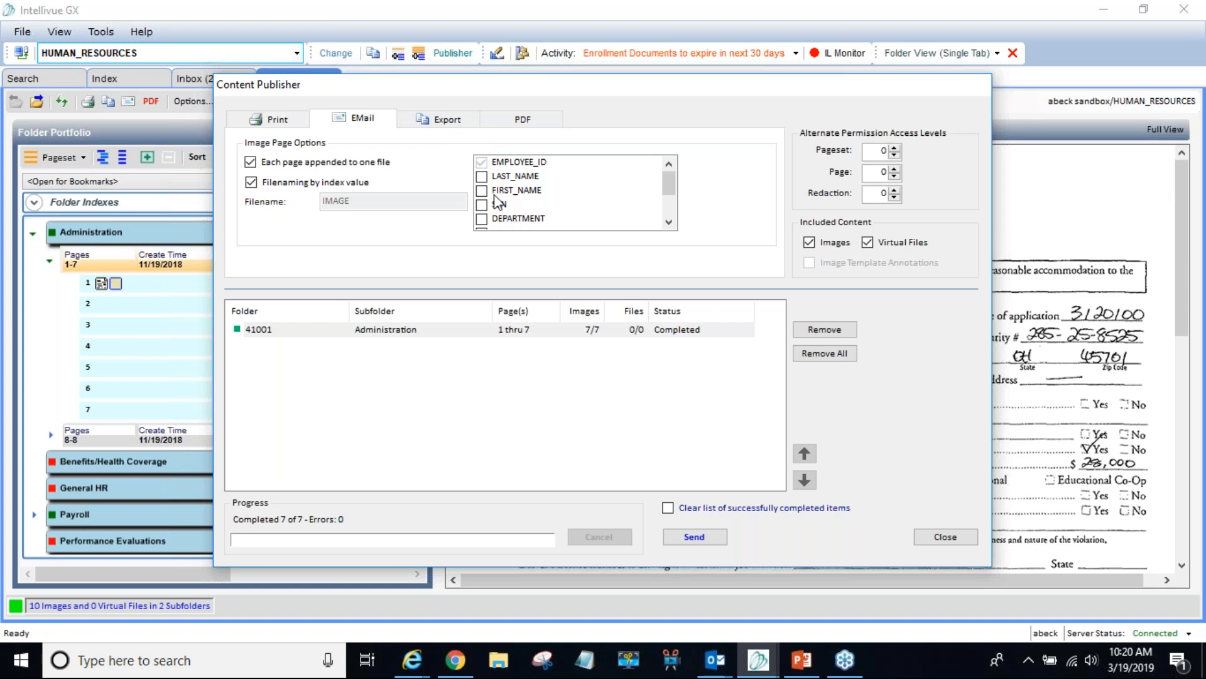
pyautogui.click(254, 185)
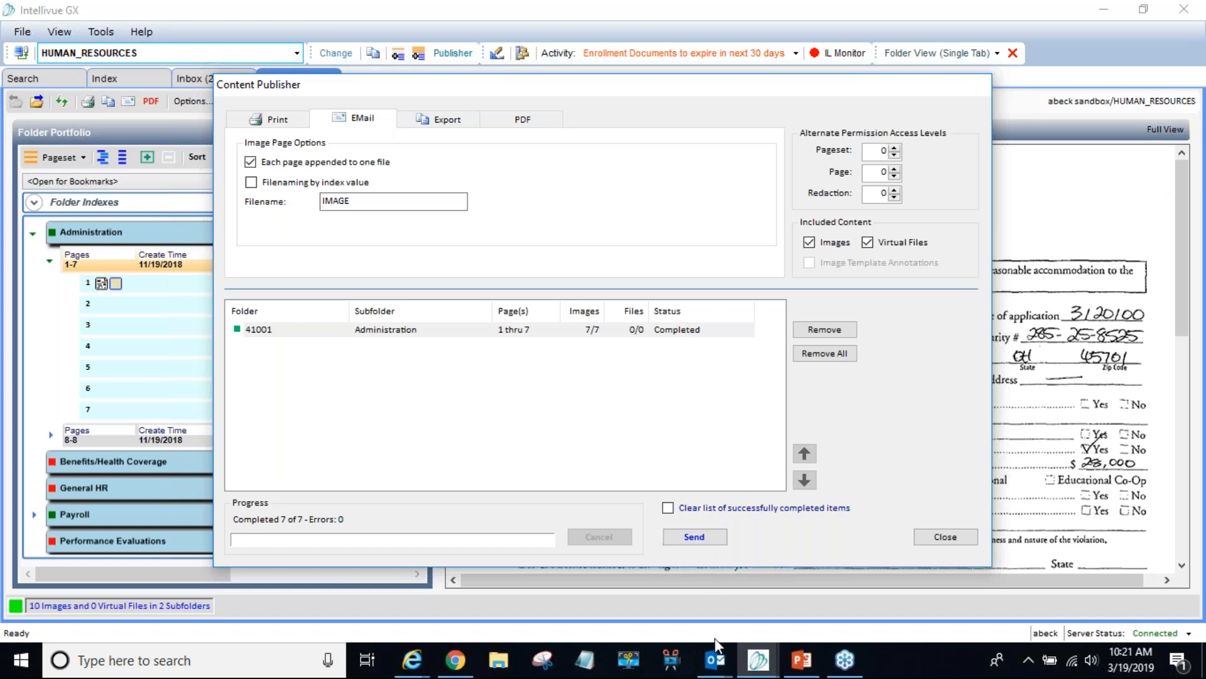
# - Bring up the new Outlook message carrying the IMAGE.TIF attachment
pyautogui.moveTo(715, 656)
pyautogui.click(792, 603)
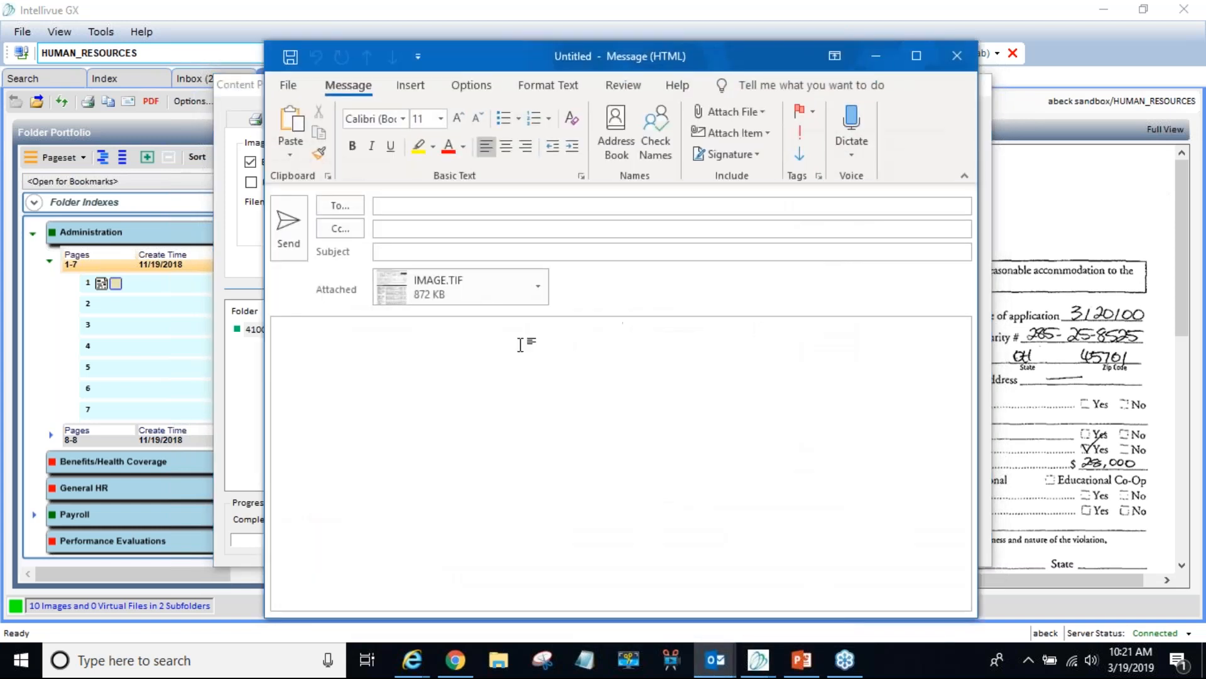
pyautogui.click(436, 200)
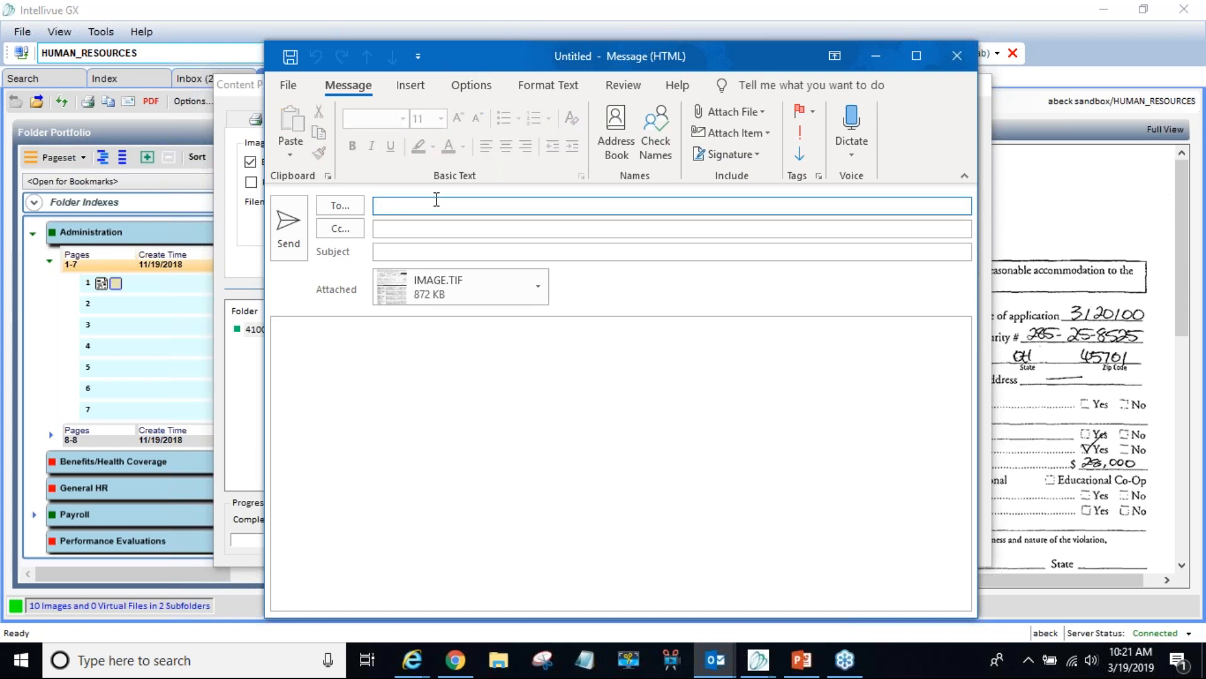
pyautogui.click(538, 287)
pyautogui.press('Escape')
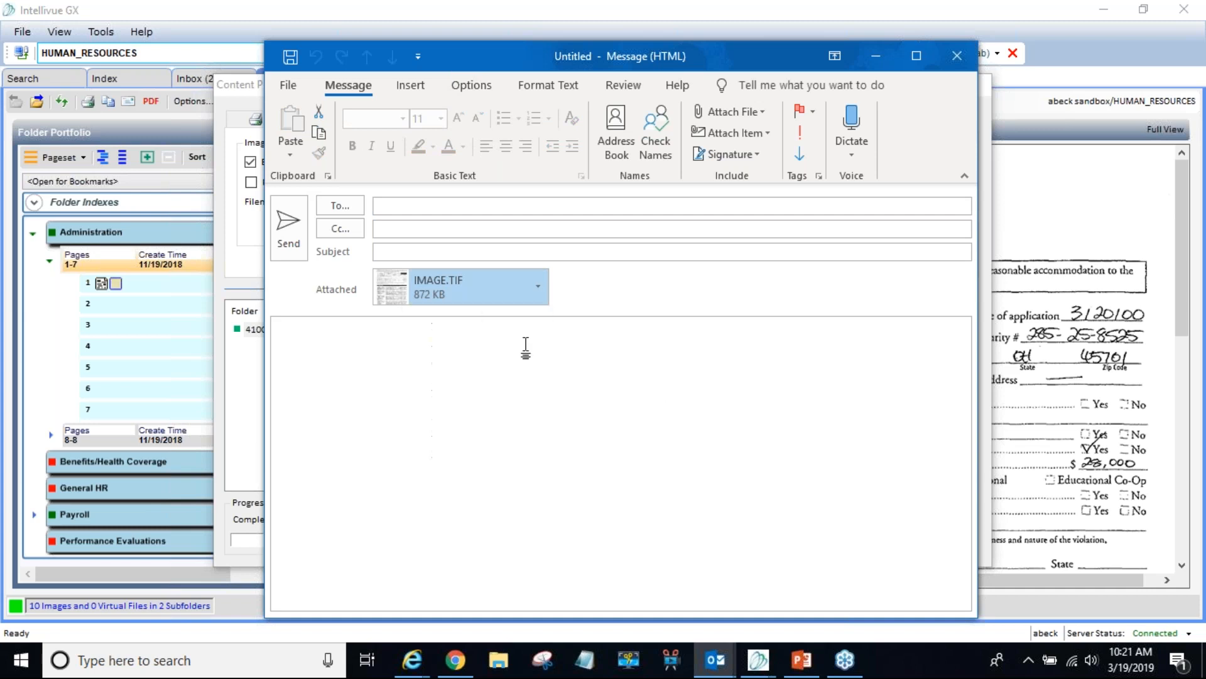
# - Enter the recipient's e-mail address in the To field, correcting the typo
pyautogui.click(458, 205)
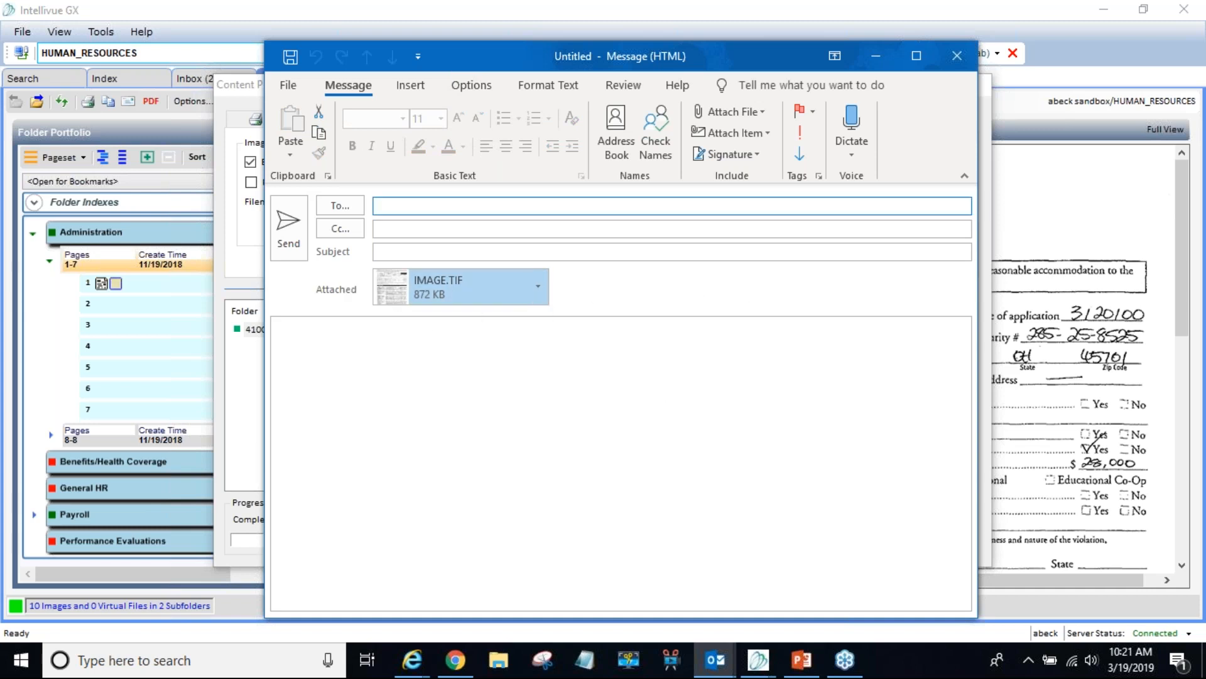
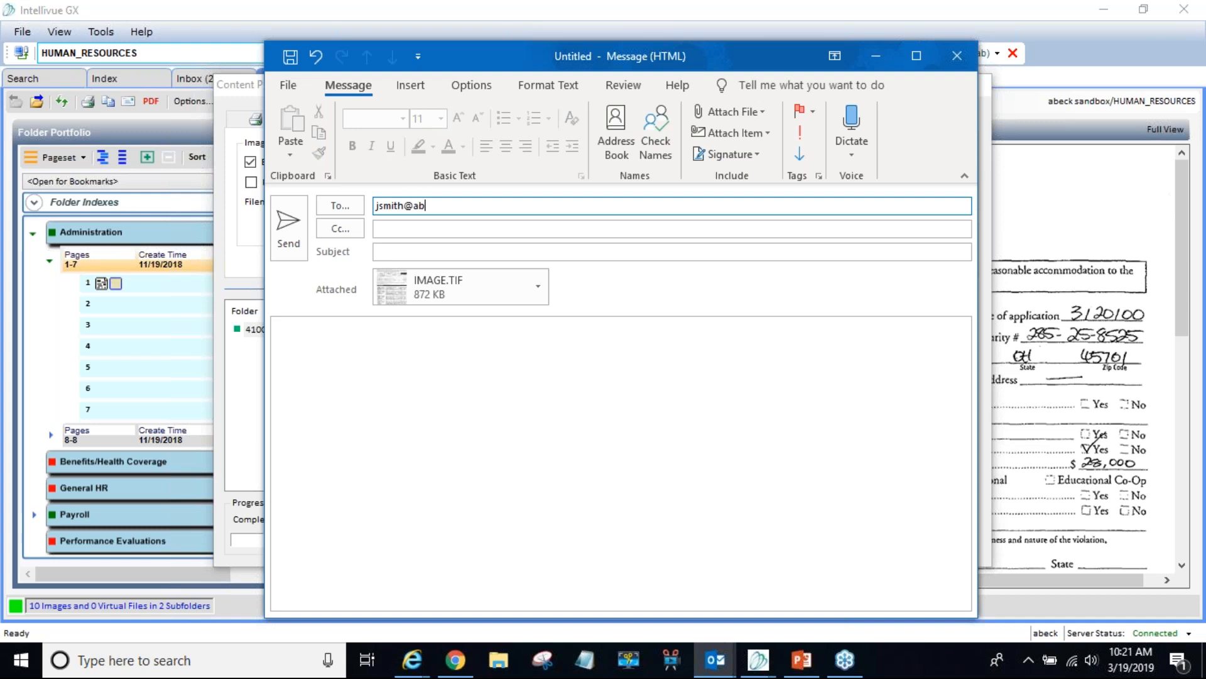
pyautogui.click(527, 228)
pyautogui.write('.com')
# - Leave the message body empty and close the message without sending it
pyautogui.click(477, 251)
pyautogui.click(393, 397)
pyautogui.write('s')
pyautogui.press('BackSpace')
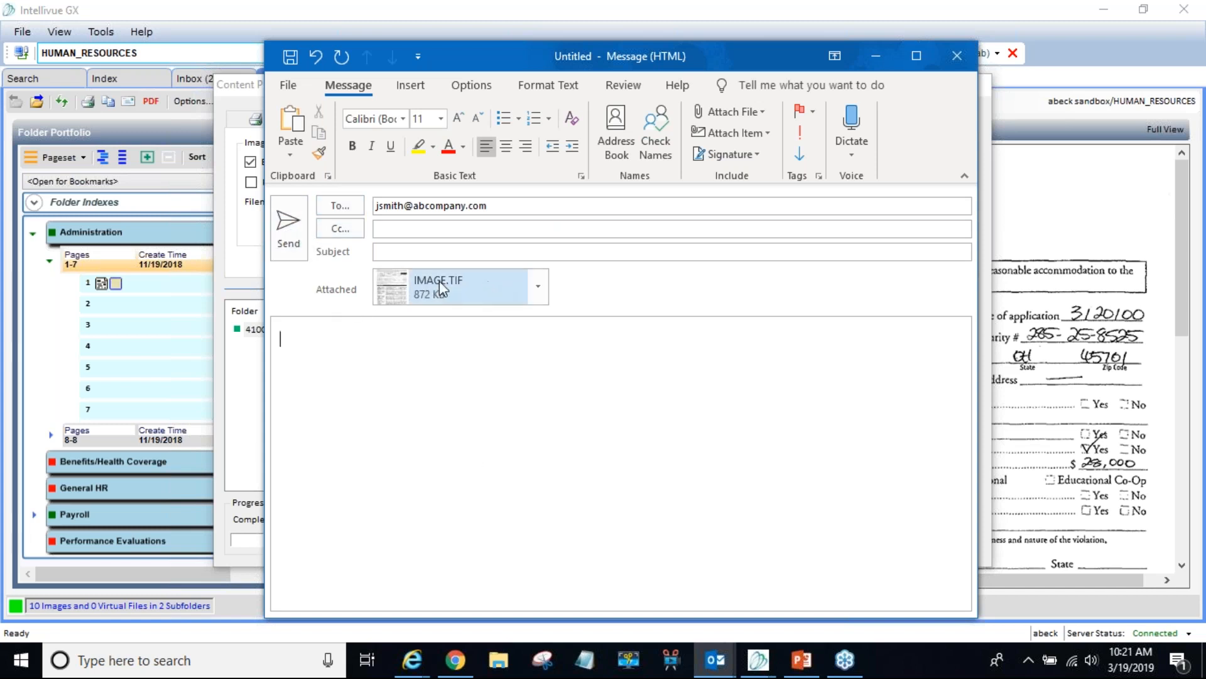
pyautogui.click(956, 63)
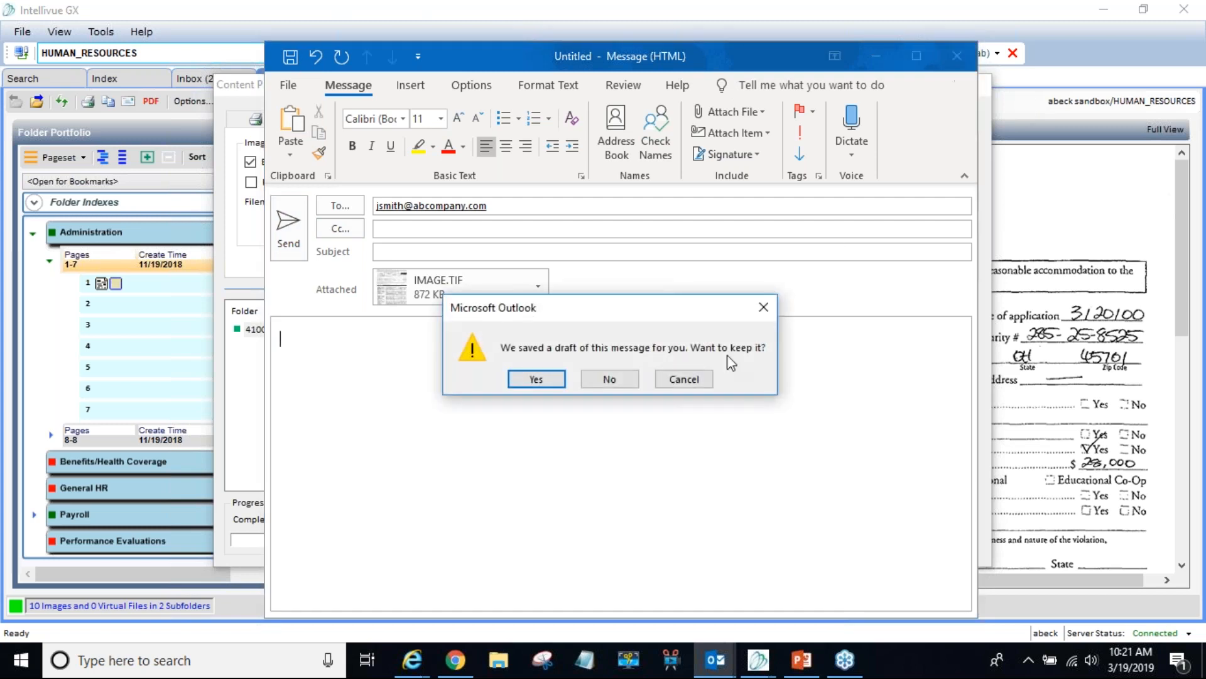
# - Discard the Outlook draft and close Content Publisher, returning to folder 41001's Folder View
pyautogui.click(627, 390)
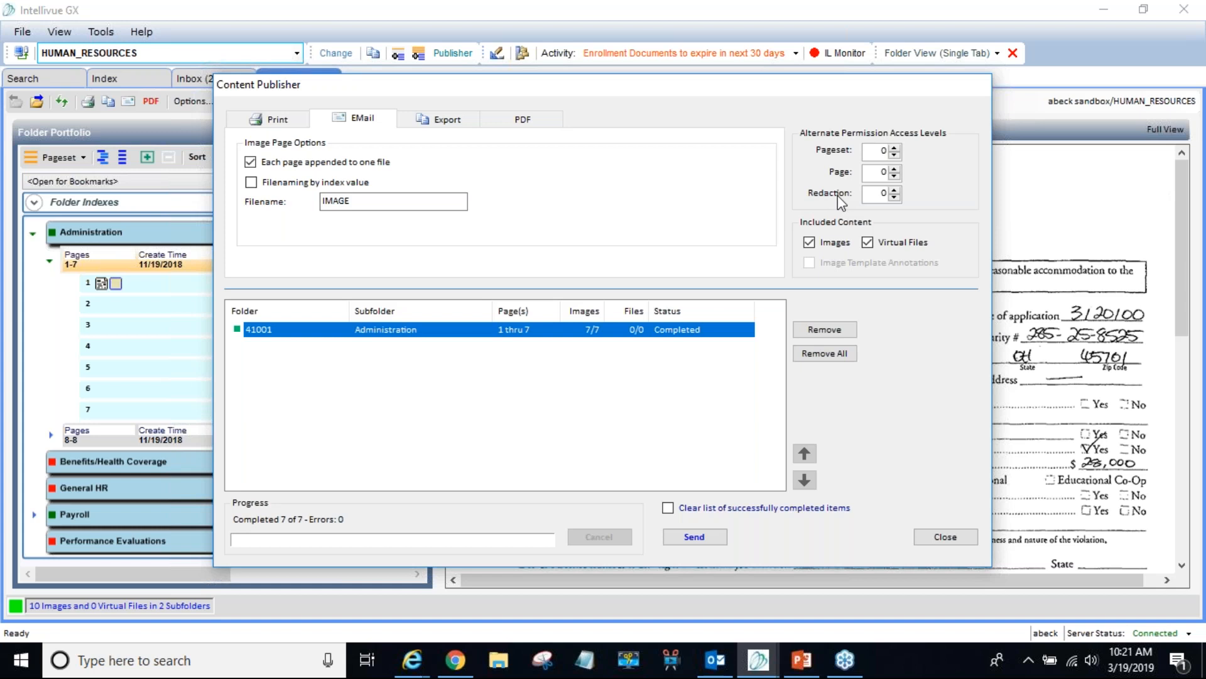
pyautogui.click(871, 194)
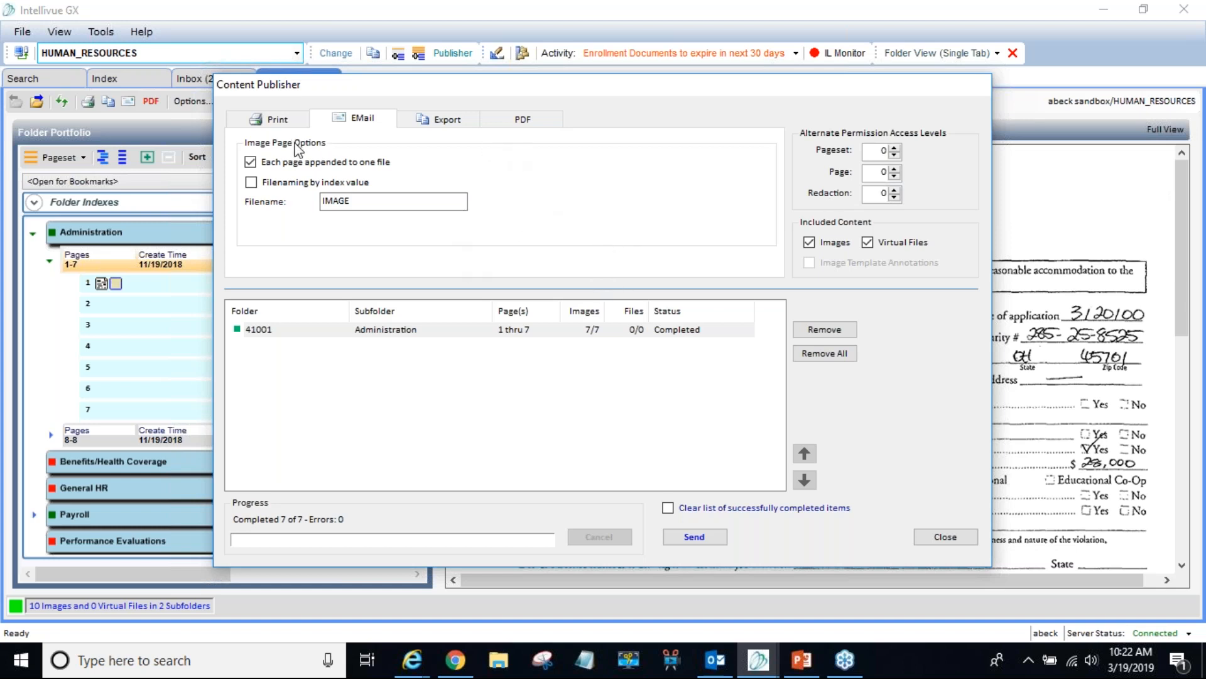
pyautogui.click(945, 537)
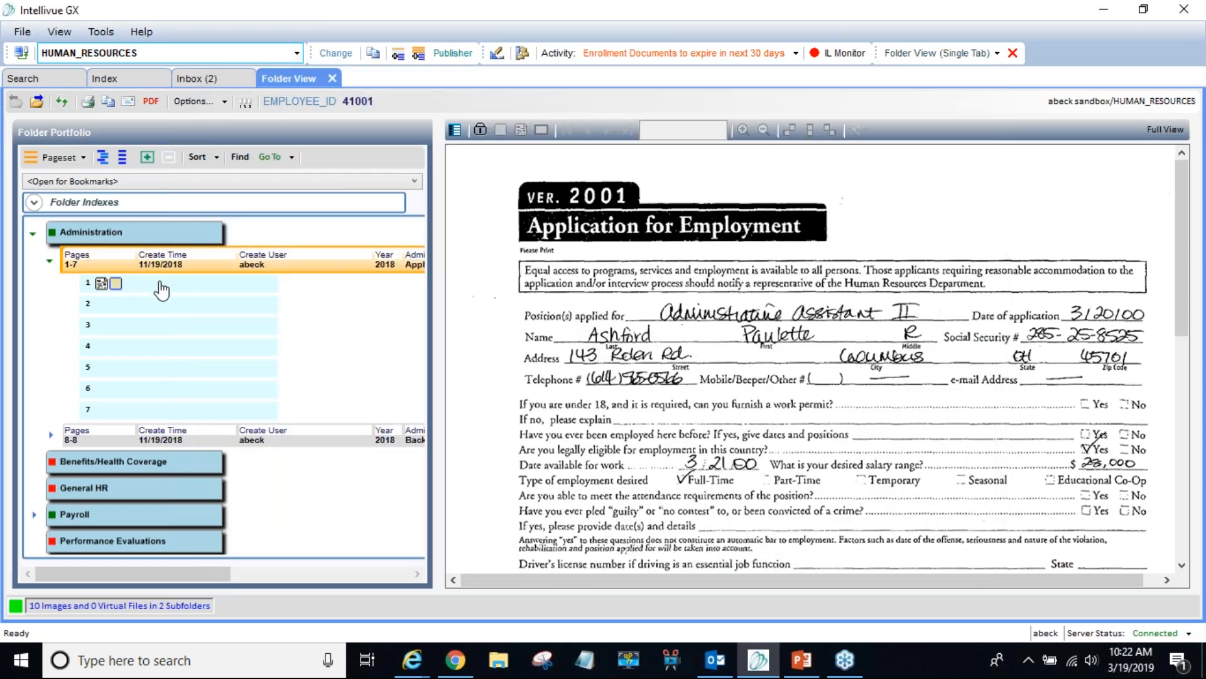
pyautogui.click(162, 289)
pyautogui.click(166, 268)
pyautogui.click(206, 290)
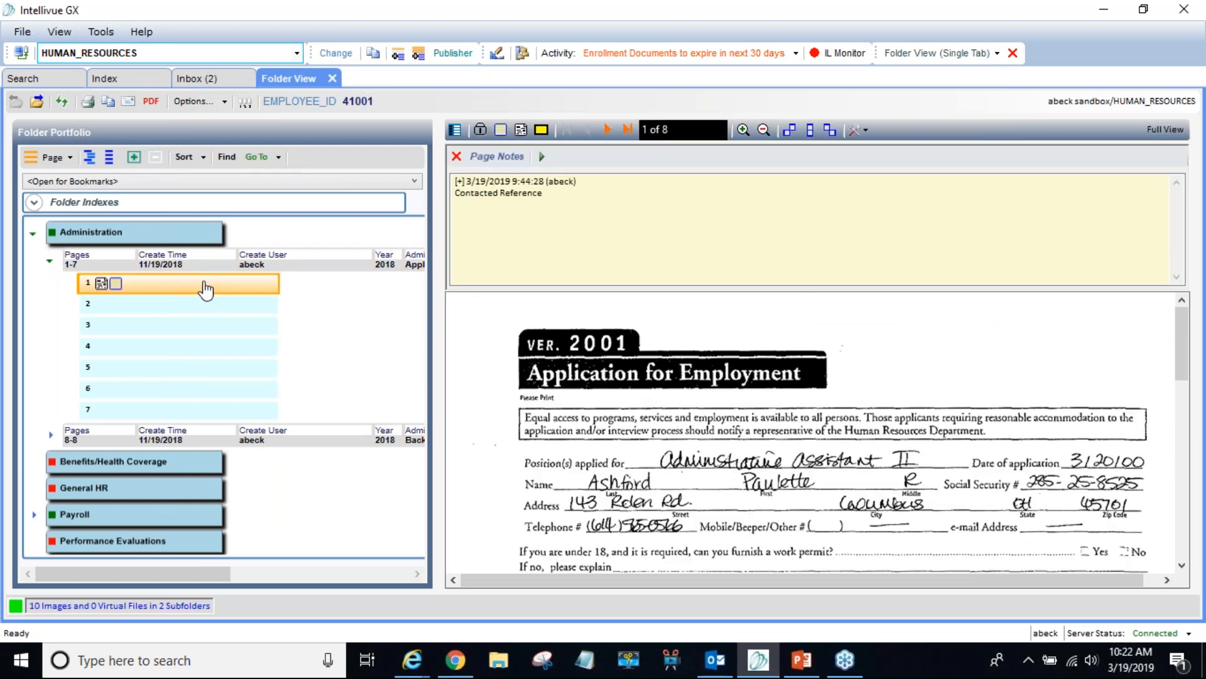
pyautogui.click(149, 267)
pyautogui.click(162, 286)
pyautogui.click(135, 267)
pyautogui.click(81, 231)
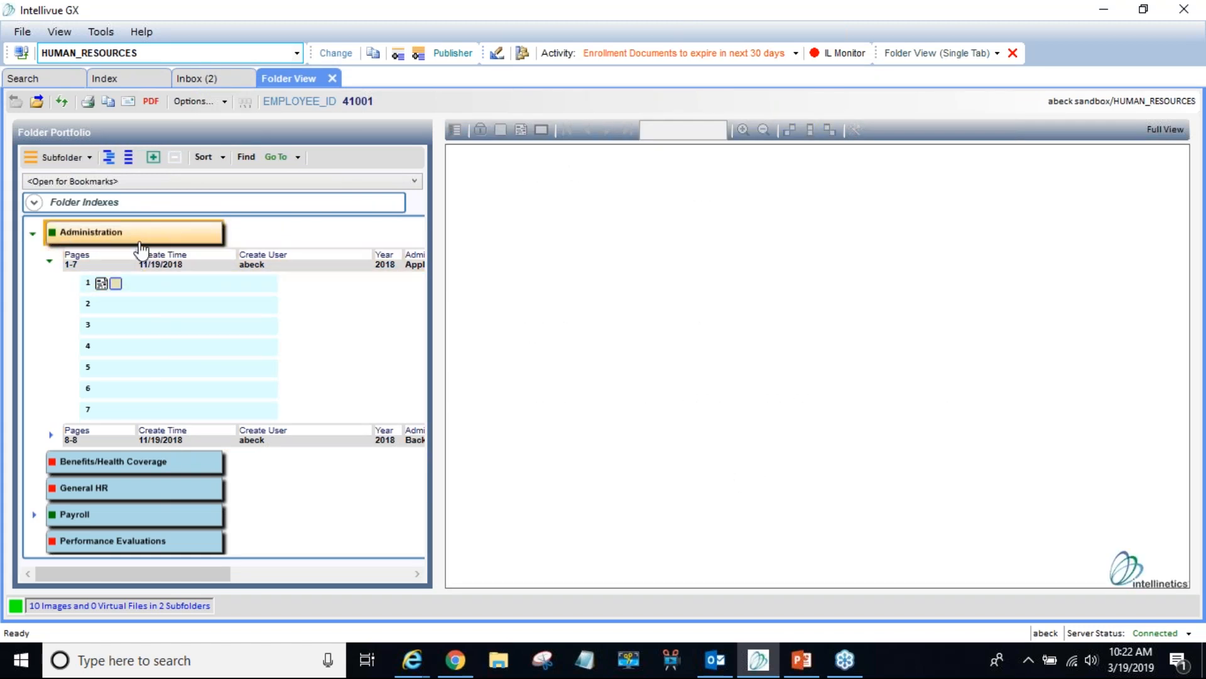
pyautogui.rightClick(73, 201)
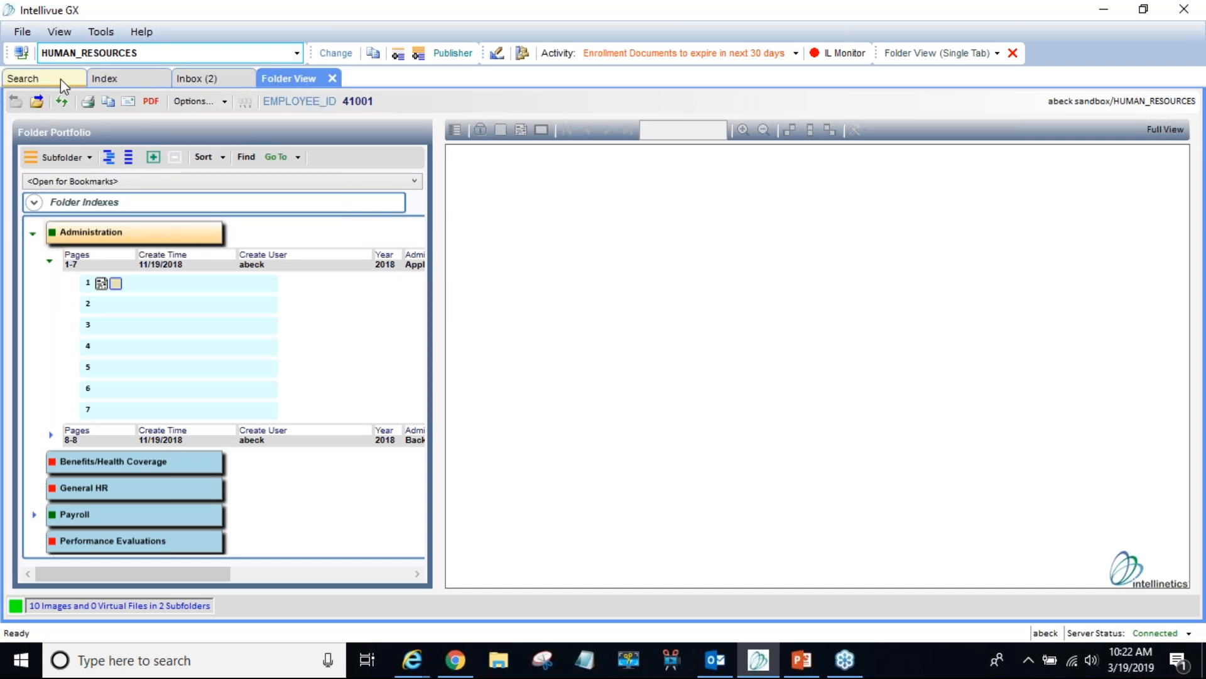
# - Return to search results and queue folders 41001, 41108, 41002 and 41000 in the publisher
pyautogui.click(36, 78)
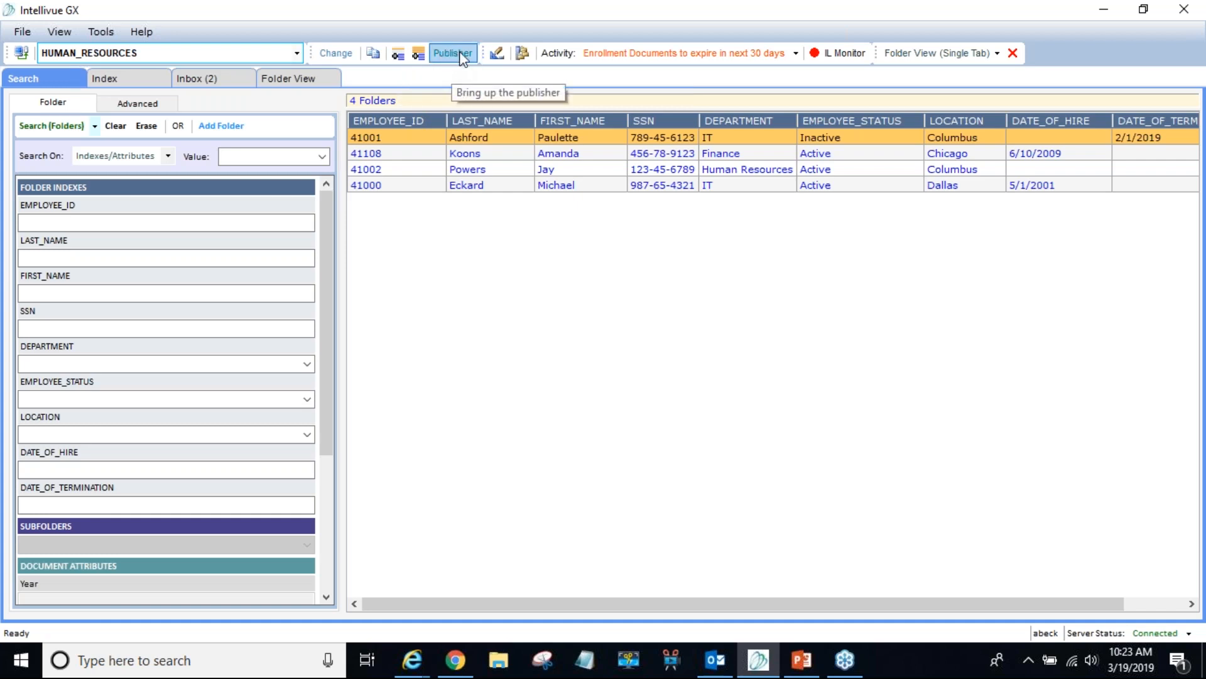
pyautogui.click(420, 59)
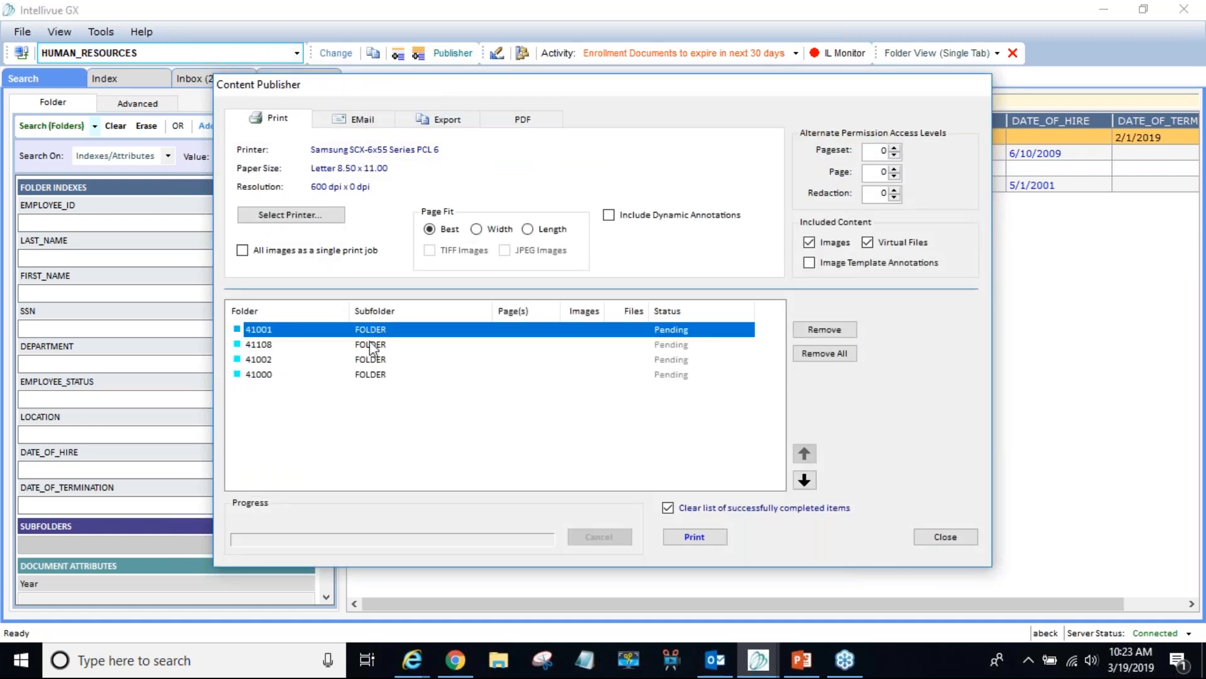
# - Set PDF output for the four folders to Save To File with separate documents, then close
pyautogui.click(372, 345)
pyautogui.click(375, 359)
pyautogui.click(377, 374)
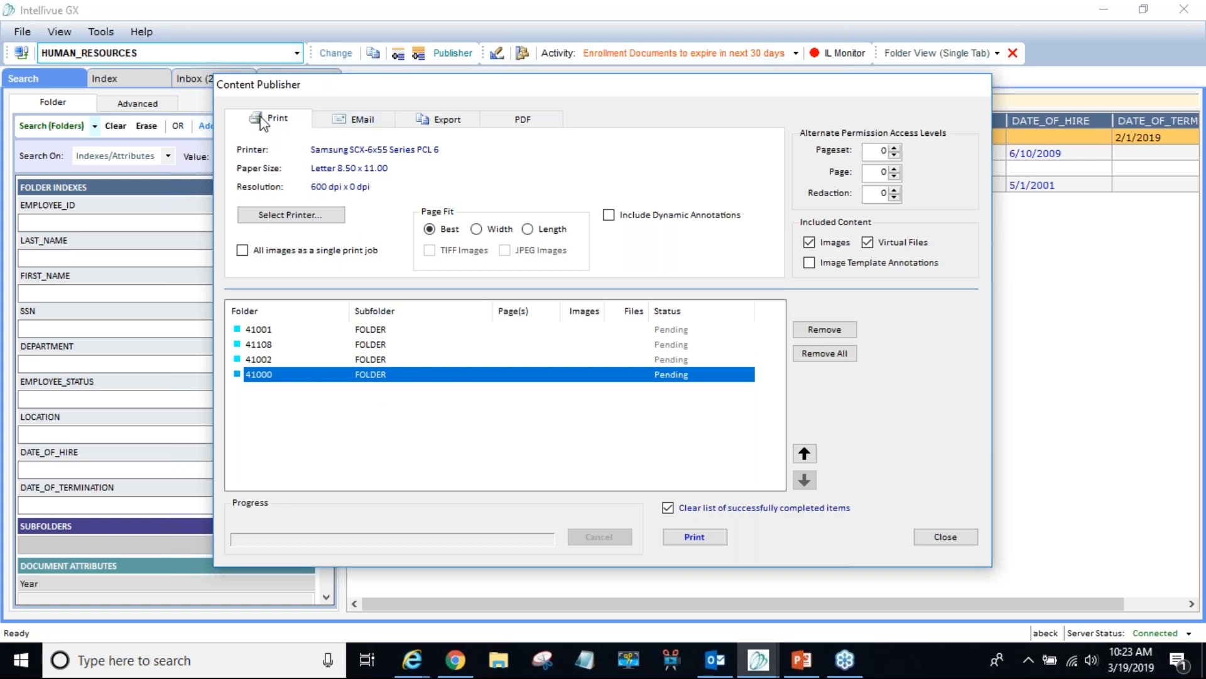
pyautogui.click(498, 116)
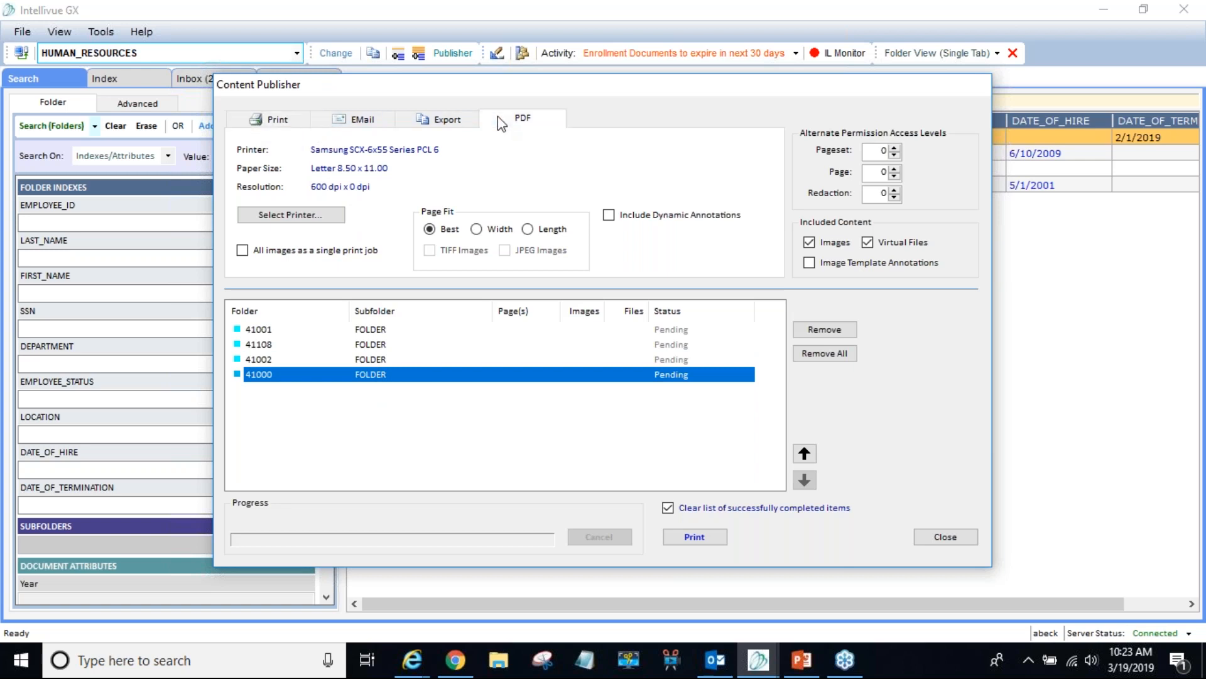
pyautogui.click(276, 260)
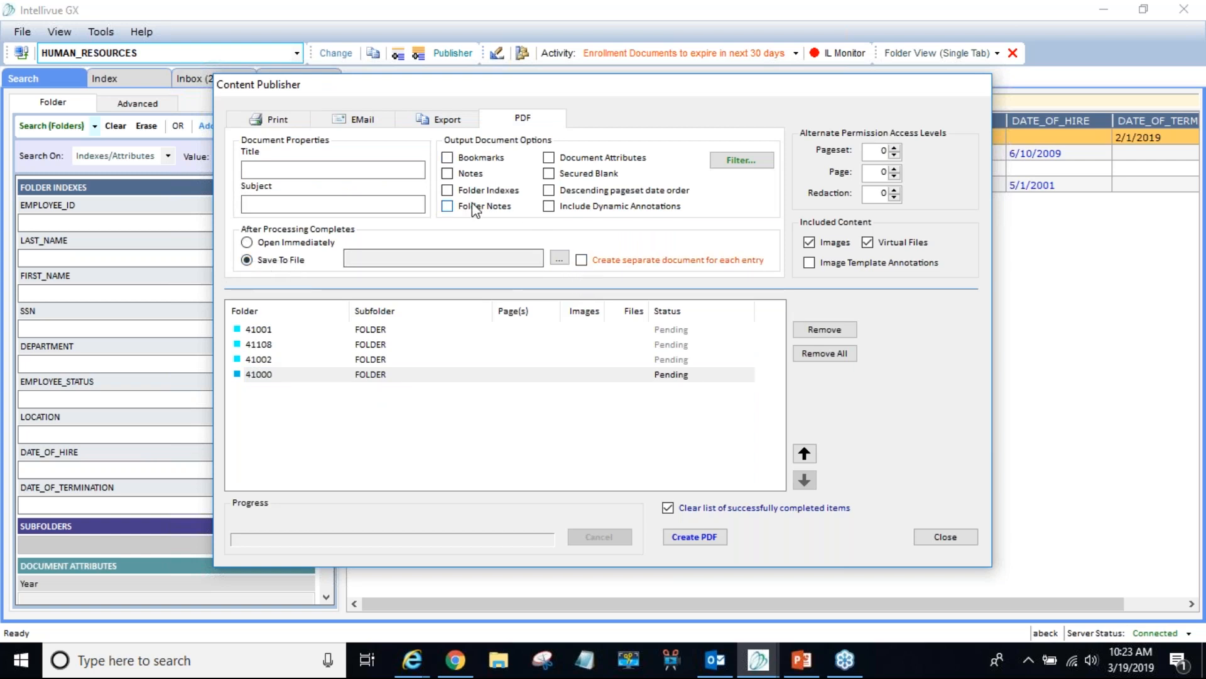
pyautogui.click(583, 262)
pyautogui.click(945, 536)
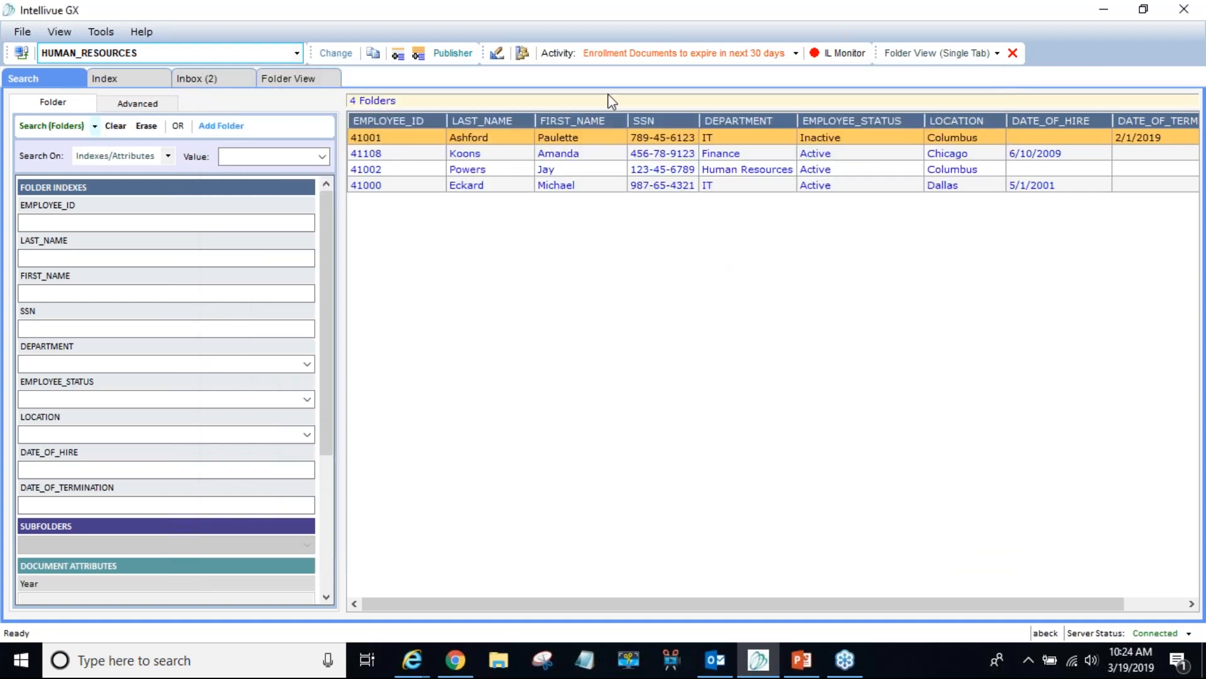
# - Switch the search mode to Search (Attributes) and run it
pyautogui.click(94, 127)
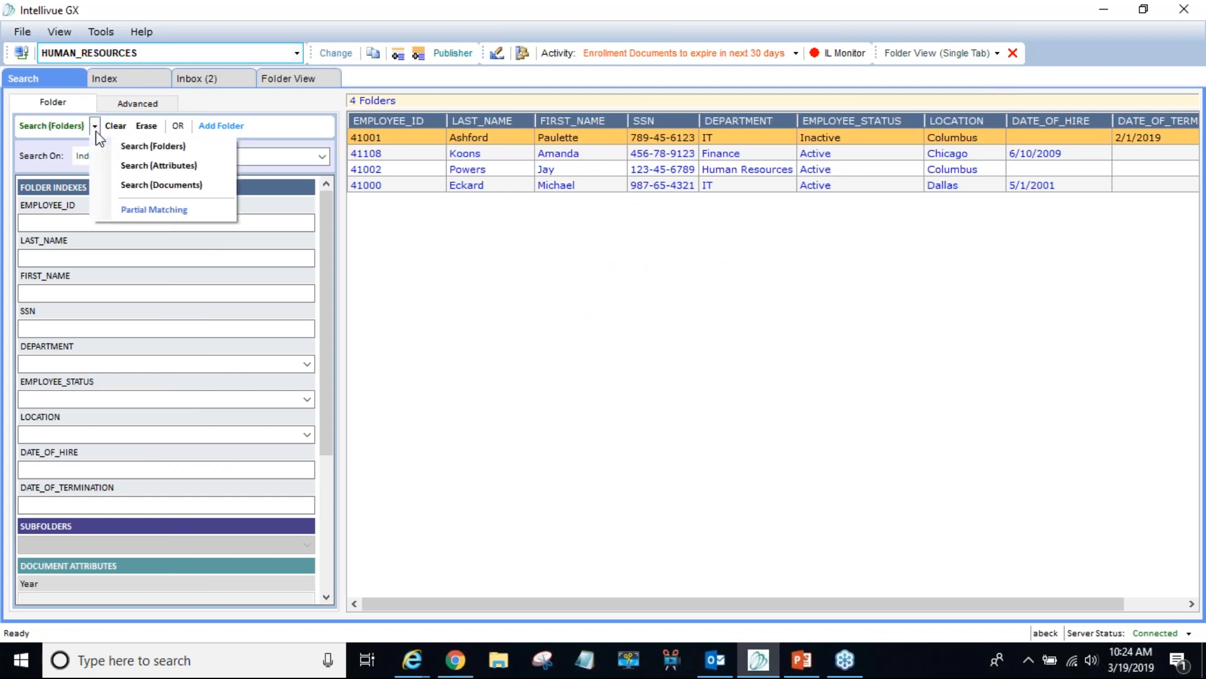
pyautogui.click(101, 167)
pyautogui.click(35, 128)
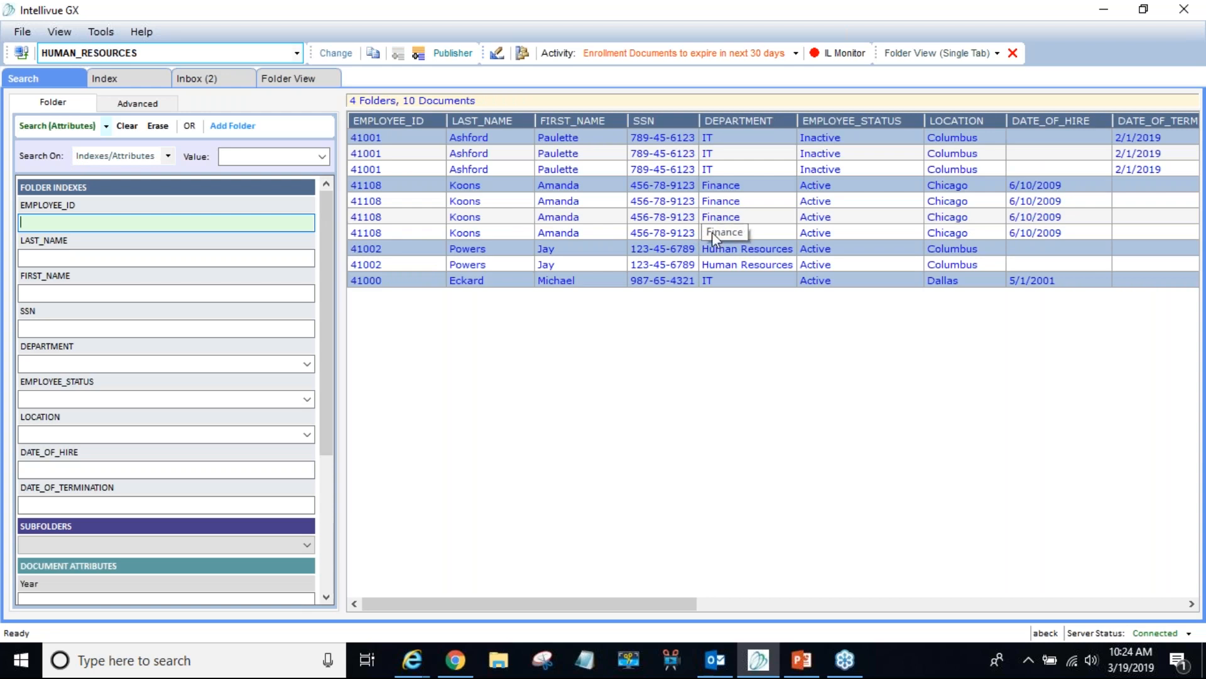
pyautogui.moveTo(616, 602); pyautogui.dragTo(976, 585)
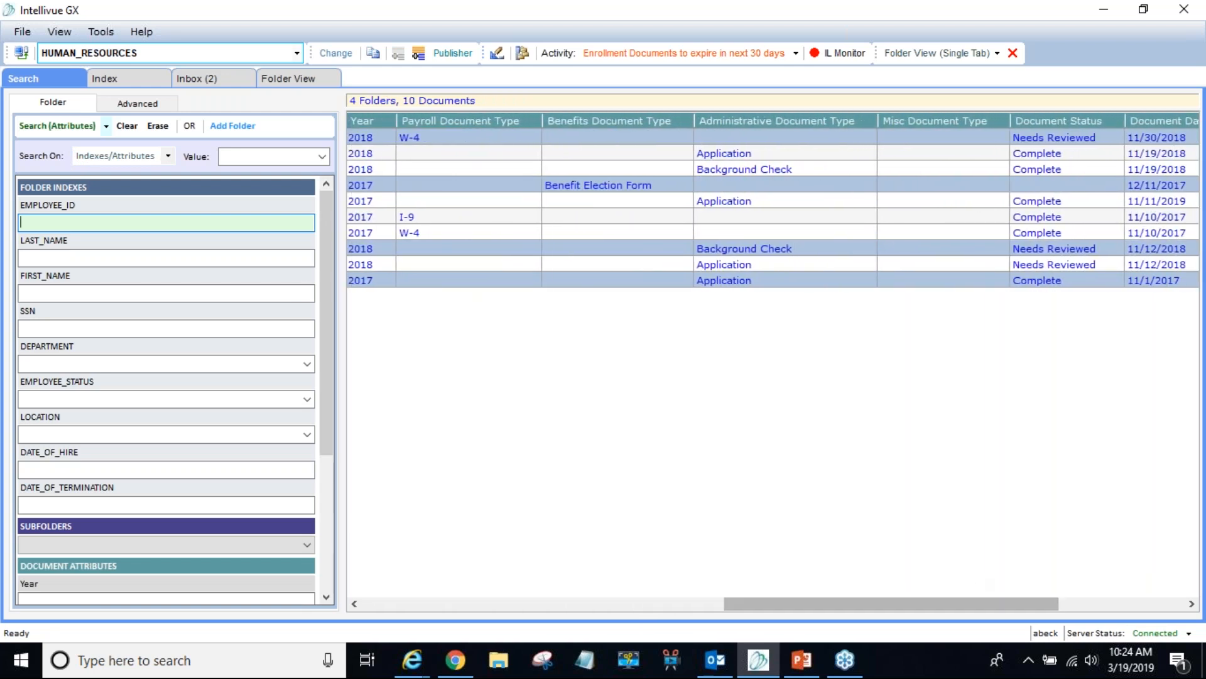
pyautogui.moveTo(333, 260); pyautogui.dragTo(342, 455)
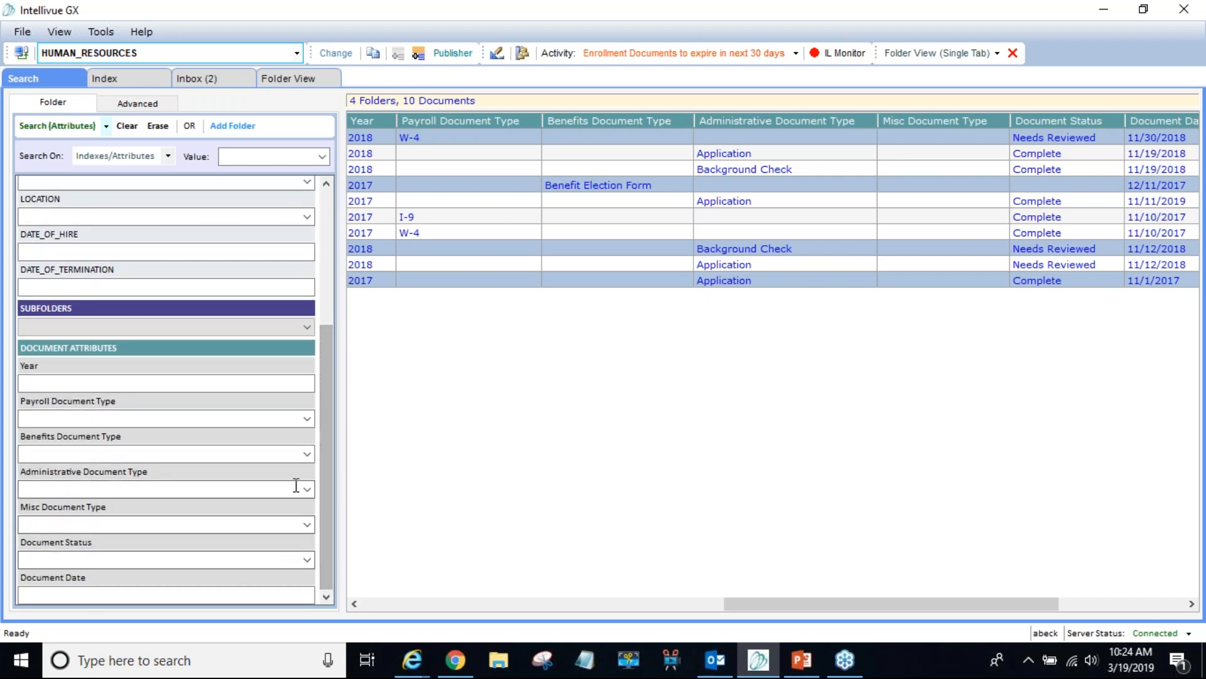
# - Filter Administrative Document Type to 'Background Check', rerun, and send the 2 folders to the publisher
pyautogui.click(307, 455)
pyautogui.click(307, 455)
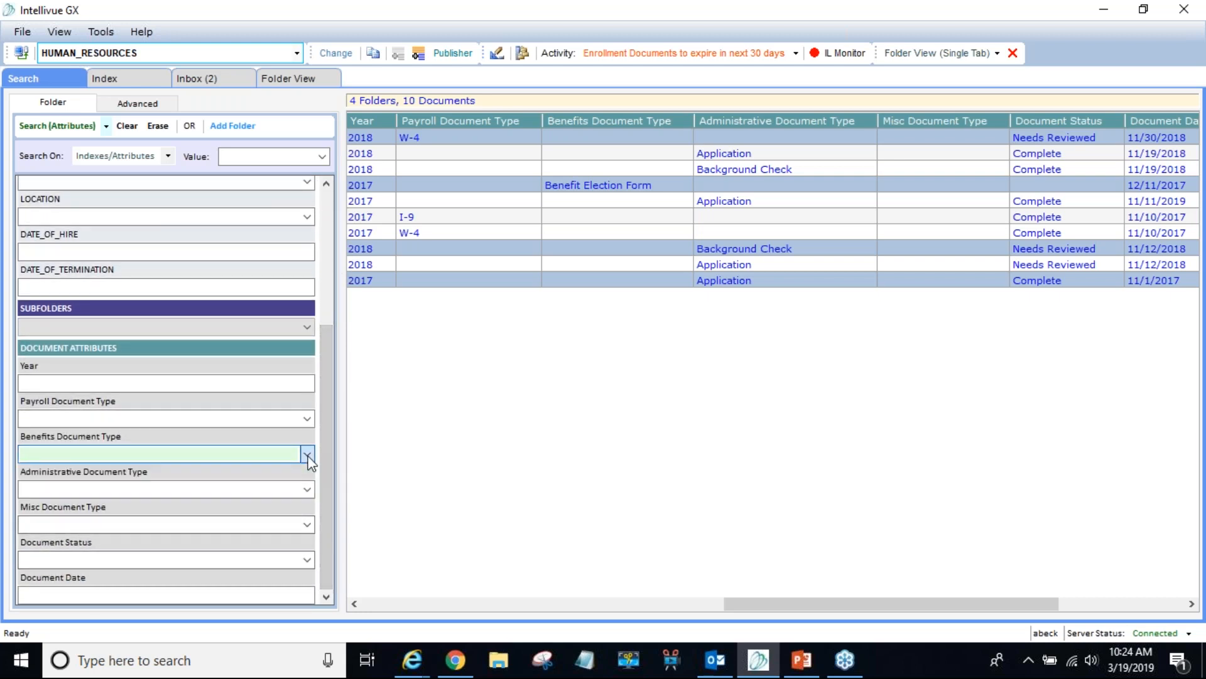
pyautogui.click(307, 418)
pyautogui.click(307, 418)
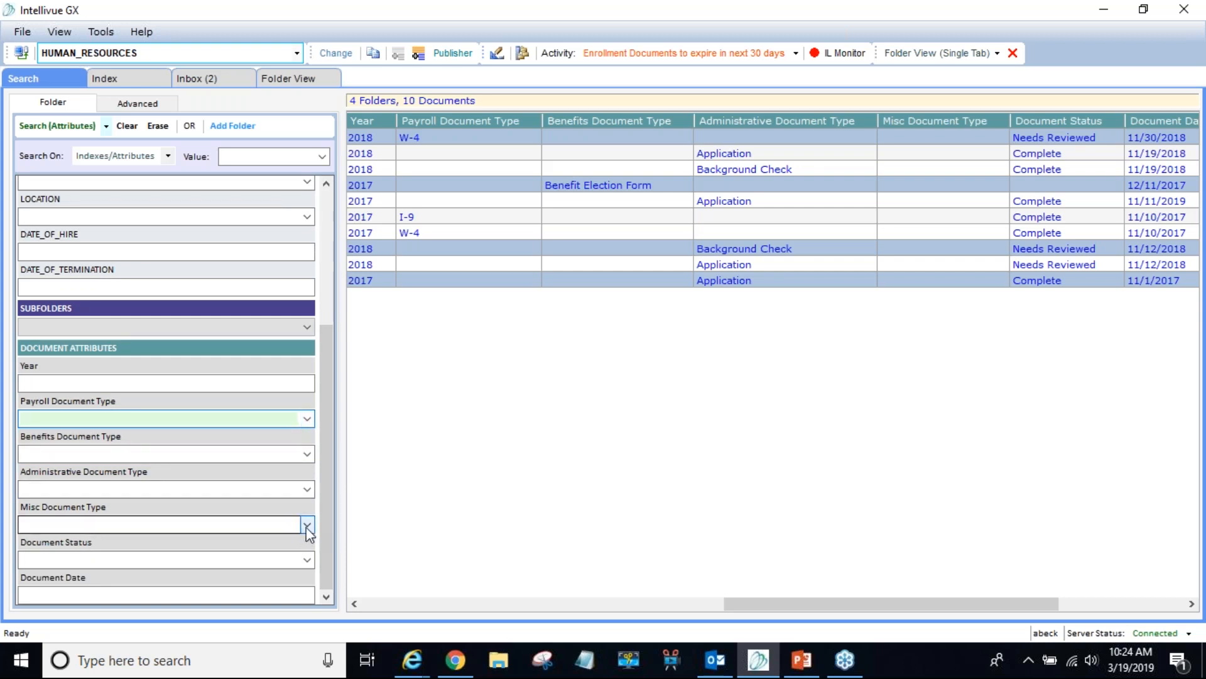
pyautogui.click(310, 489)
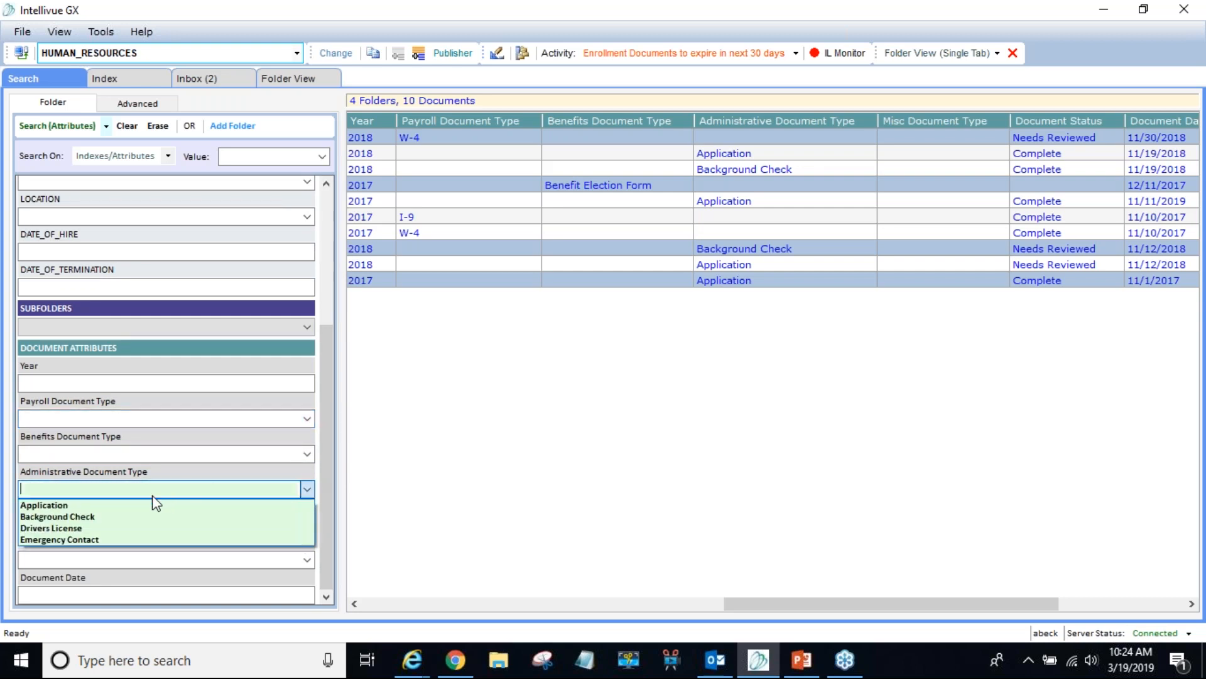
pyautogui.click(126, 519)
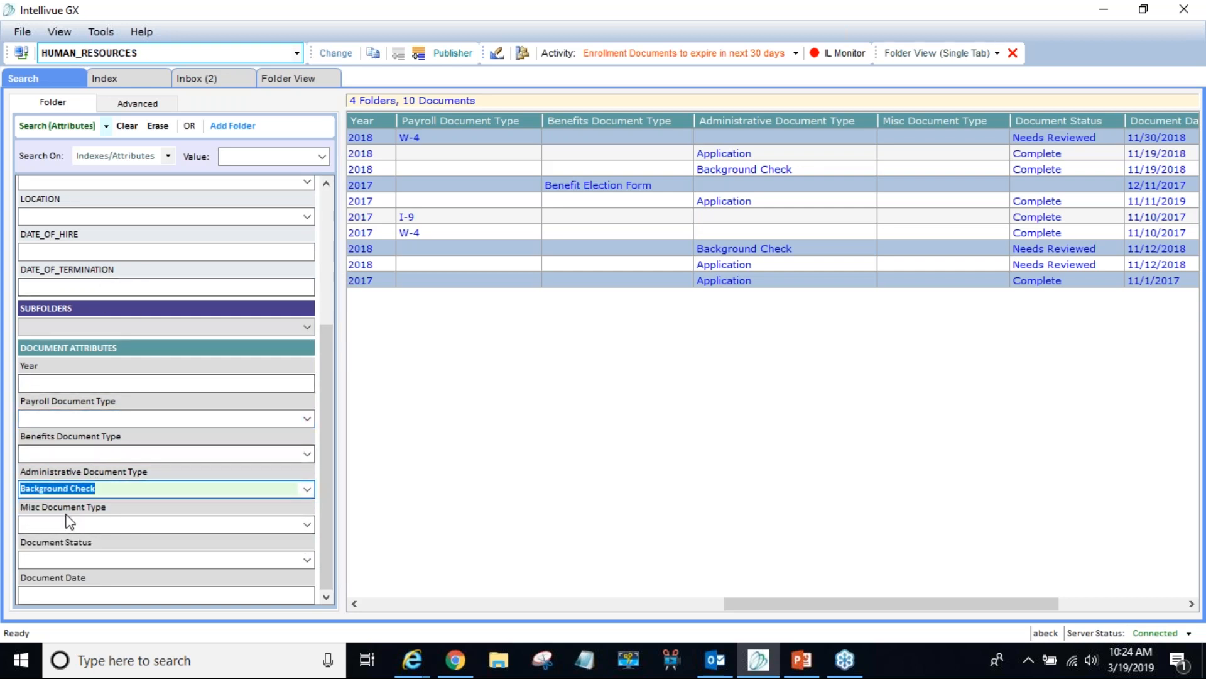
pyautogui.click(42, 126)
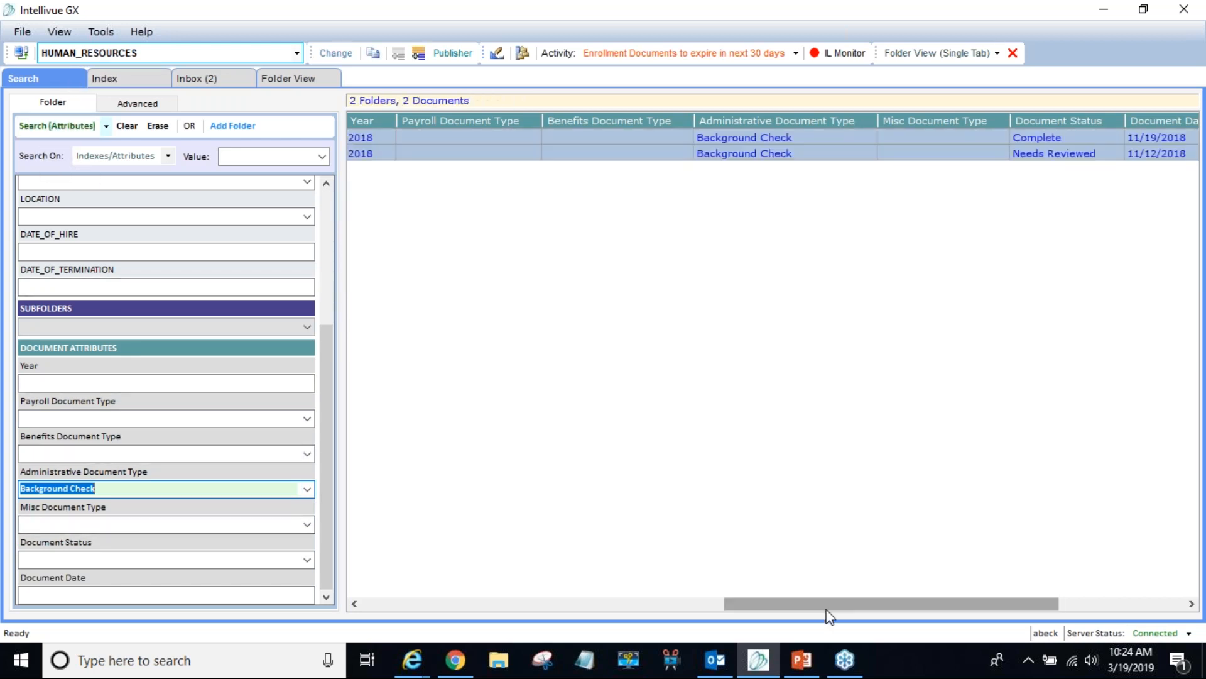
pyautogui.moveTo(828, 603); pyautogui.dragTo(797, 602)
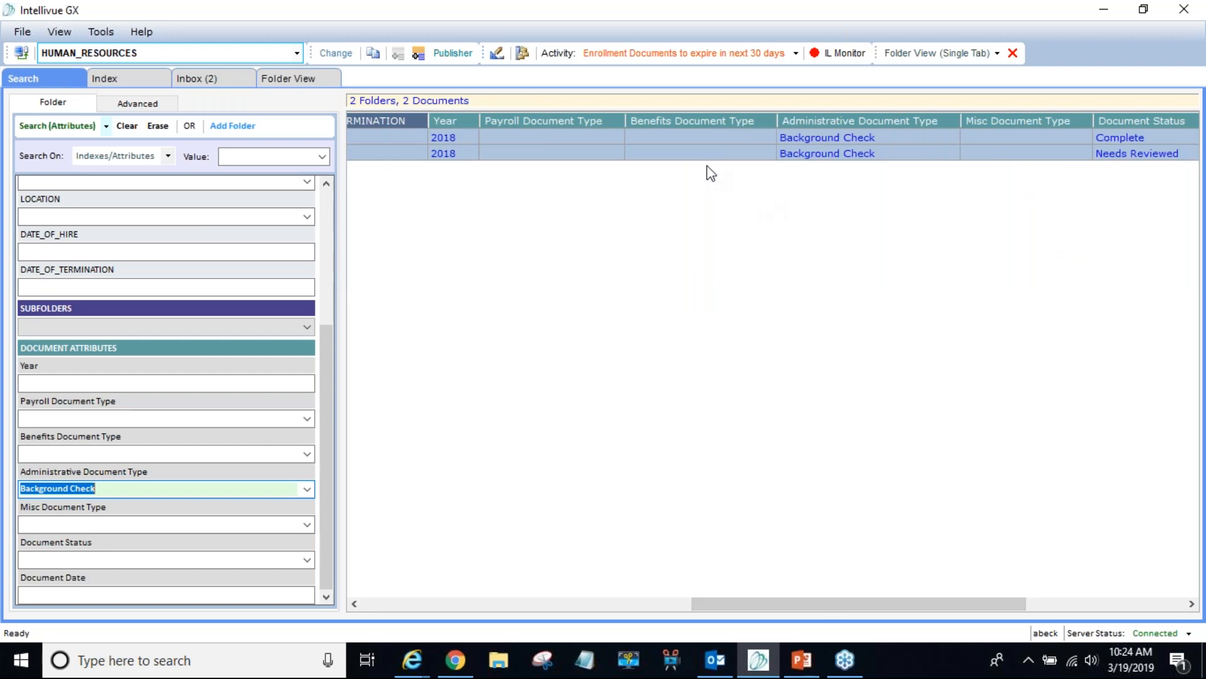
pyautogui.click(419, 60)
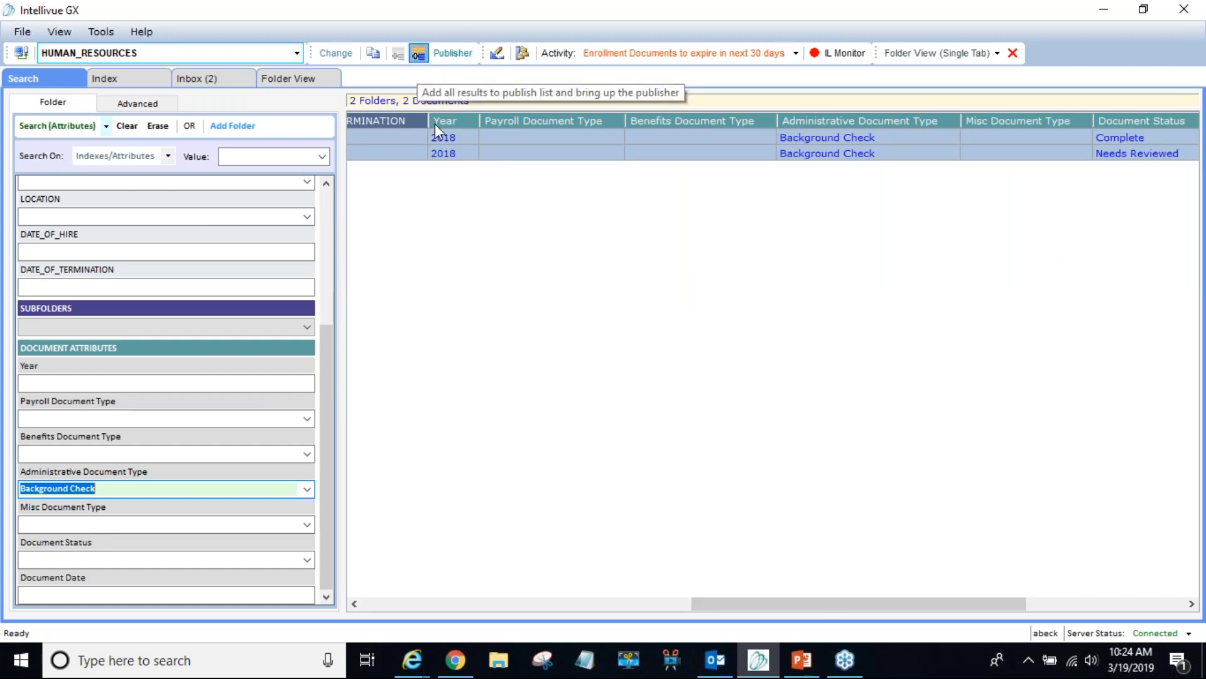
# - Remove folders 41001, 41108 and 41002, clear the publish list, and close Content Publisher
pyautogui.click(383, 331)
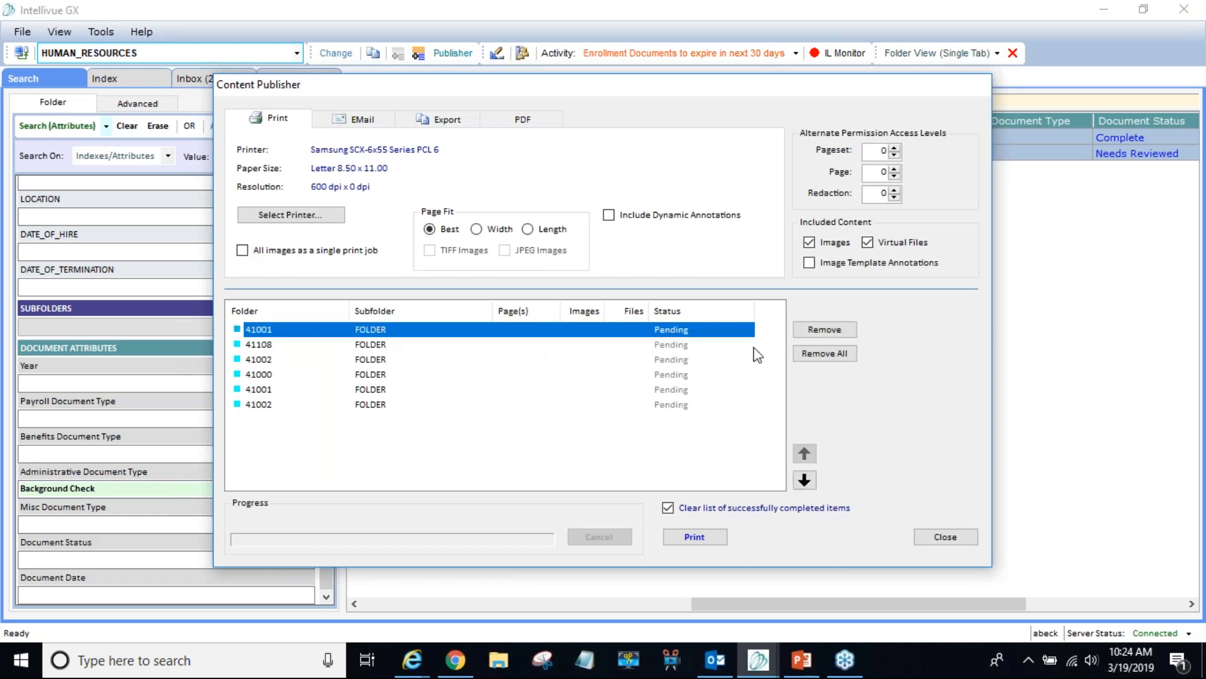
pyautogui.click(804, 331)
pyautogui.click(382, 330)
pyautogui.click(817, 328)
pyautogui.click(349, 330)
pyautogui.click(798, 331)
pyautogui.click(386, 329)
pyautogui.click(808, 355)
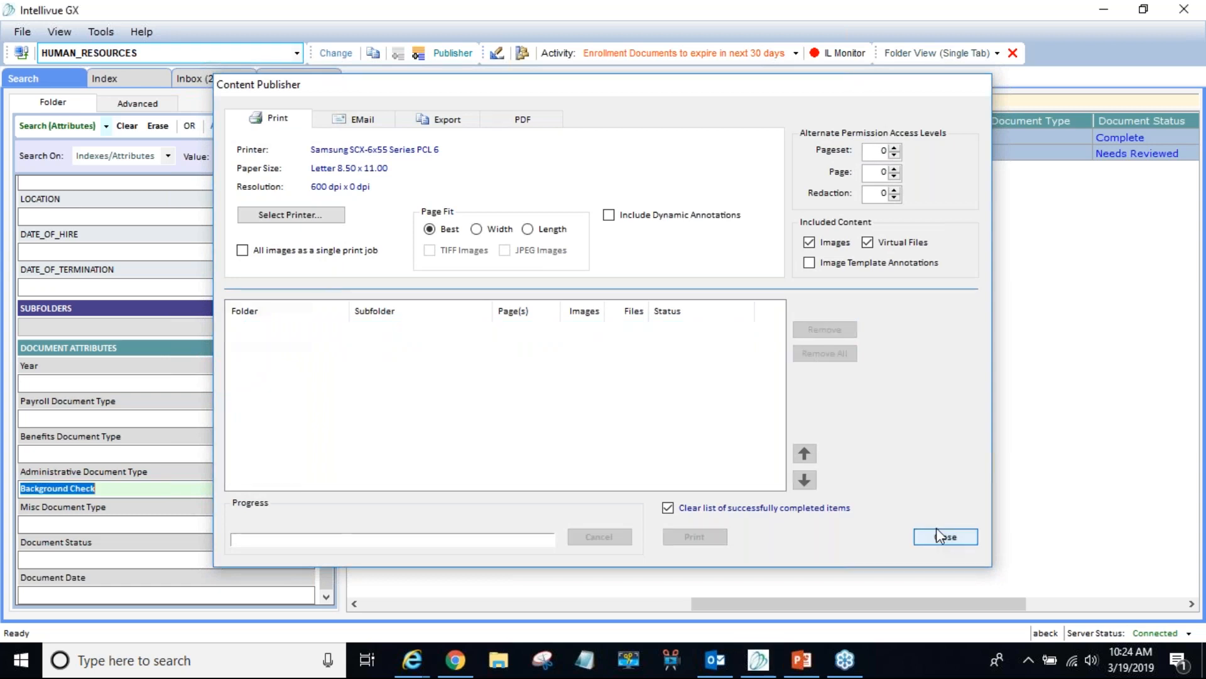
pyautogui.click(943, 537)
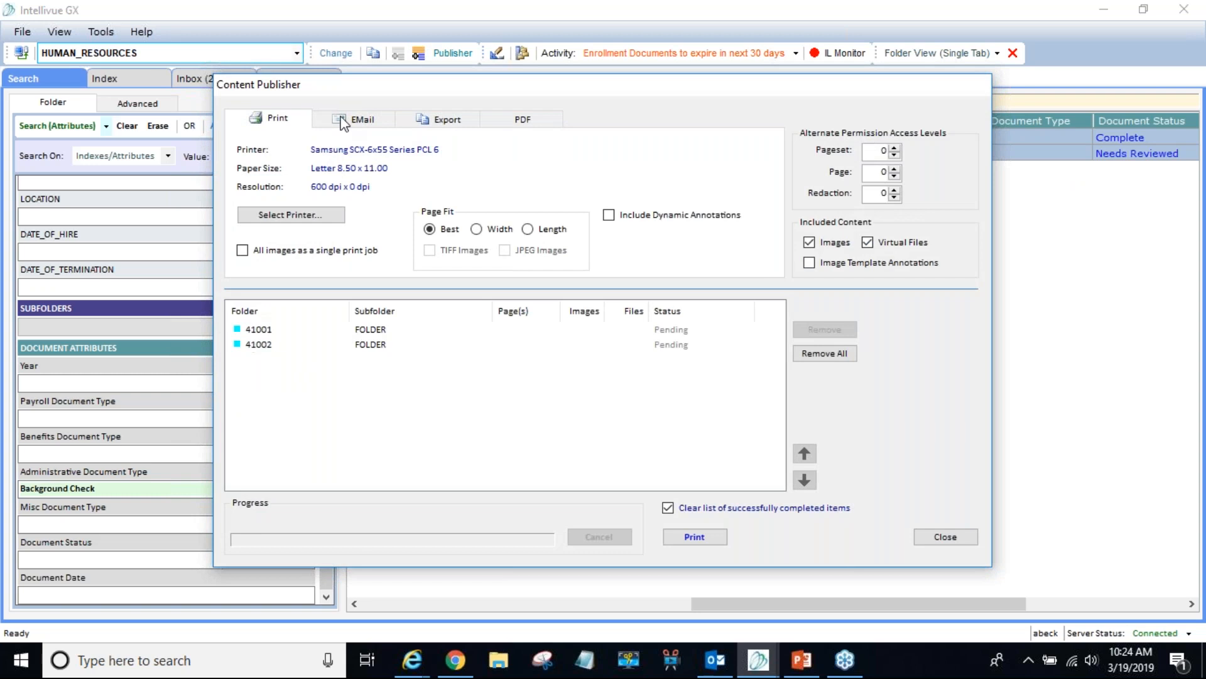
pyautogui.click(940, 536)
# - Present the 'PUBLISHING / PRINTING DEMO' recap slide as a PowerPoint slide show
pyautogui.moveTo(919, 601); pyautogui.dragTo(578, 550)
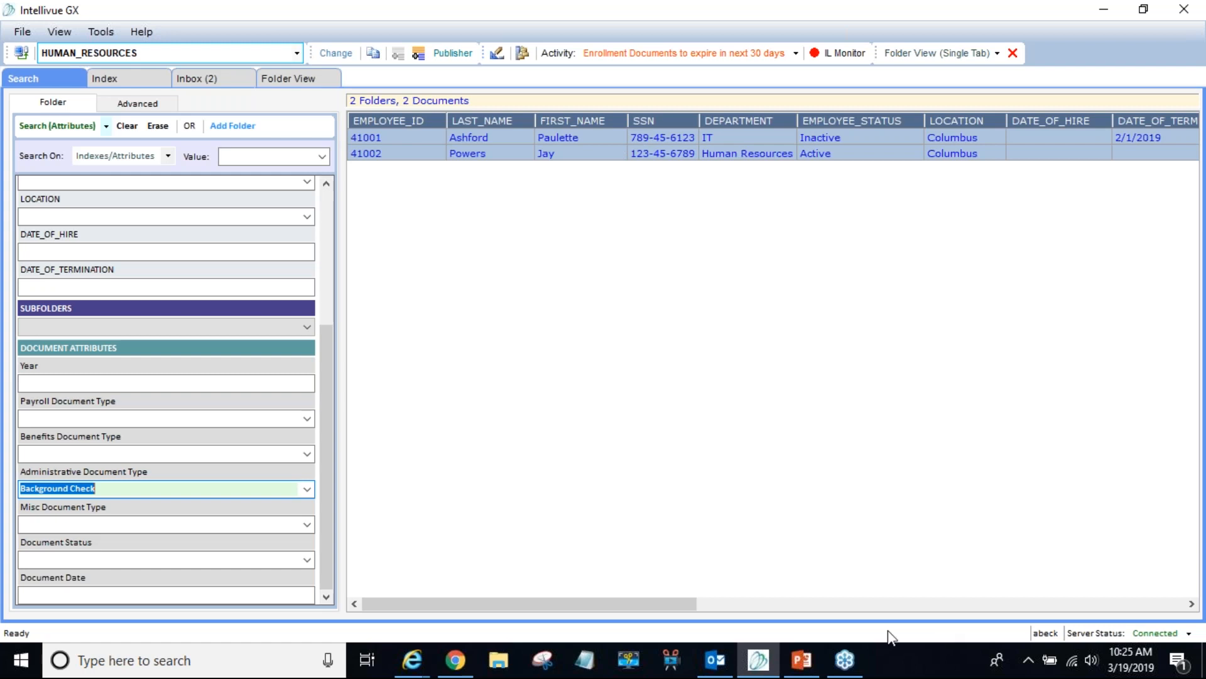
pyautogui.click(802, 660)
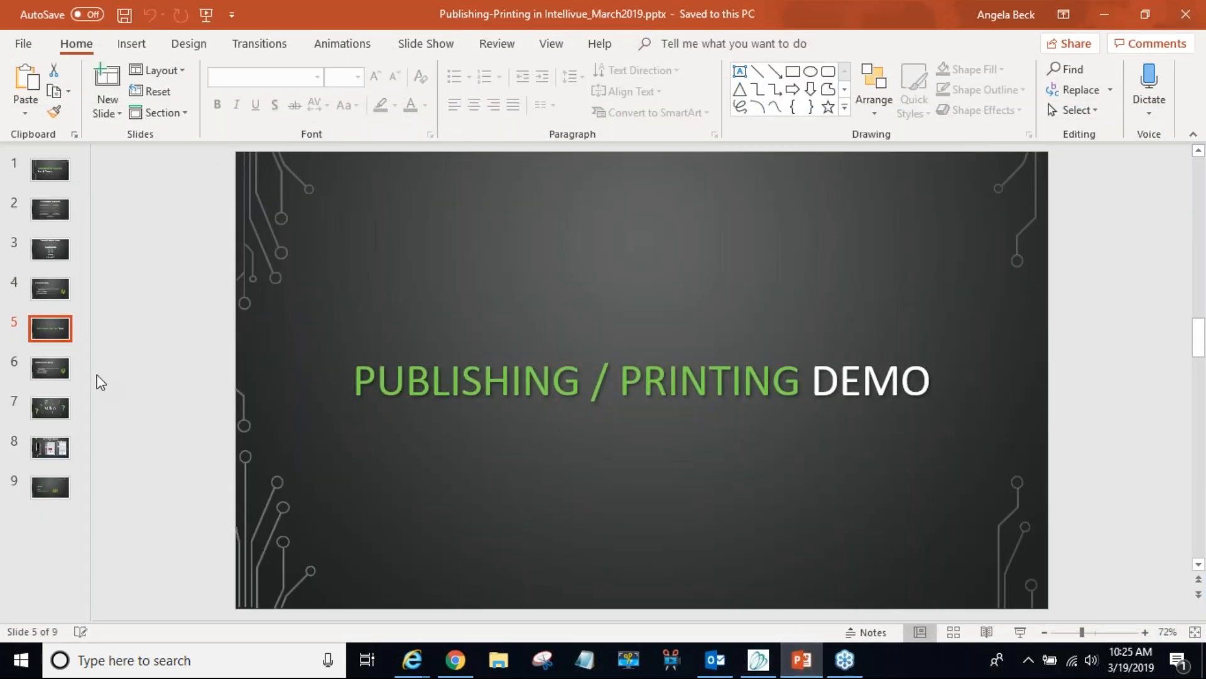
pyautogui.click(1019, 632)
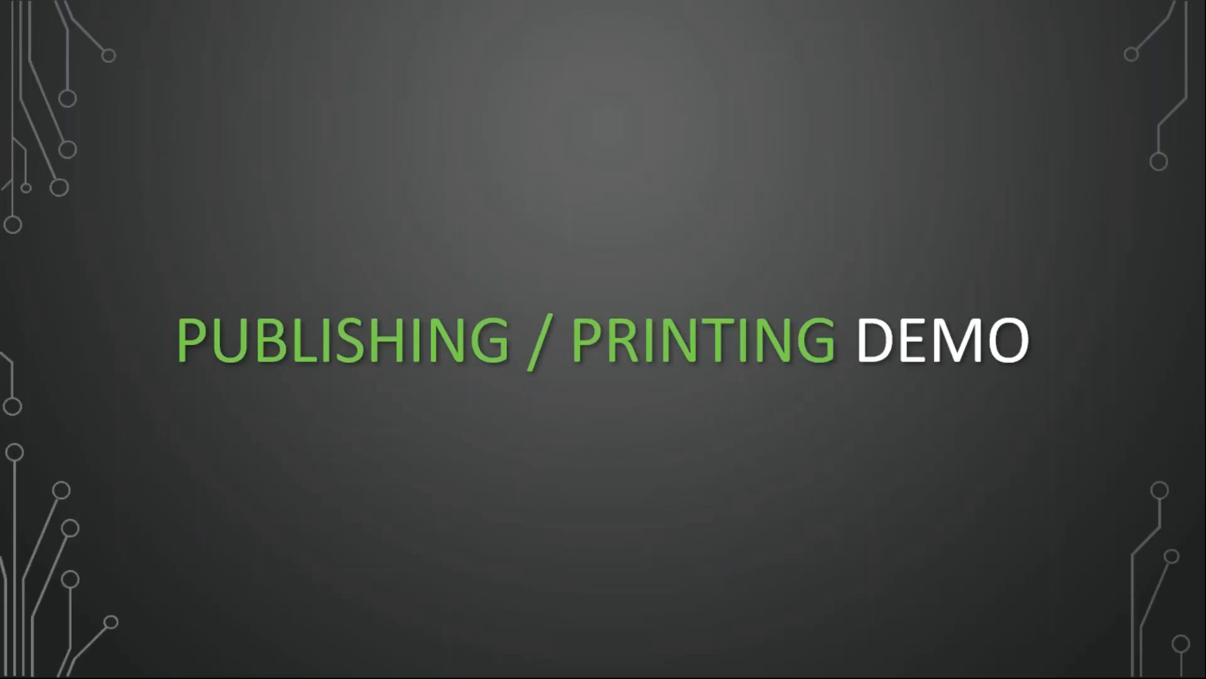
pyautogui.press('Right')
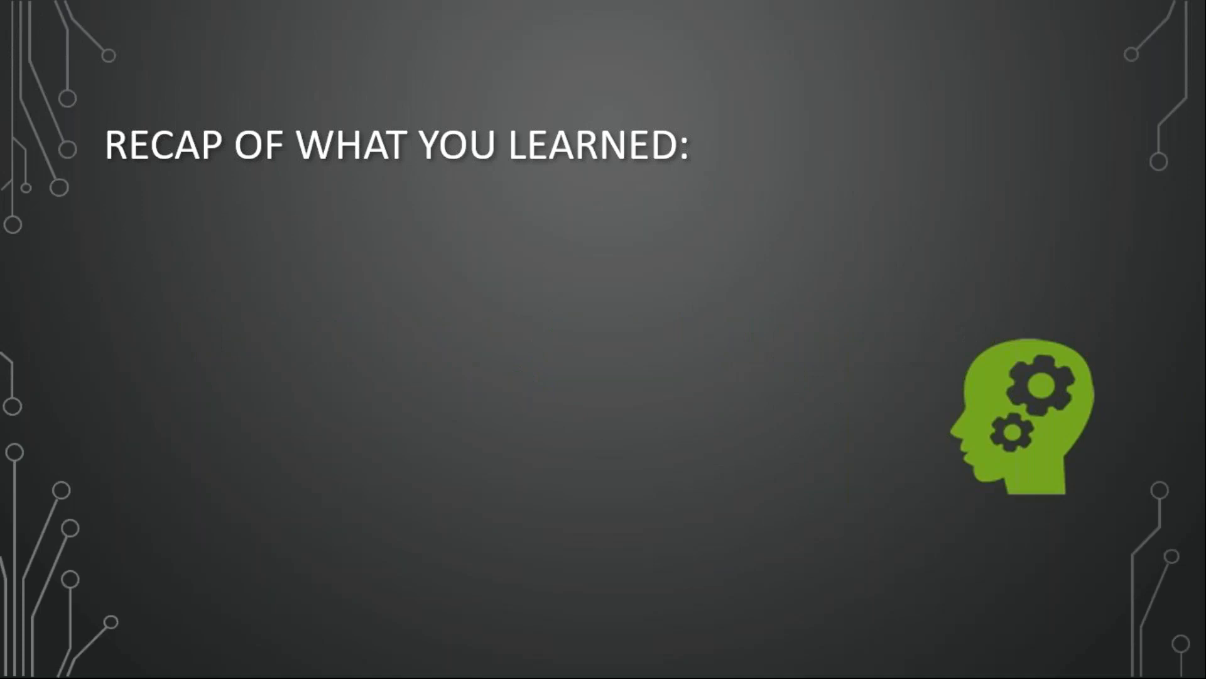